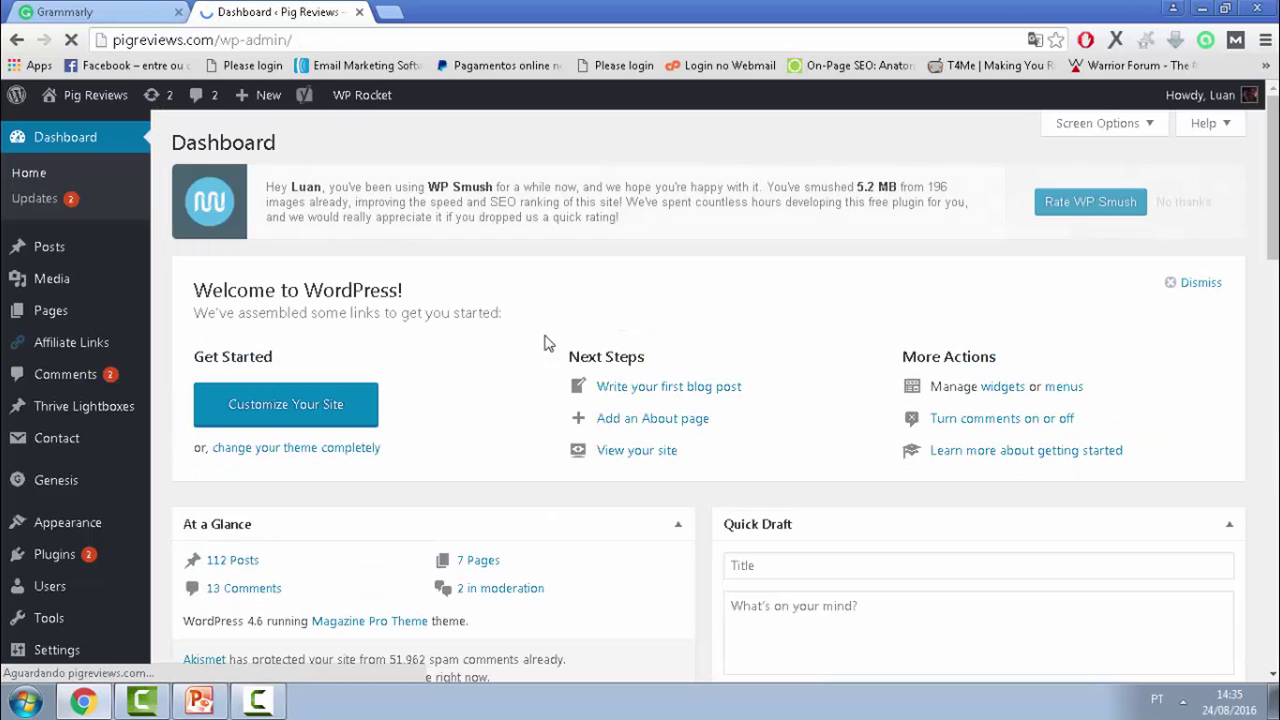
Step: Start a new blog post from the WordPress dashboard
left_click(66, 200)
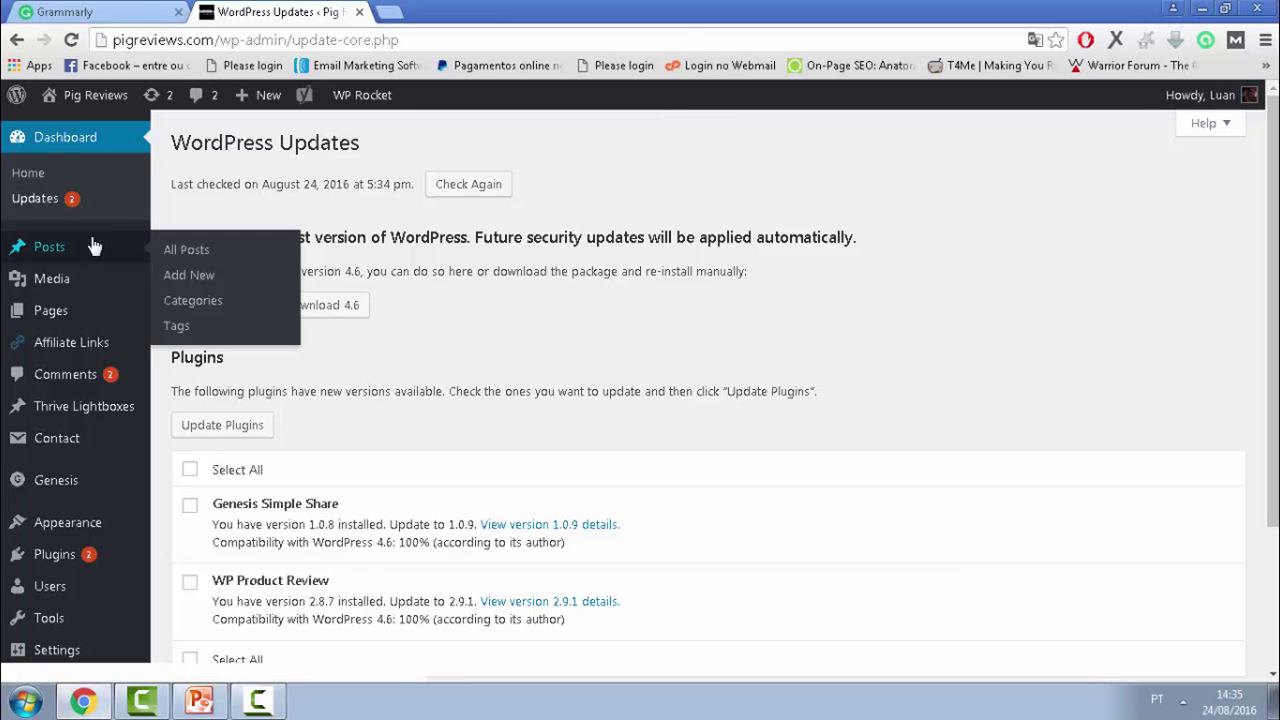
left_click(188, 276)
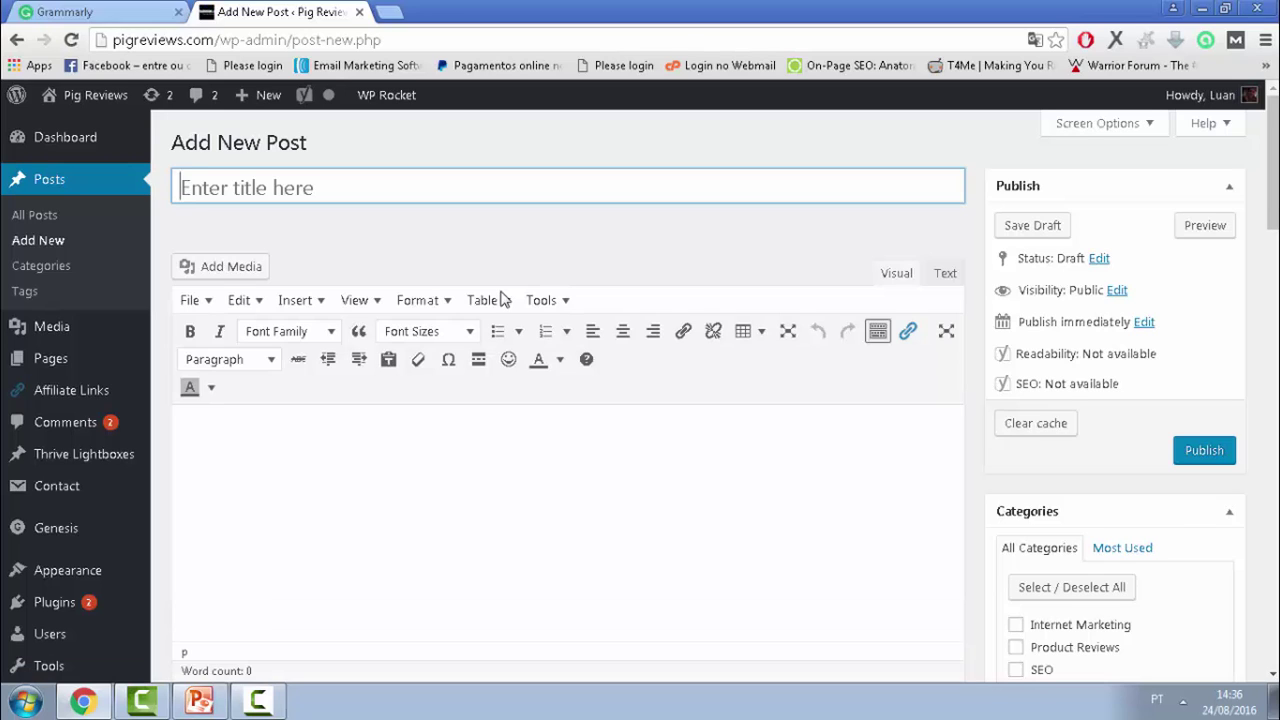
left_click_drag(357, 40, 404, 44)
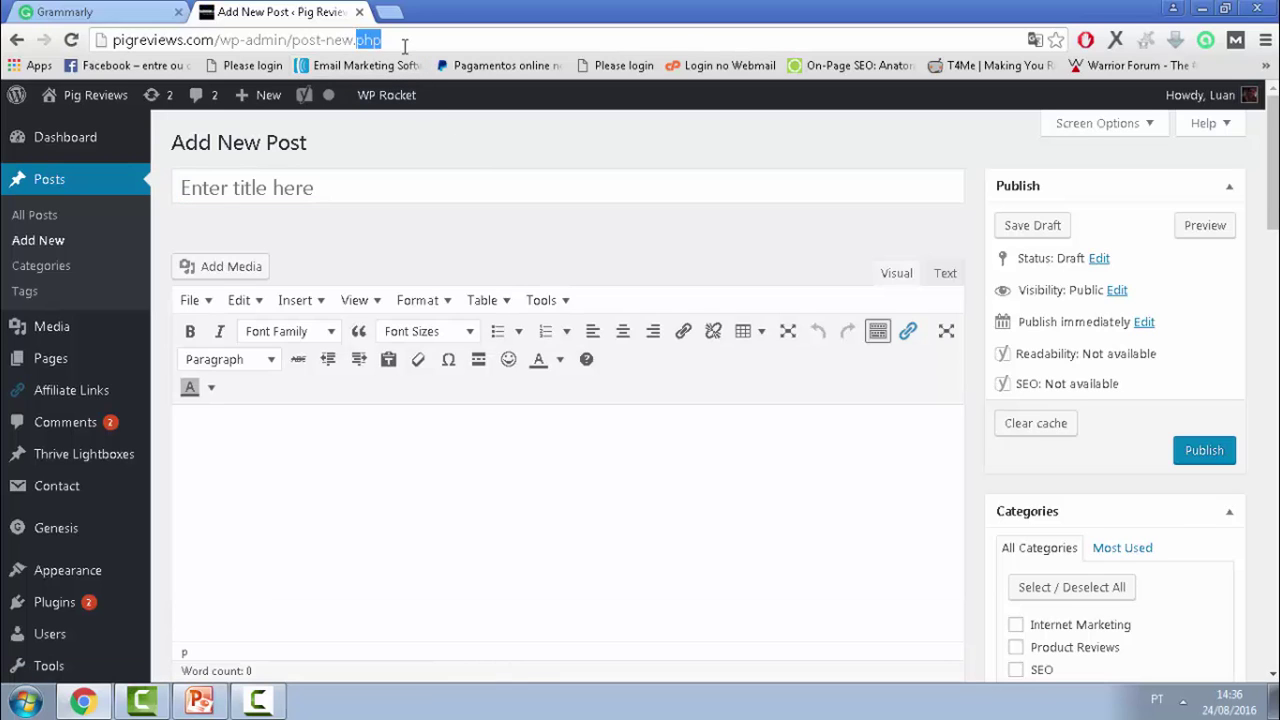
left_click(472, 148)
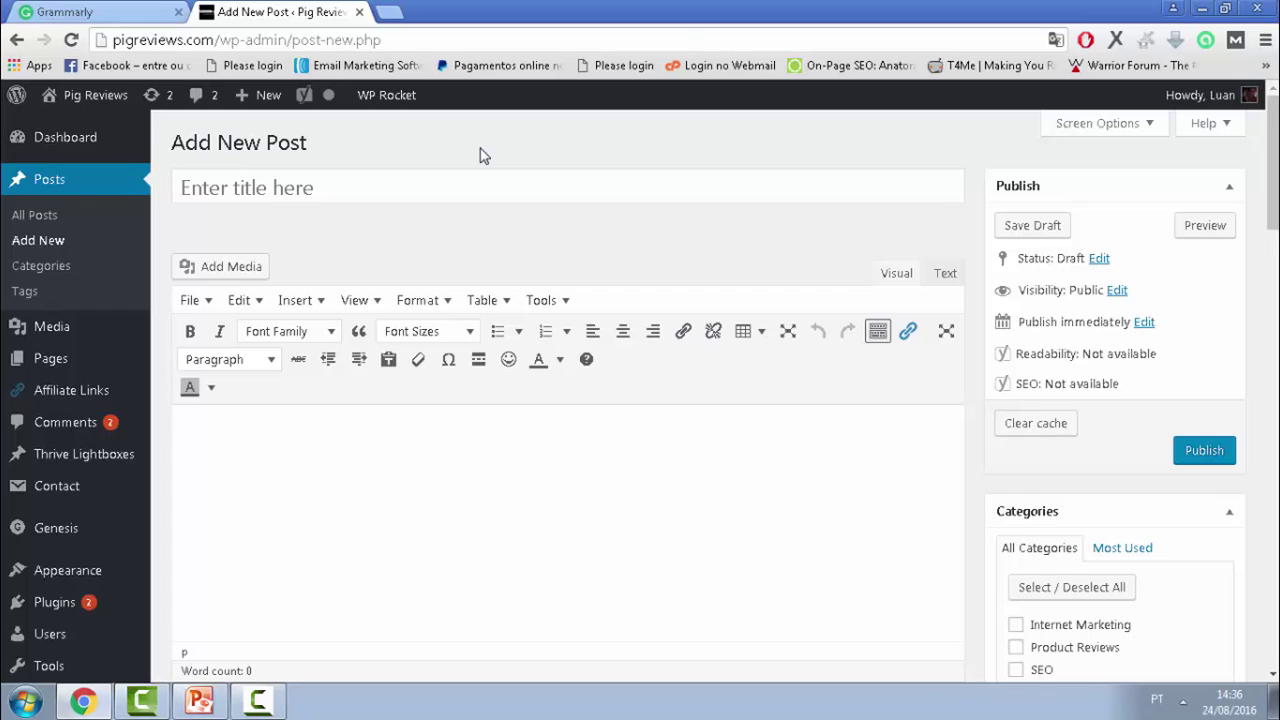
left_click(420, 180)
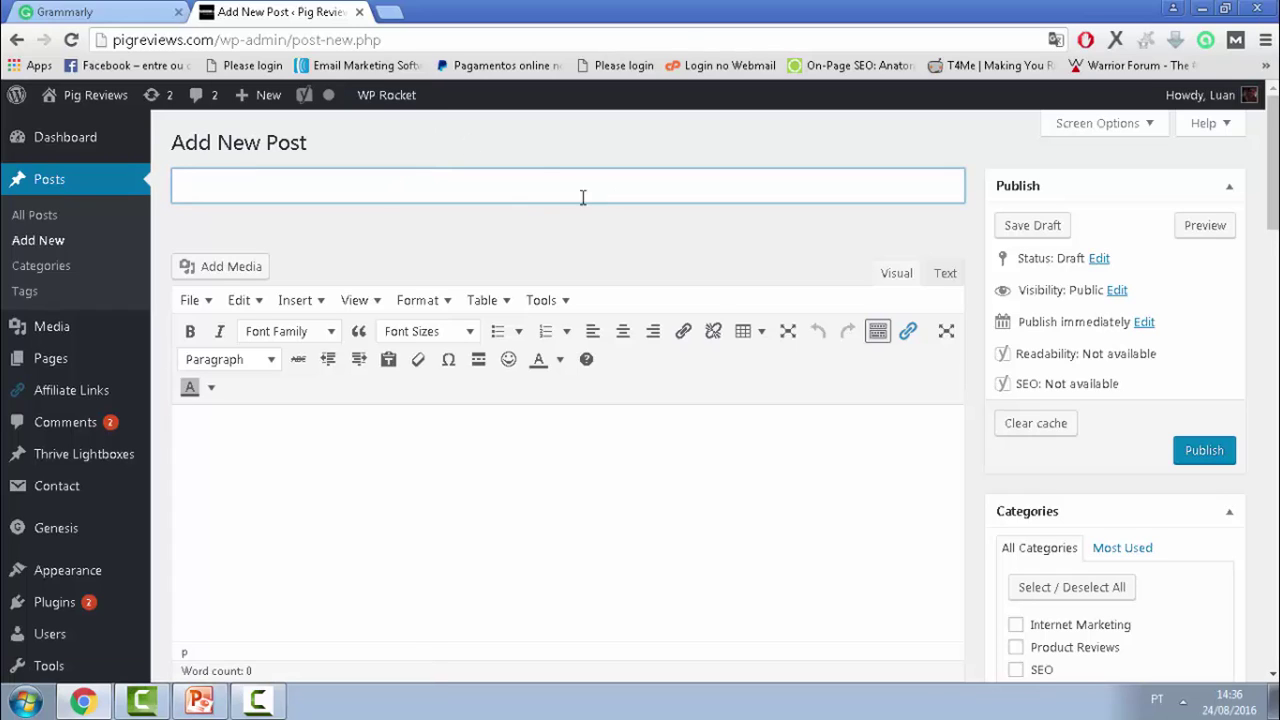
left_click(507, 143)
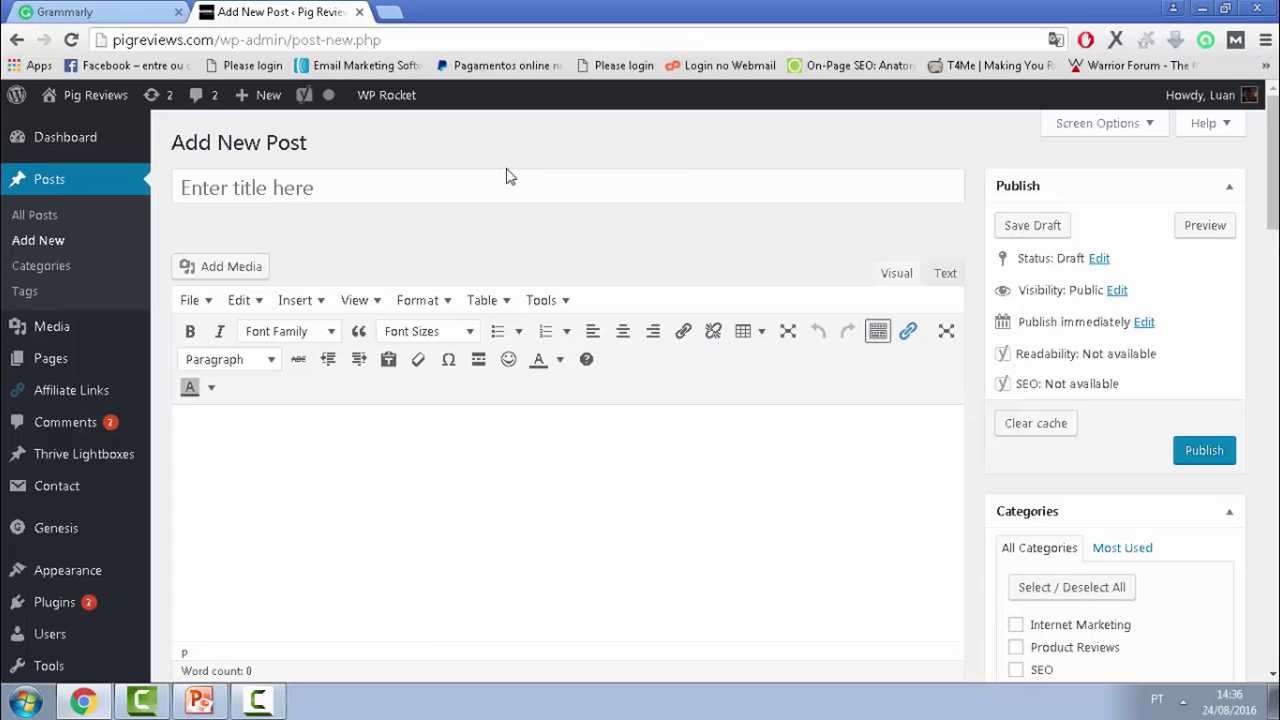
double_click(368, 40)
left_click(343, 172)
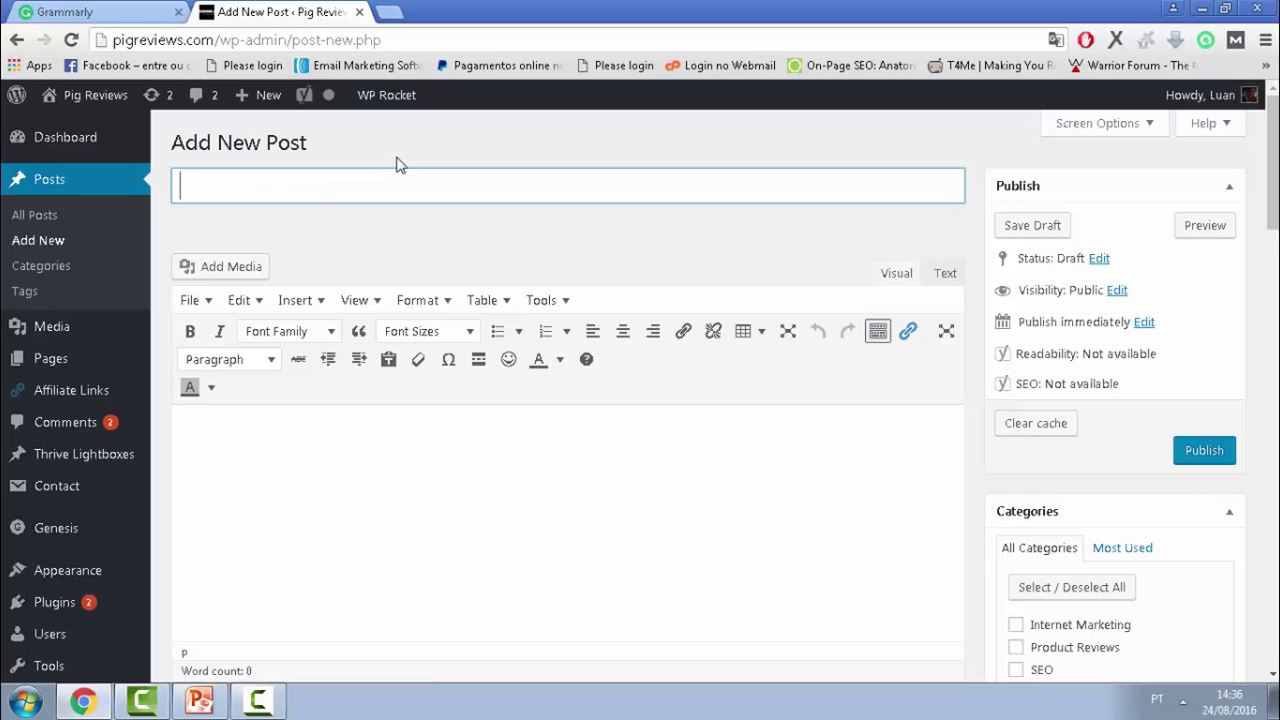
left_click(520, 143)
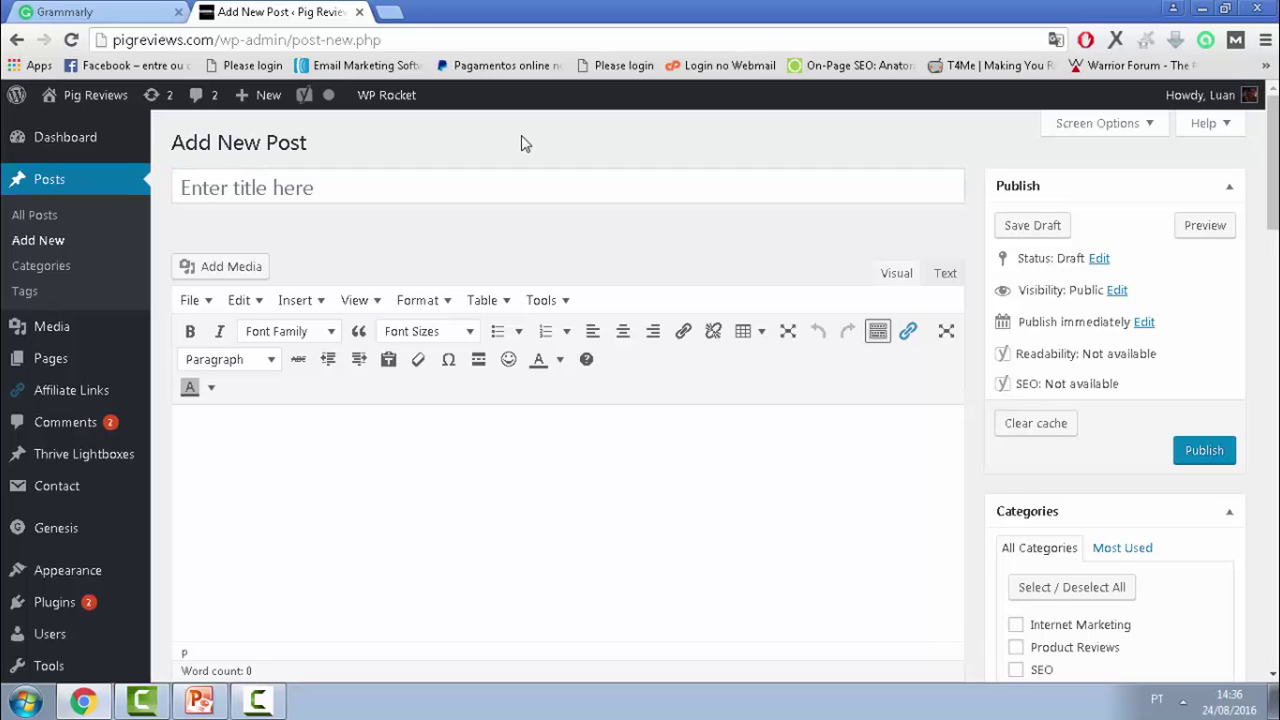
Step: Title the new post "SEO Services in United States"
left_click(368, 176)
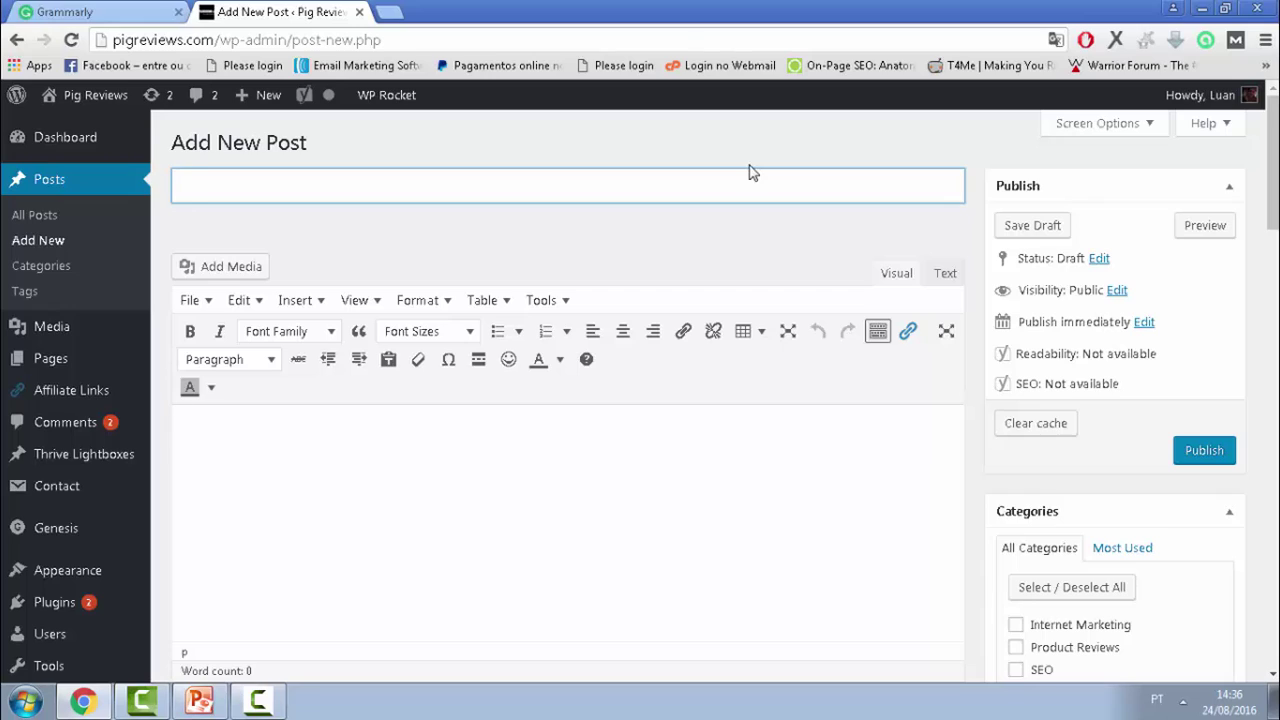
type("SEO Se")
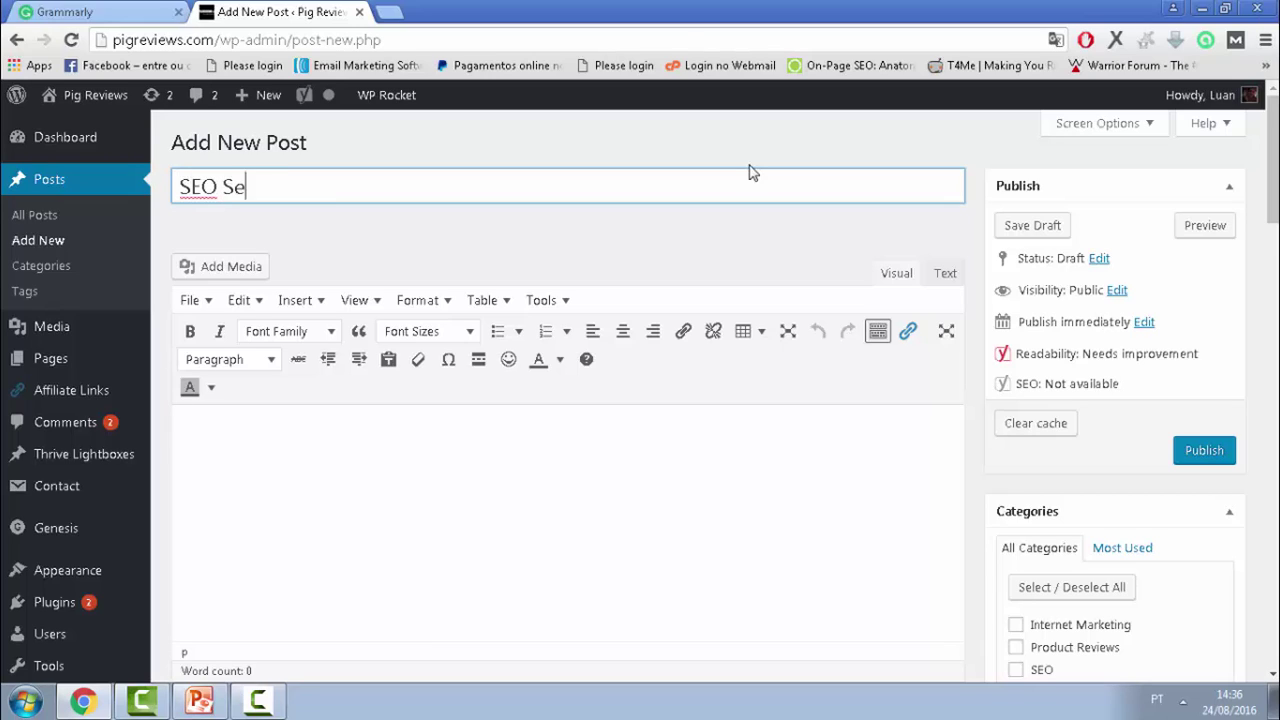
type("rvices in United States")
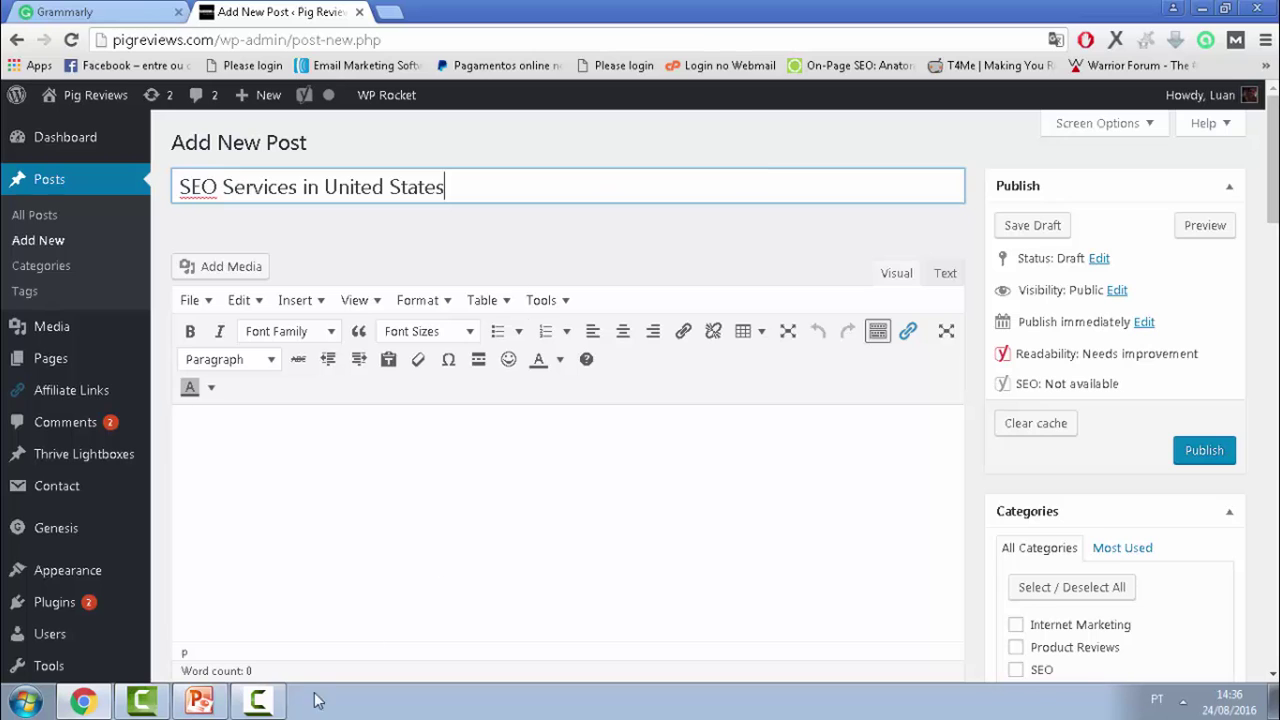
Step: Switch to PowerPoint to review the On Page SEO outline slide, and return to the post draft
left_click(199, 700)
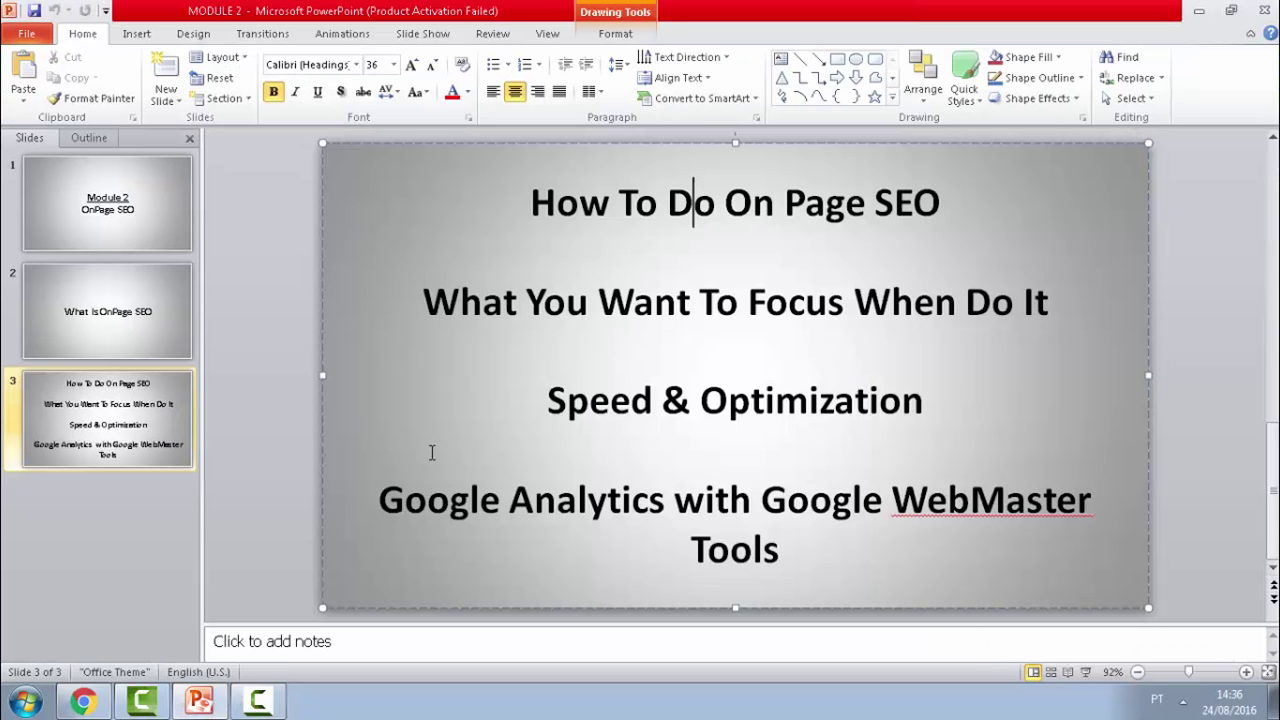
left_click(199, 700)
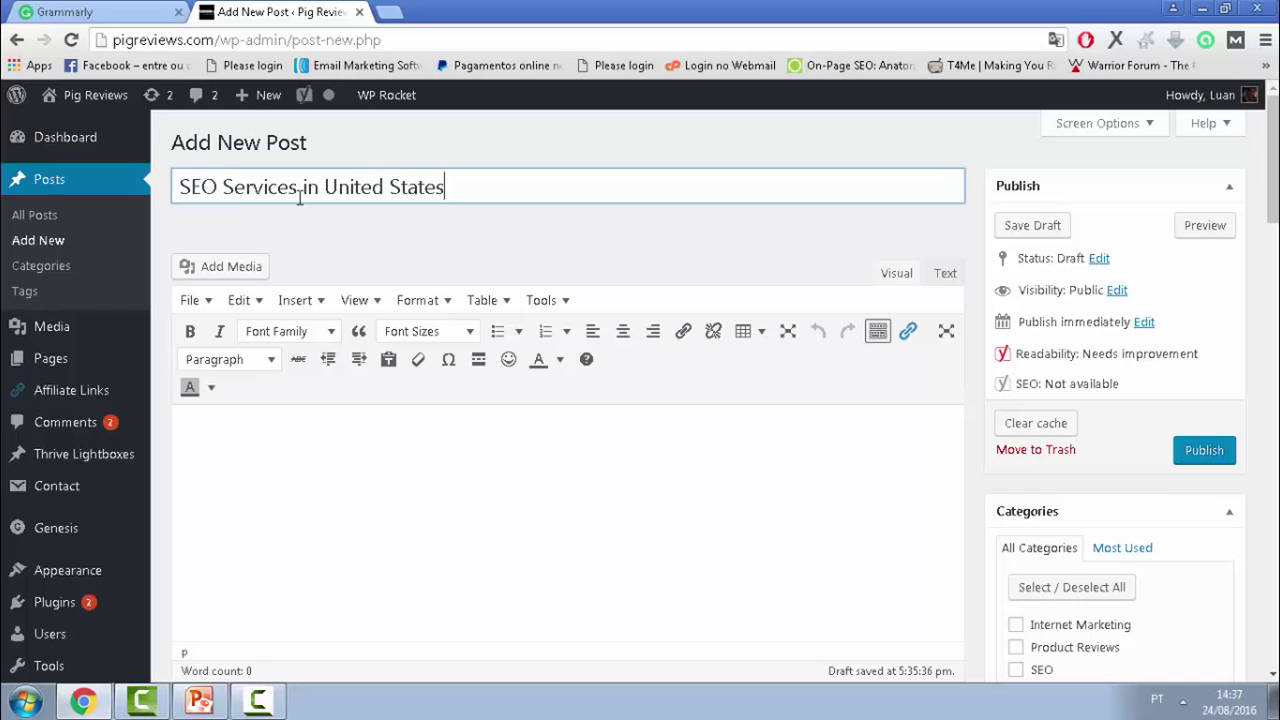
left_click(190, 188)
left_click_drag(180, 188, 291, 174)
left_click(289, 178)
left_click_drag(180, 187, 291, 180)
left_click(350, 188)
Step: Copy the full post title and paste it as the first line of the post body
left_click_drag(580, 191, 186, 183)
left_click(489, 183)
left_click_drag(489, 183, 184, 190)
key("ctrl+c")
left_click(323, 452)
key("ctrl+v")
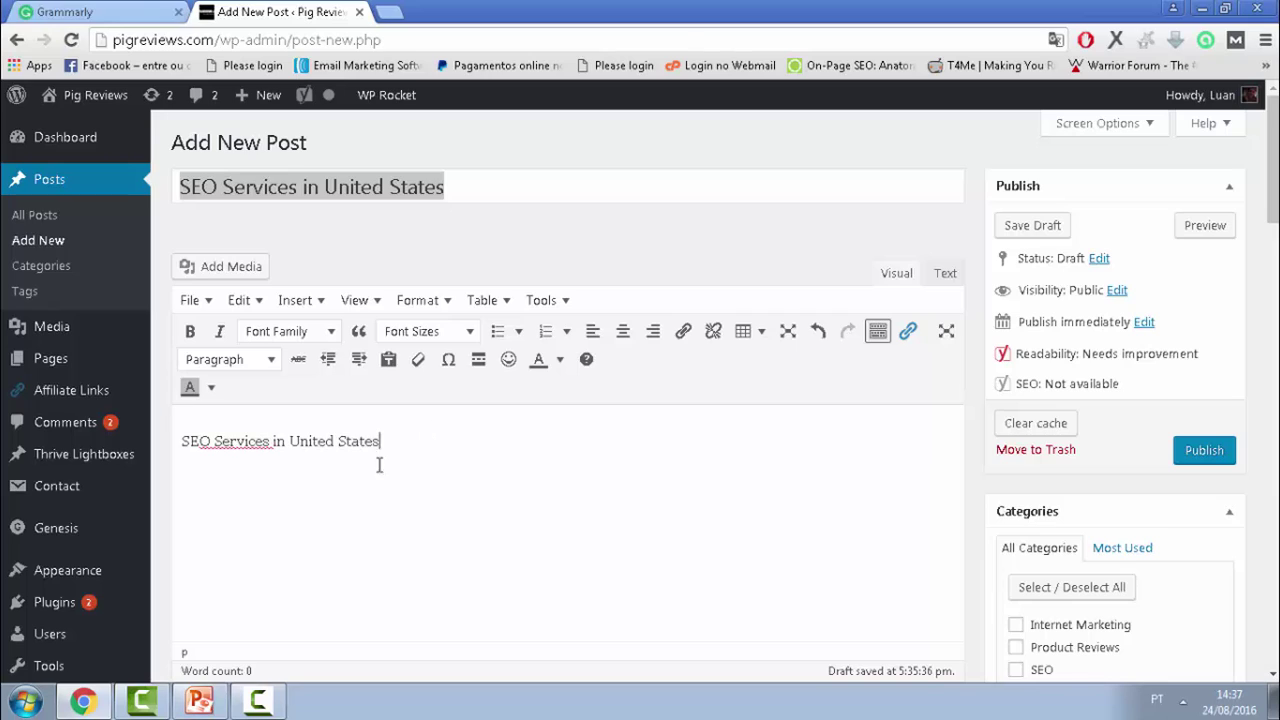
Step: Format the "SEO Services in United States" line in the post body as Heading 1
left_click_drag(380, 463, 178, 512)
left_click(356, 491)
left_click_drag(390, 451, 153, 497)
left_click(411, 443)
left_click_drag(411, 443, 174, 471)
left_click(228, 360)
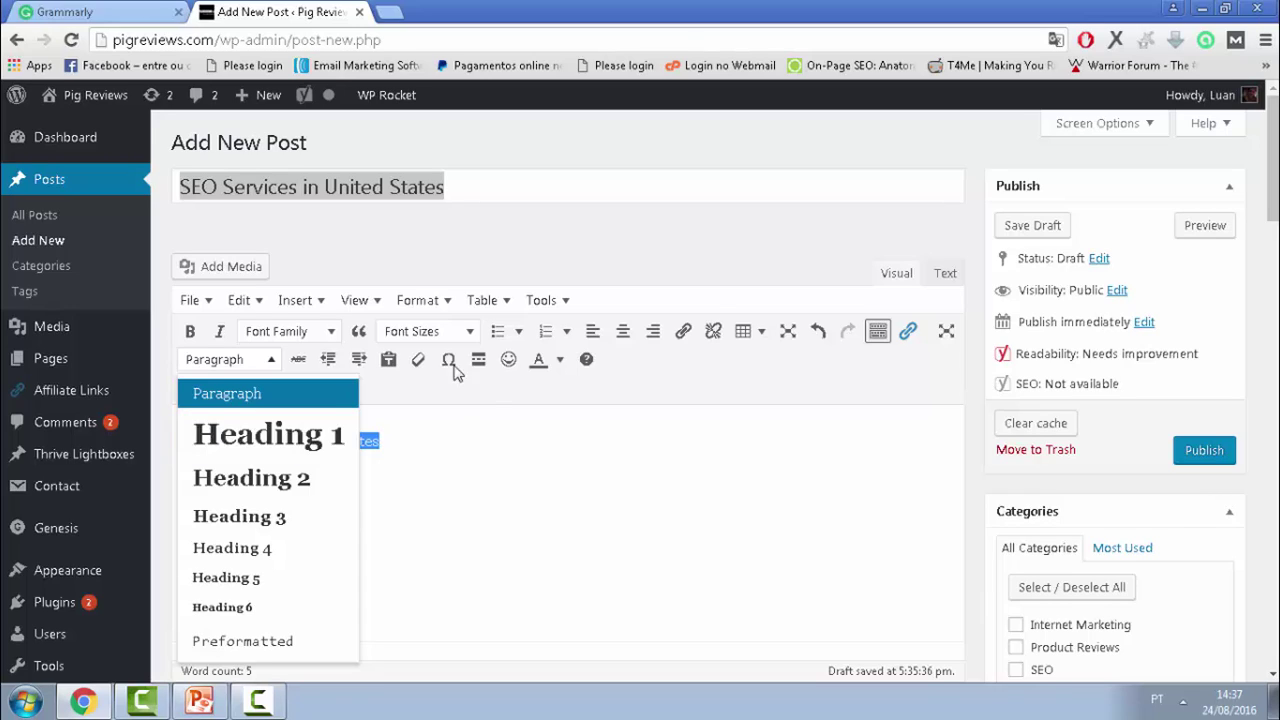
left_click(222, 187)
left_click_drag(181, 188, 294, 180)
triple_click(184, 440)
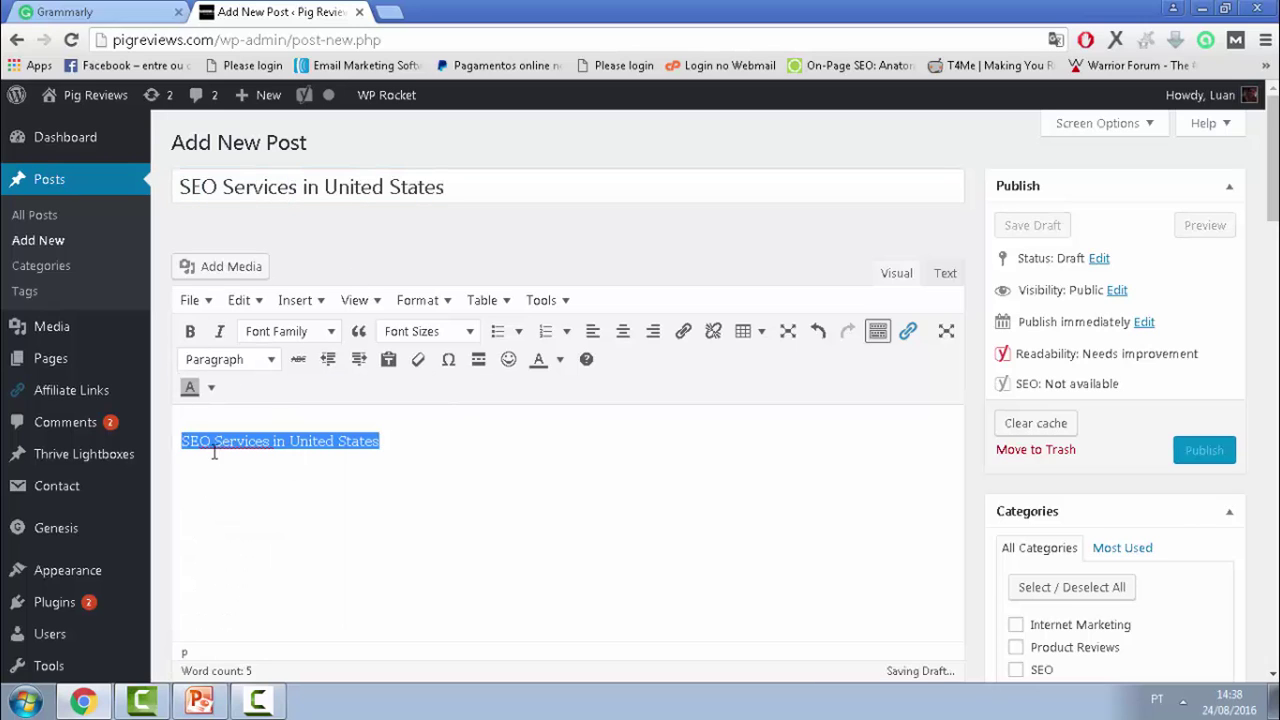
left_click(229, 360)
left_click(268, 432)
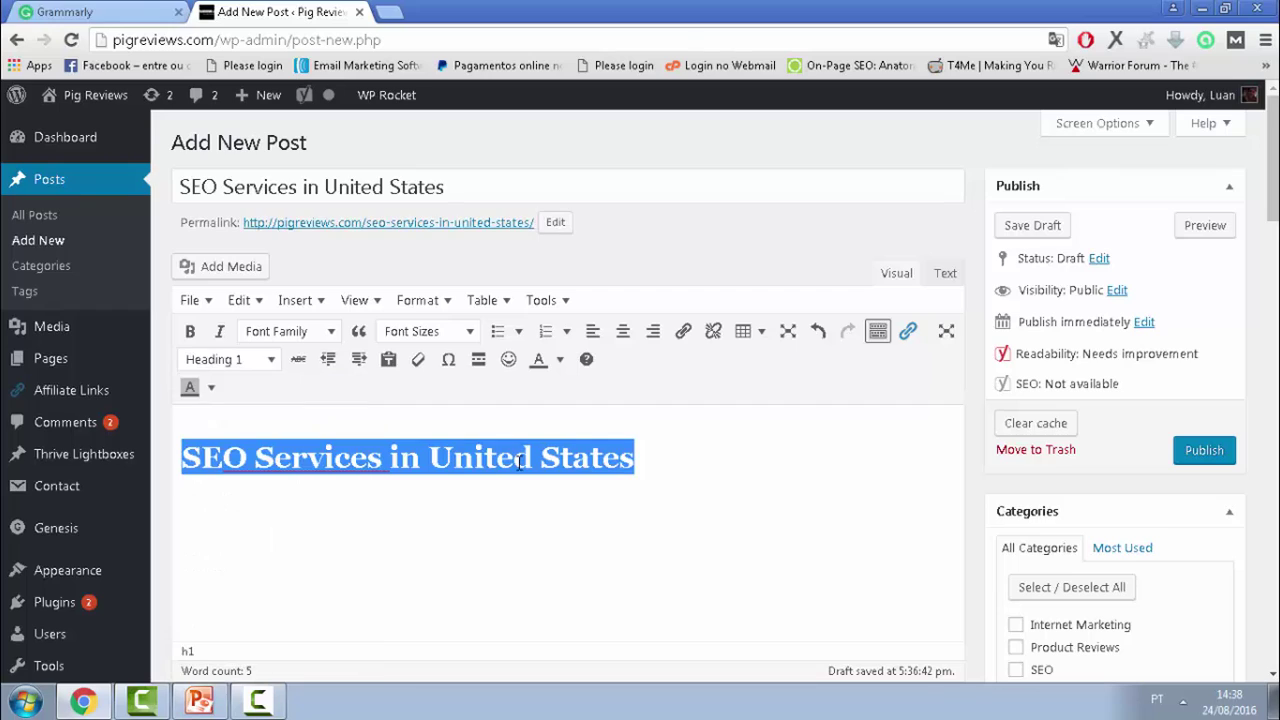
Step: Below the heading, write the paragraph "Welcome to the PigReviews services, we offer the most top services"
left_click(674, 446)
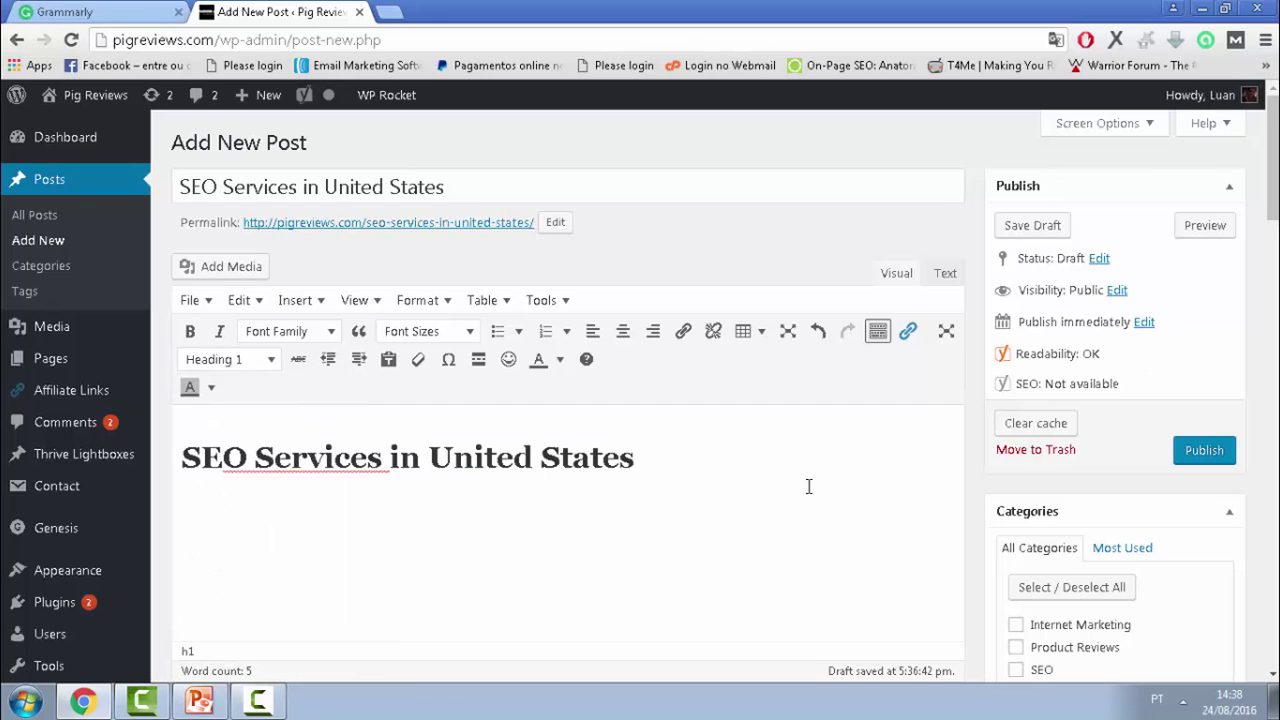
key("Return")
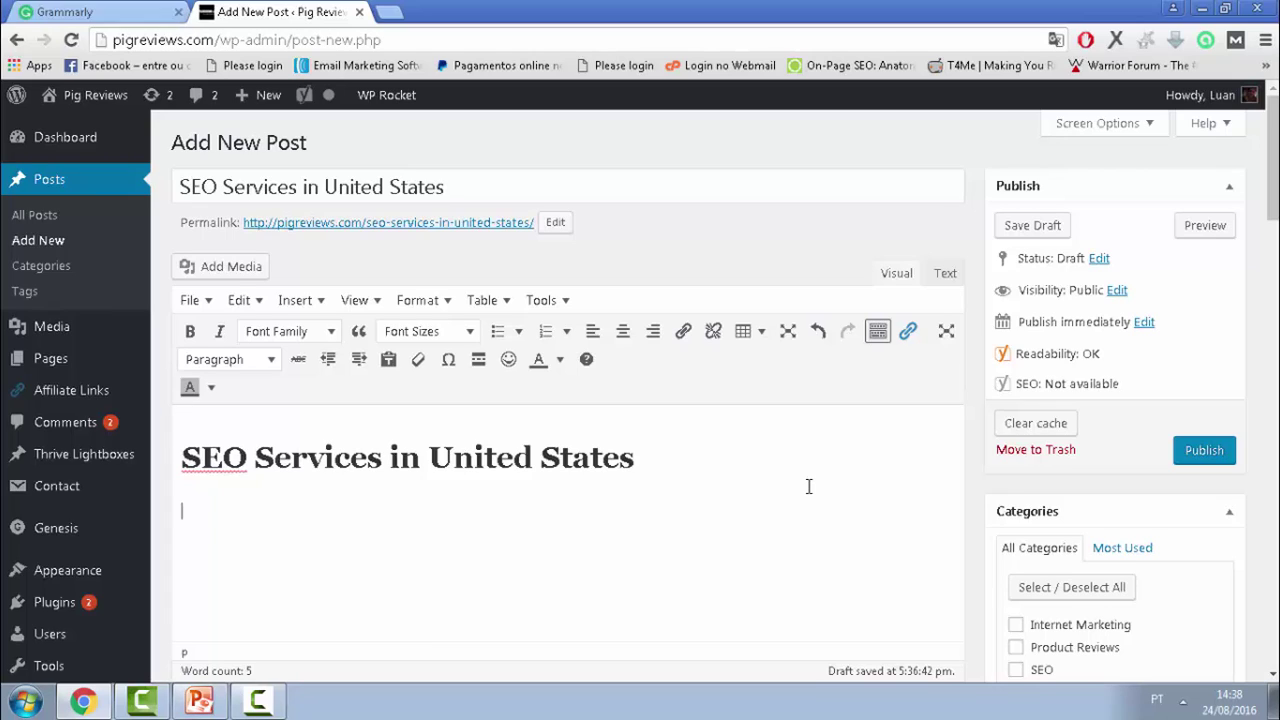
type("Welcome to the PigReviews se")
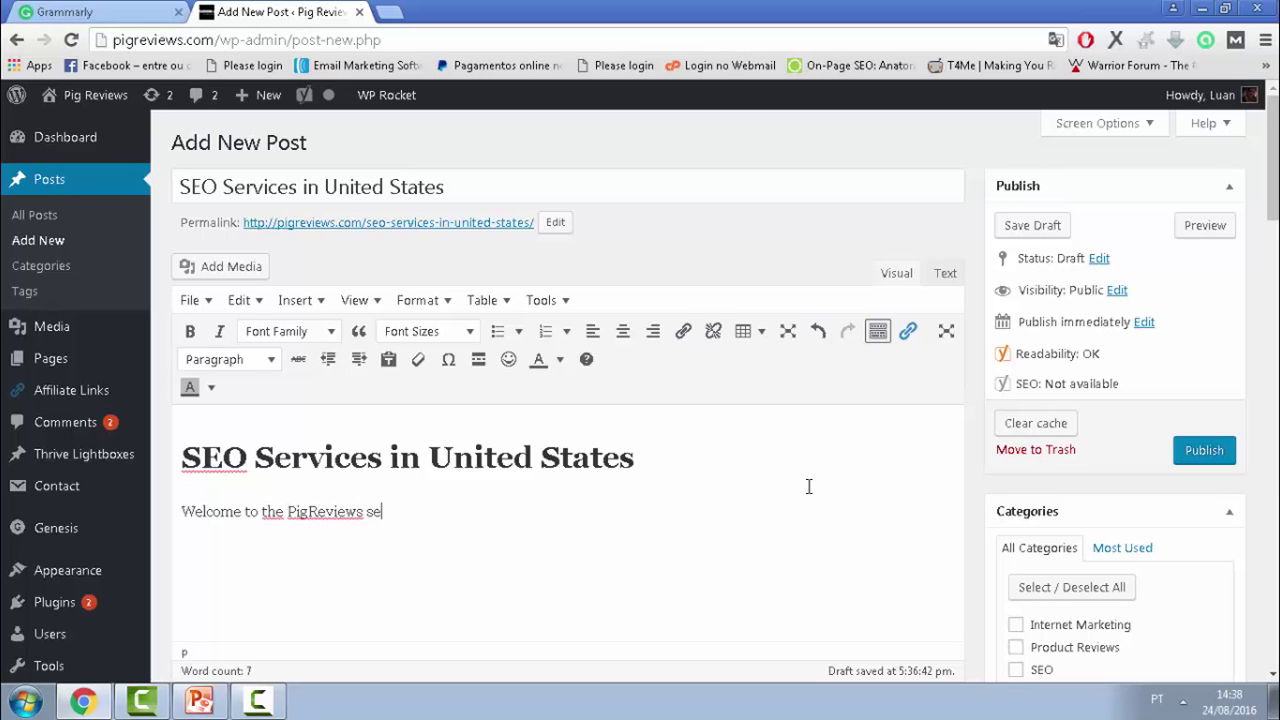
type("rvices, we offer the m")
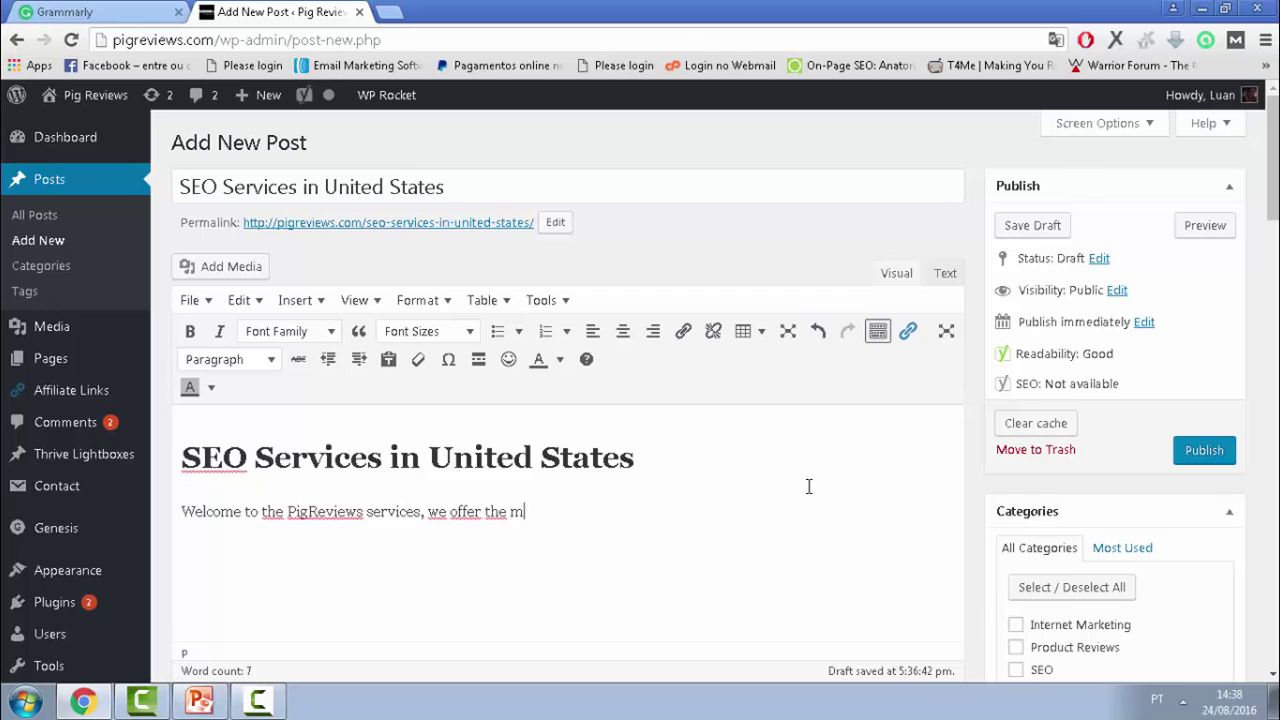
type("ost top services")
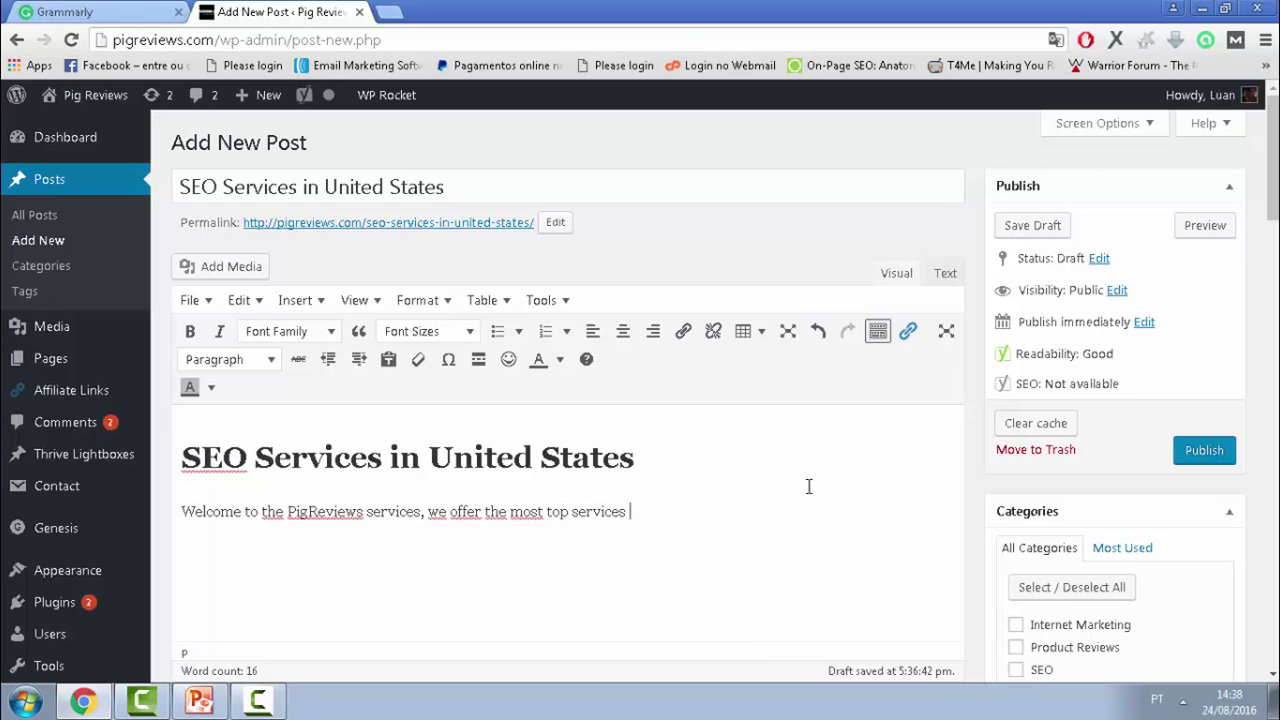
Step: Replace the last word of the paragraph with "SEO Services in United States."
key("BackSpace")
key("BackSpace")
key("BackSpace")
key("BackSpace")
key("BackSpace")
key("BackSpace")
key("BackSpace")
key("BackSpace")
key("BackSpace")
type("SEO Services in United S")
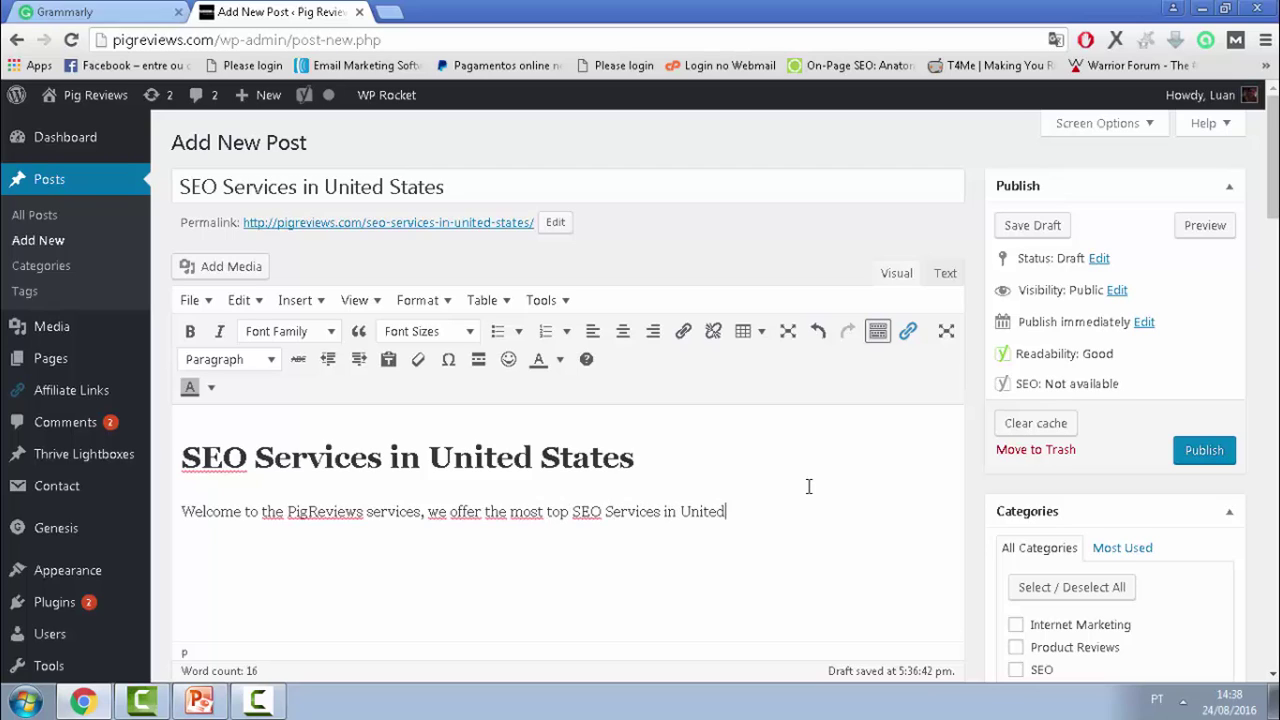
key("BackSpace")
type("States.")
left_click_drag(572, 511, 662, 511)
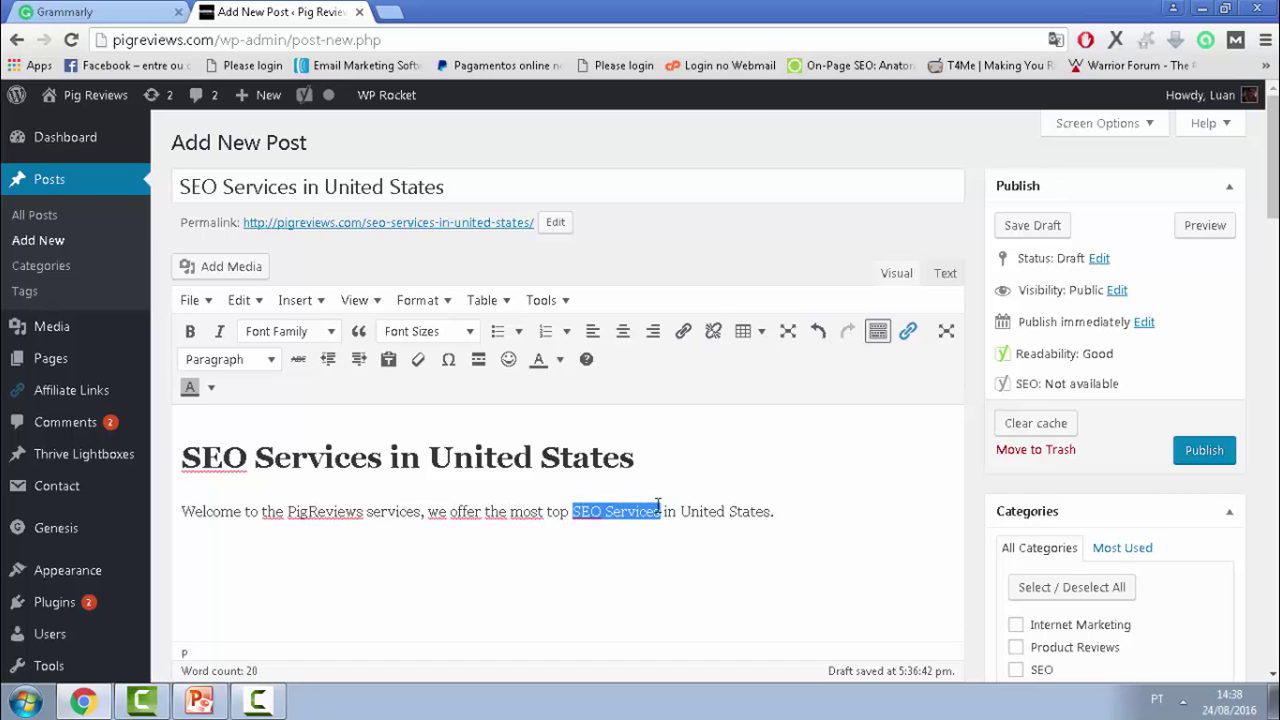
left_click_drag(572, 511, 660, 517)
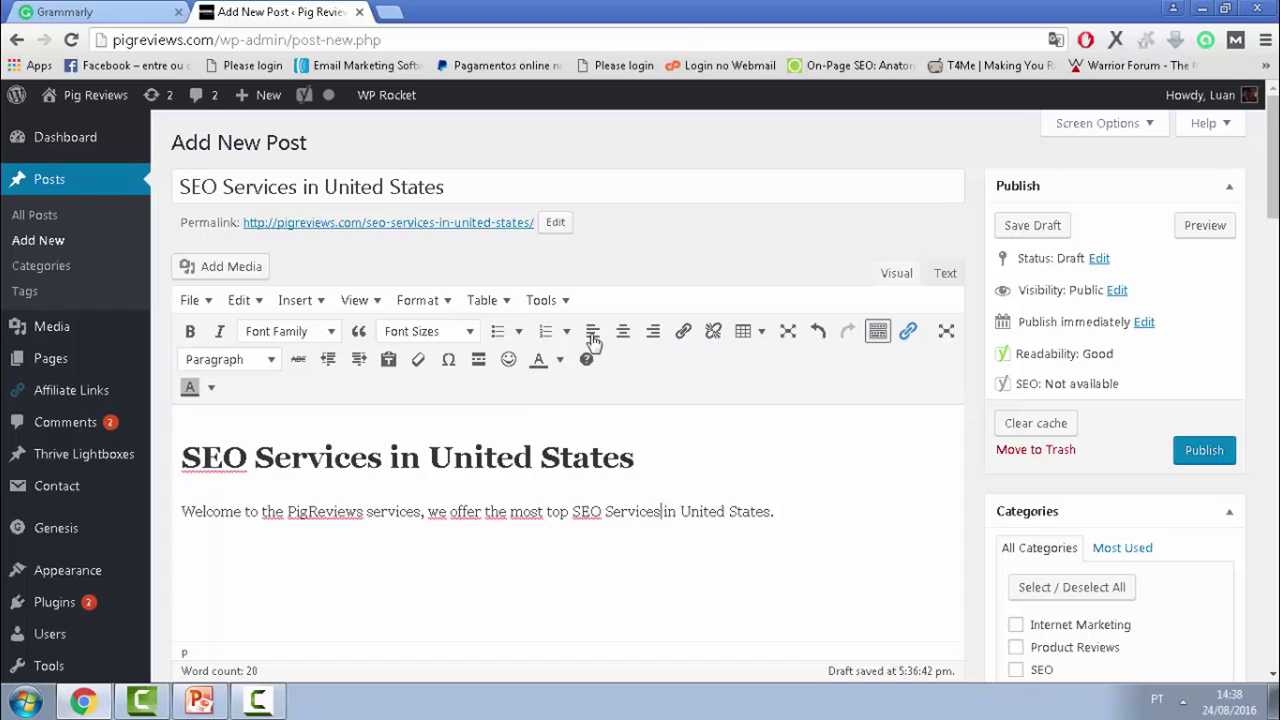
left_click(558, 224)
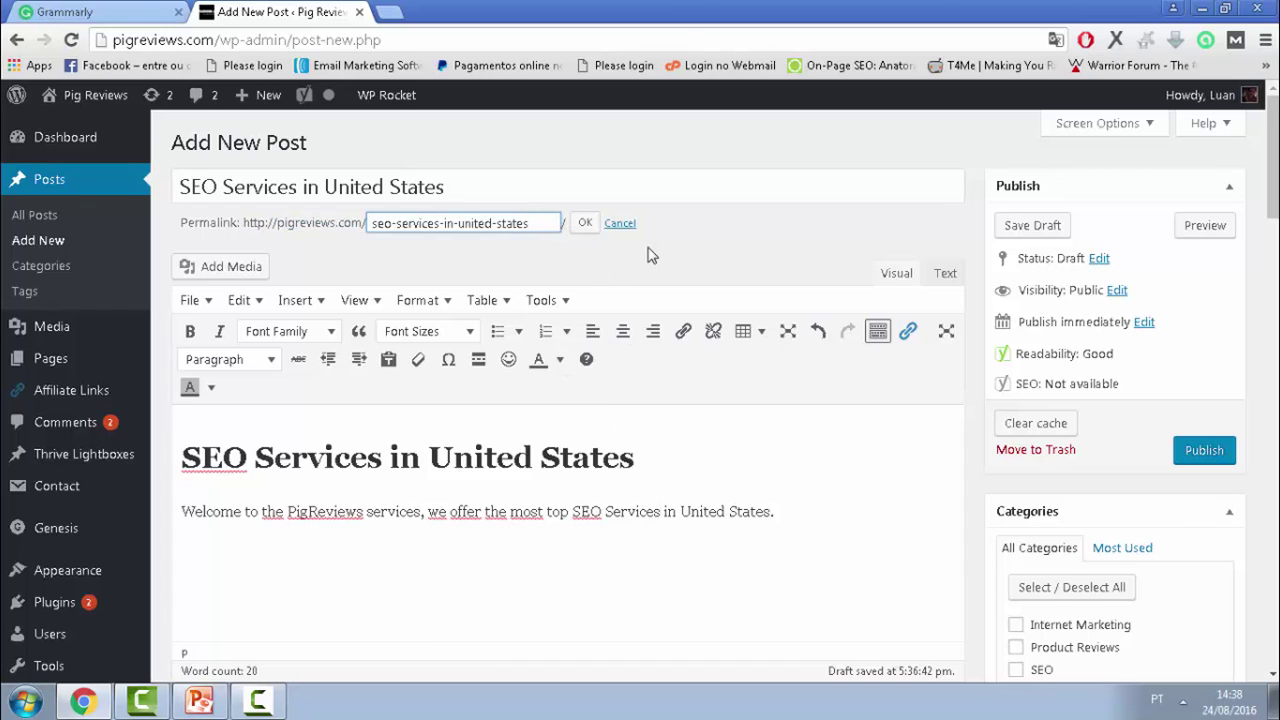
left_click(620, 226)
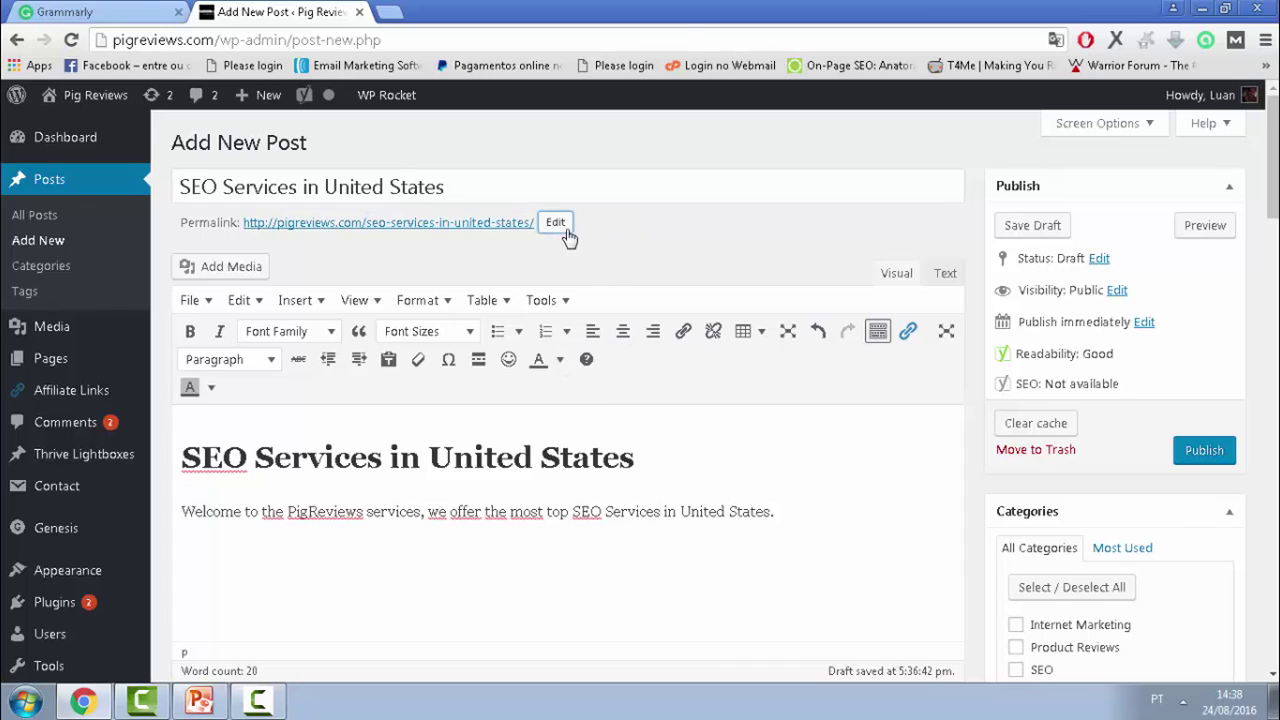
right_click(441, 228)
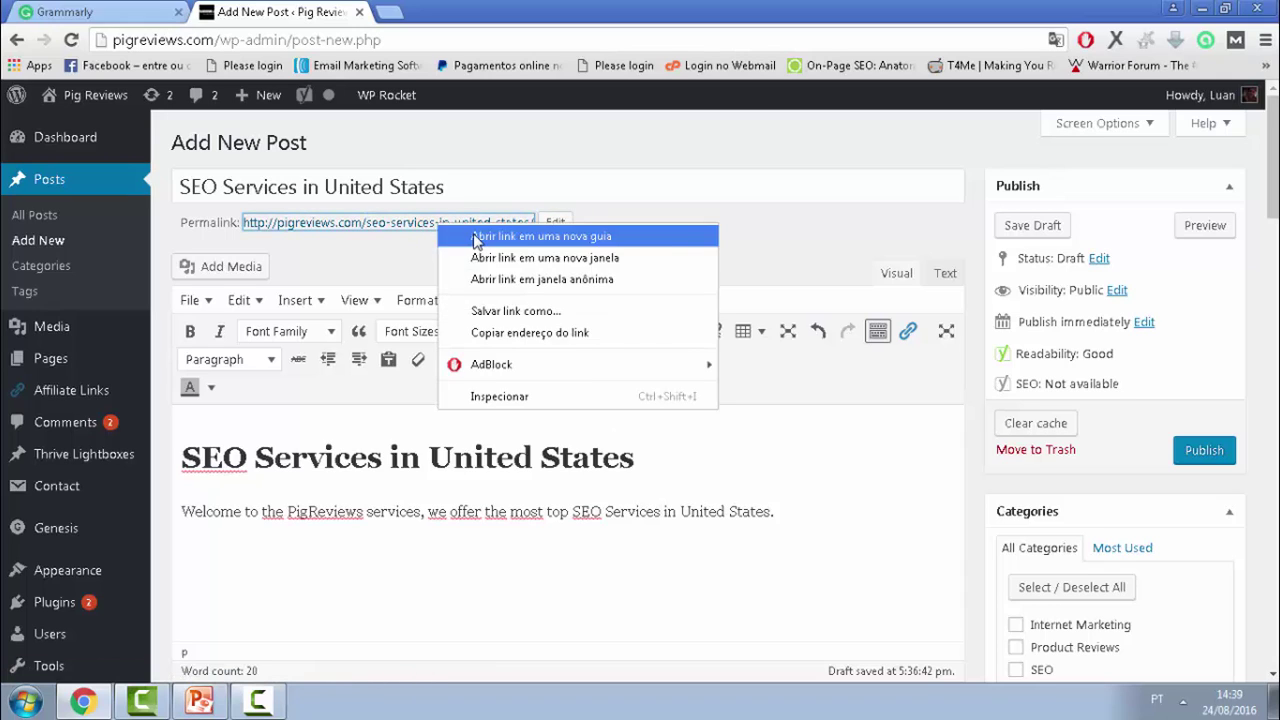
left_click(755, 270)
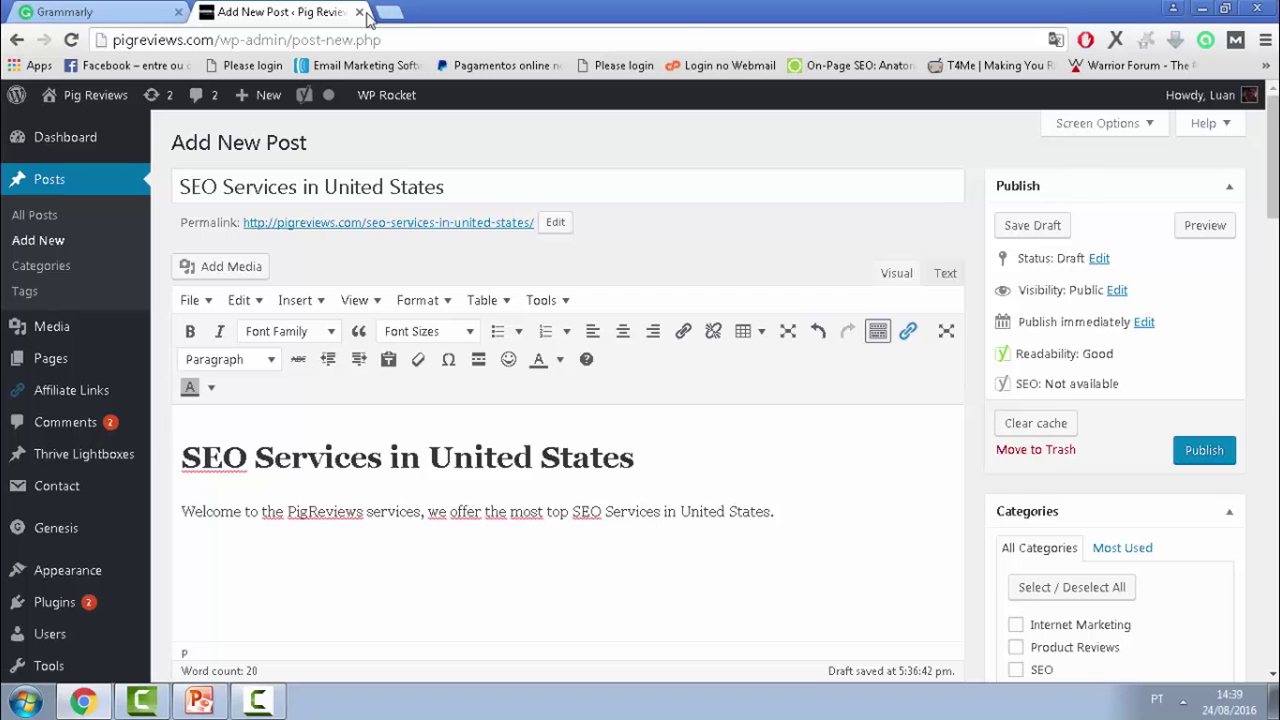
Step: Shorten the post's permalink slug to "seo-services" by removing the location words
left_click(553, 222)
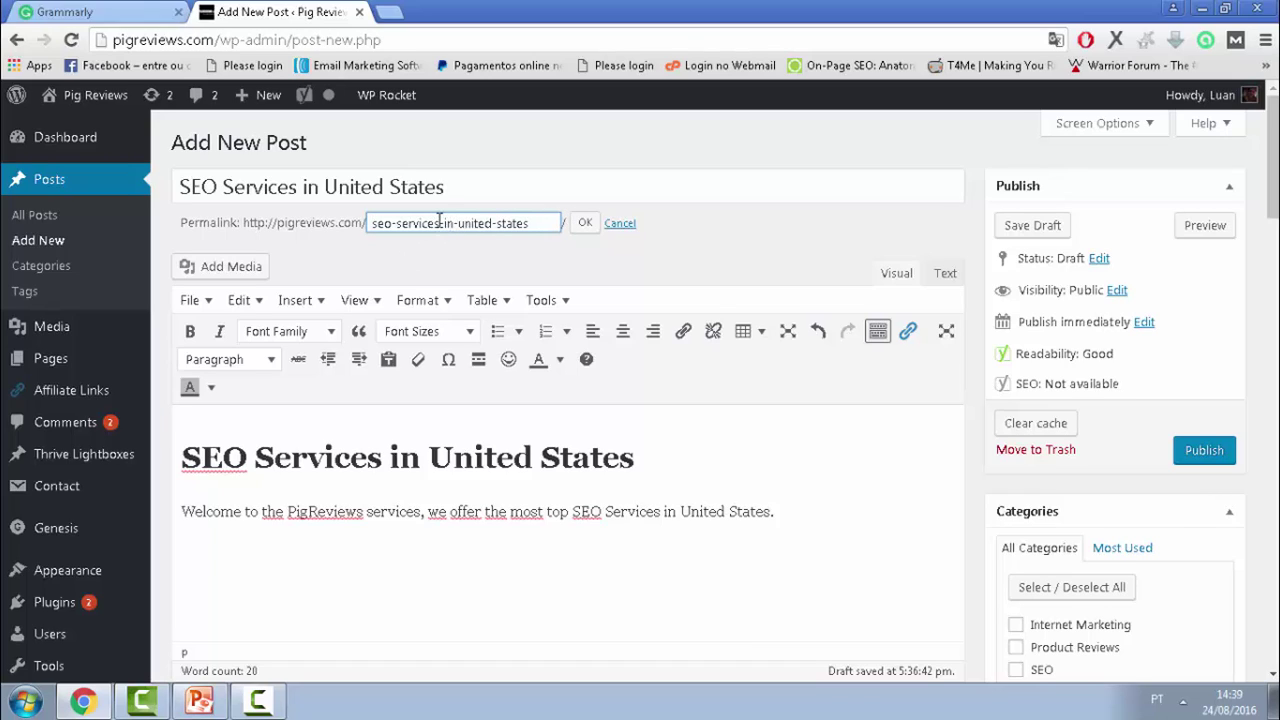
left_click_drag(440, 224, 538, 218)
key("BackSpace")
left_click(584, 228)
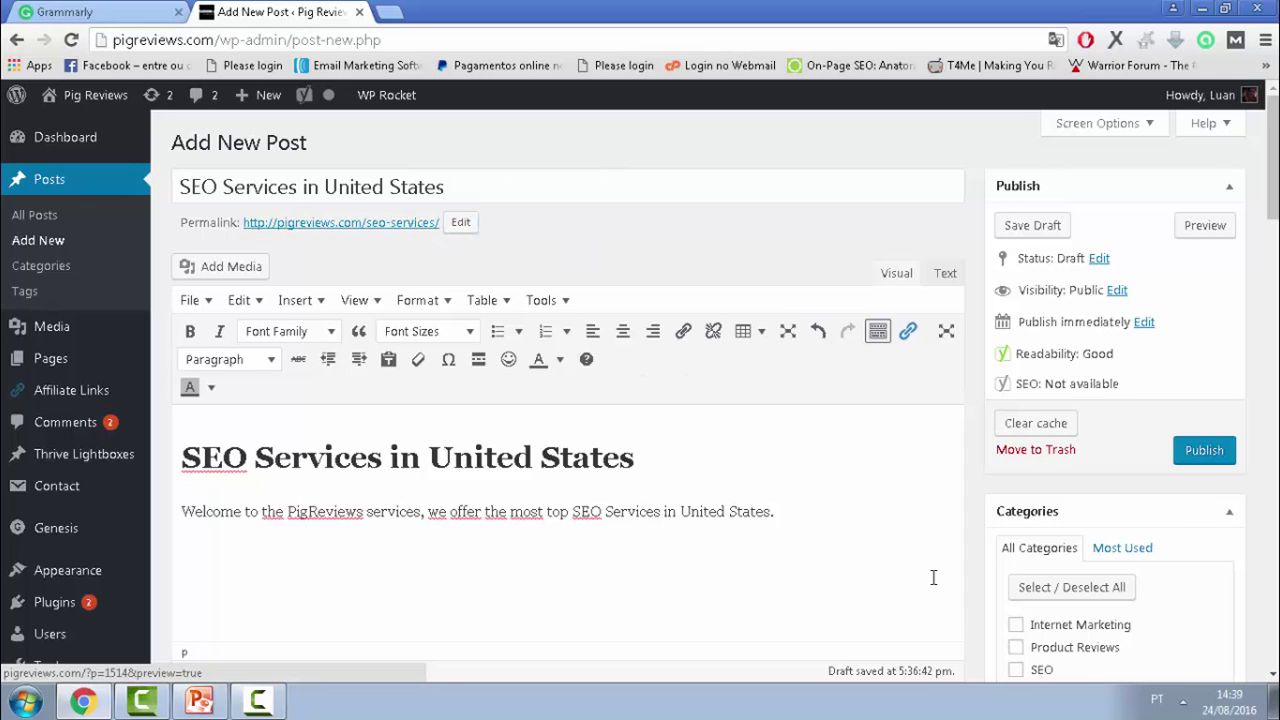
Step: Assign the post to the Internet Marketing category
left_click(782, 511)
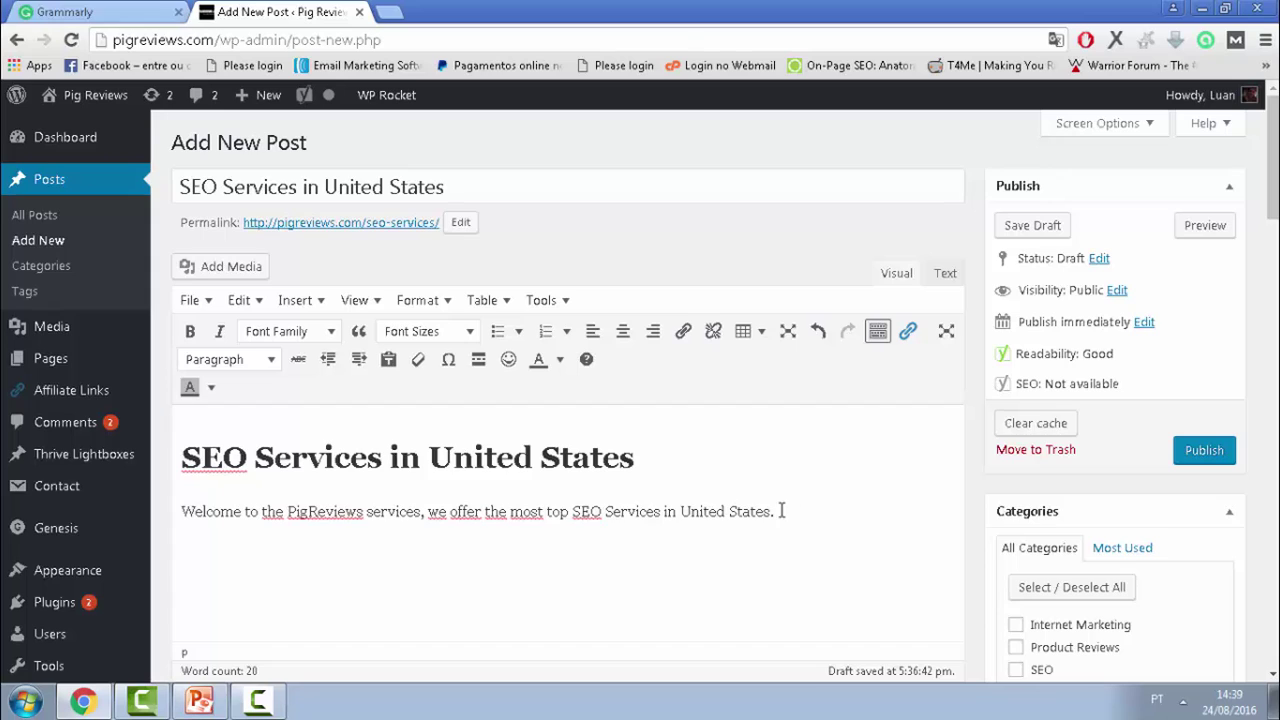
scroll(826, 477, "down", 1)
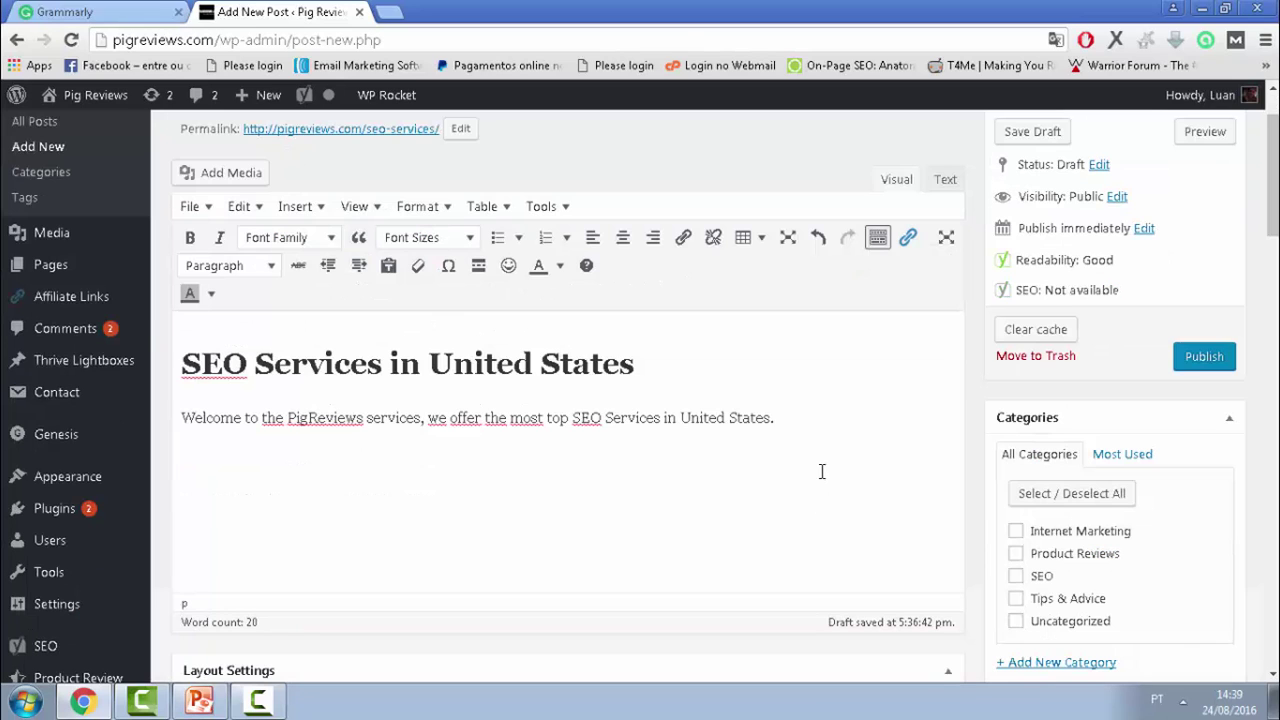
left_click(1016, 533)
Step: Select the testimonials screenshot titled "scopeleads review" from the media library for insertion into the post
left_click(222, 172)
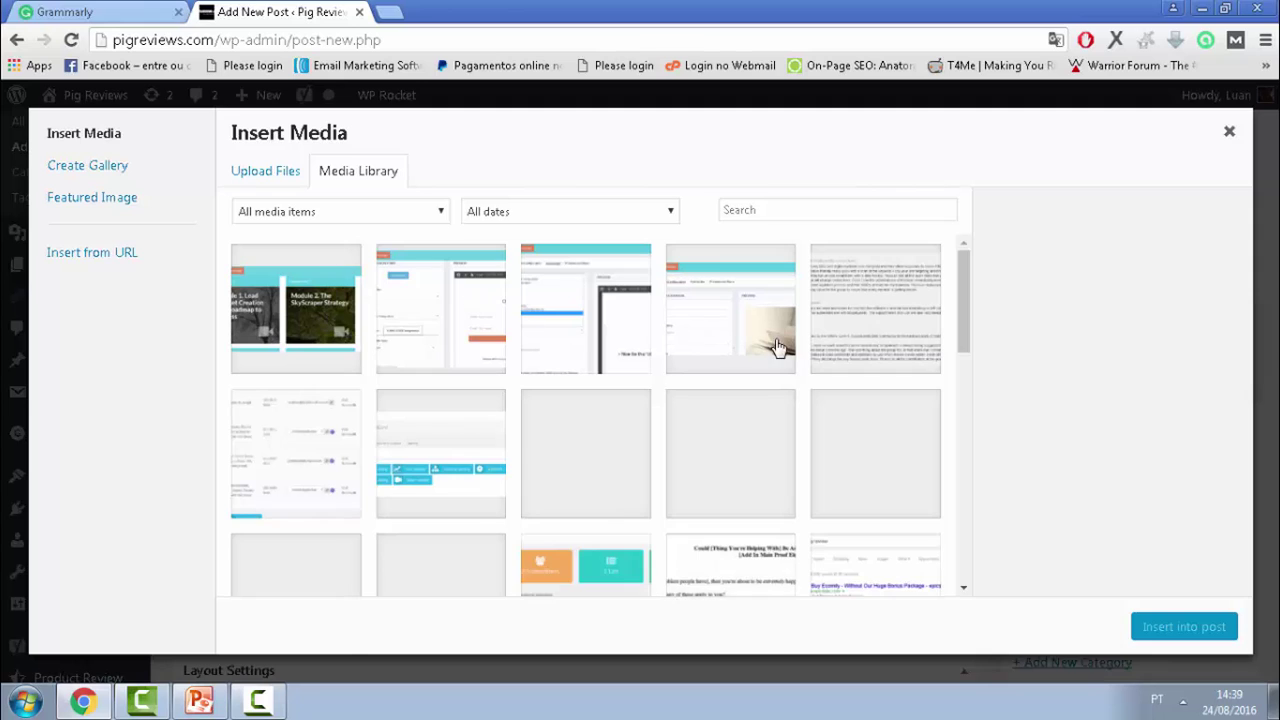
left_click(875, 310)
scroll(1120, 420, "down", 2)
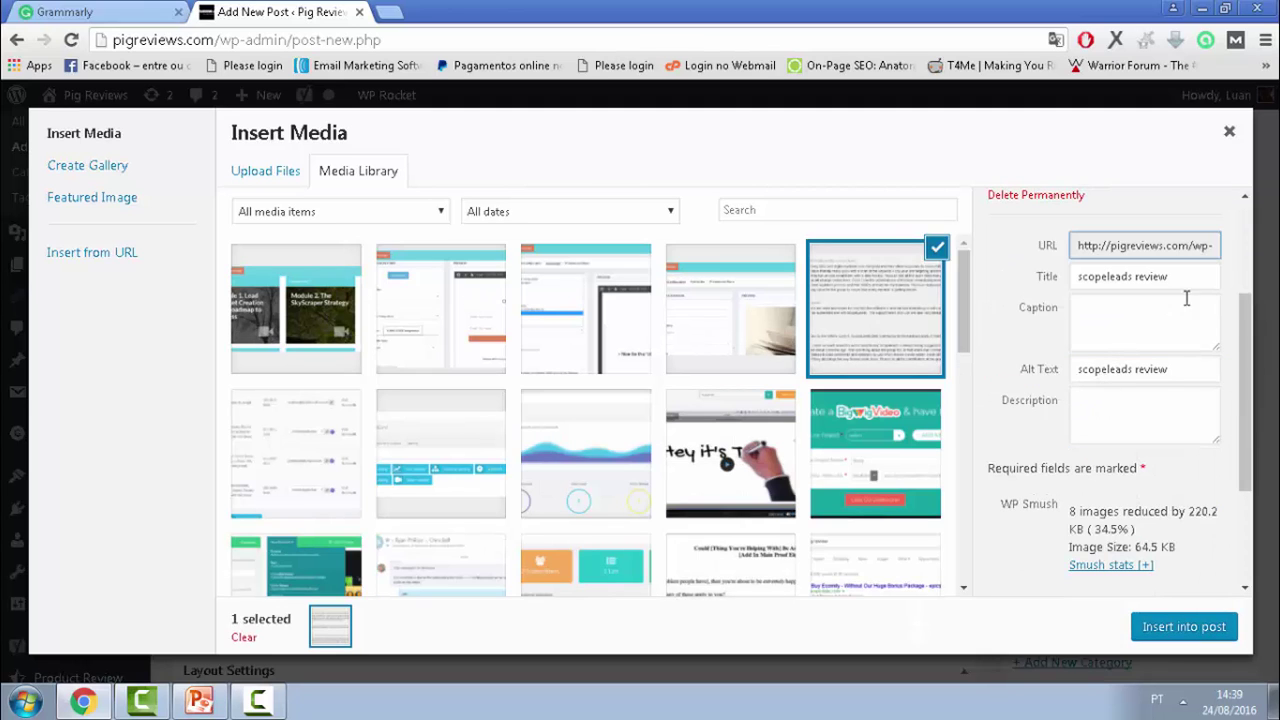
Step: Examine the selected image's title and alt text
triple_click(1099, 276)
left_click(1180, 285)
left_click_drag(1185, 285, 1096, 278)
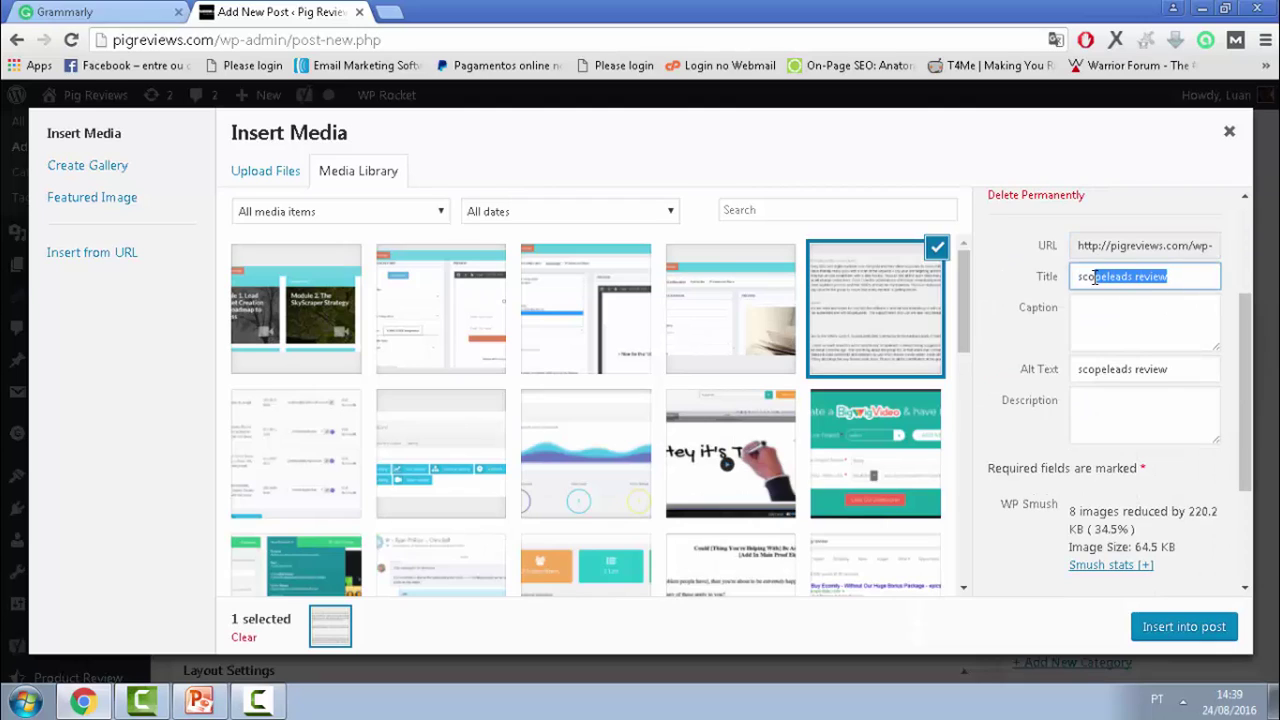
left_click(1150, 278)
left_click_drag(1182, 283, 1060, 290)
left_click(1180, 325)
left_click_drag(1192, 369, 1077, 372)
left_click(1146, 372)
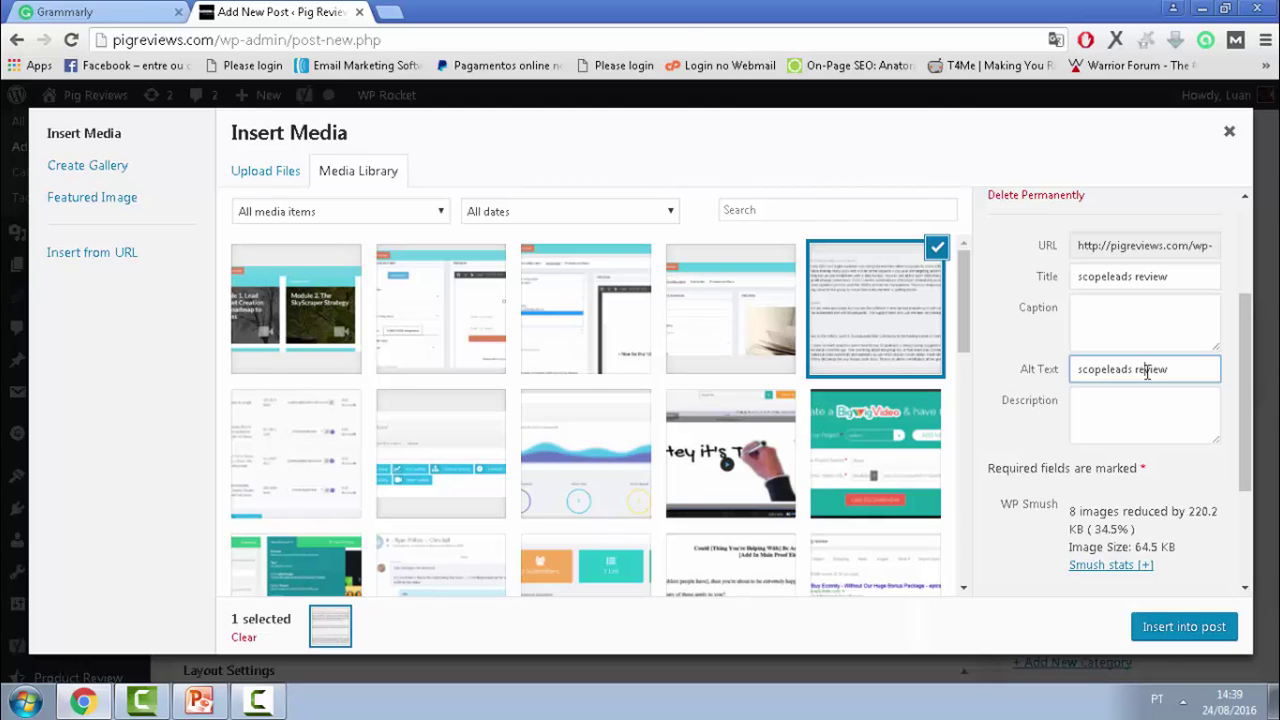
Step: Set the image's title and alt text to "seo services" and insert the image into the post
left_click_drag(1194, 277, 1104, 296)
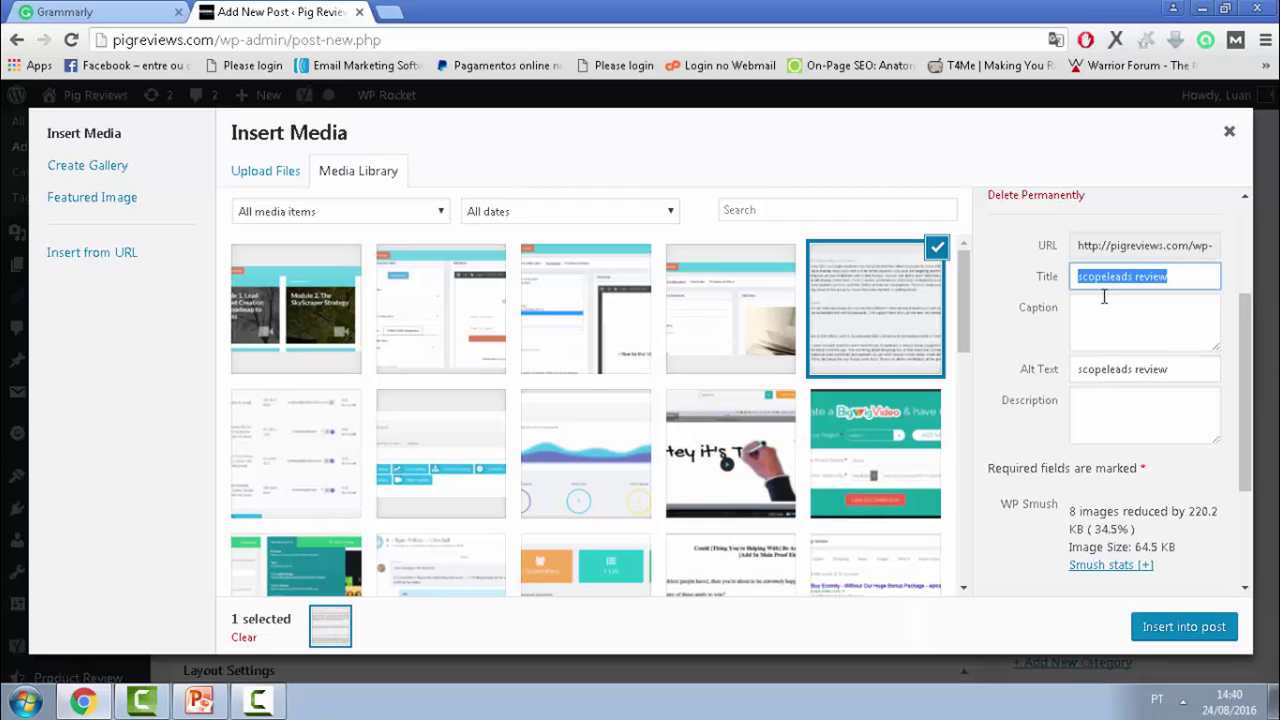
type("seo services")
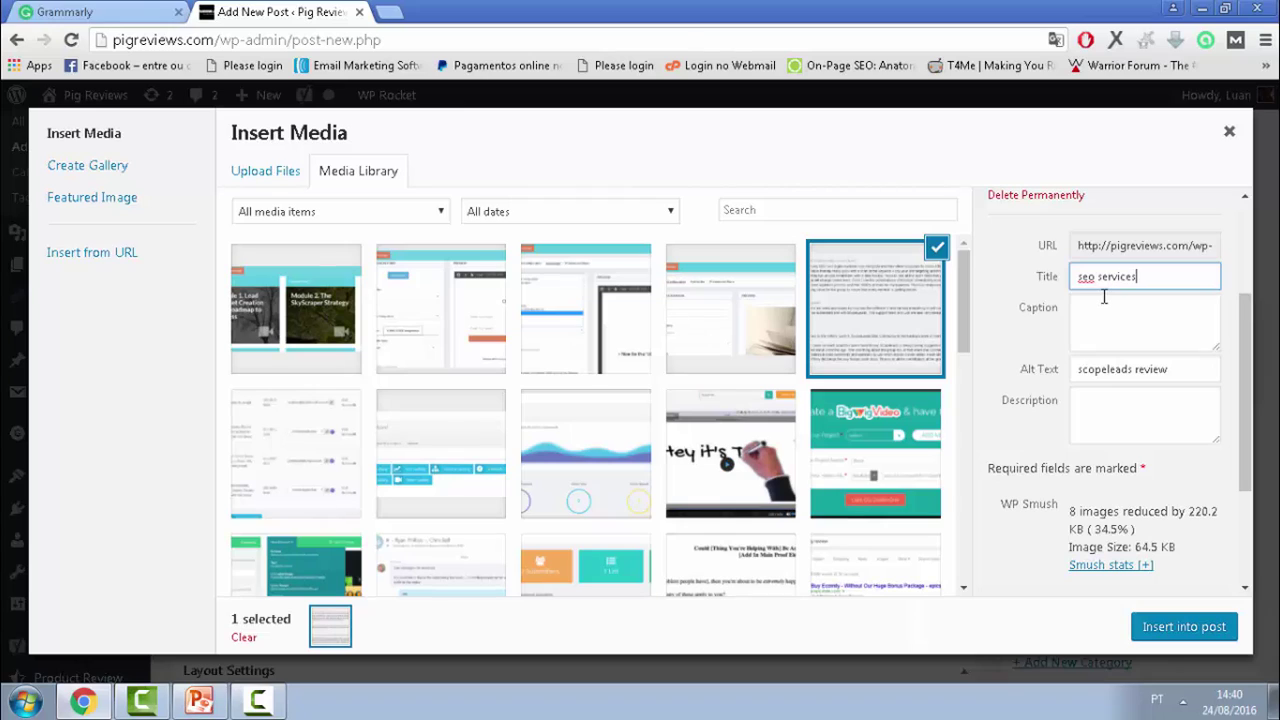
key("Tab")
type("seo services")
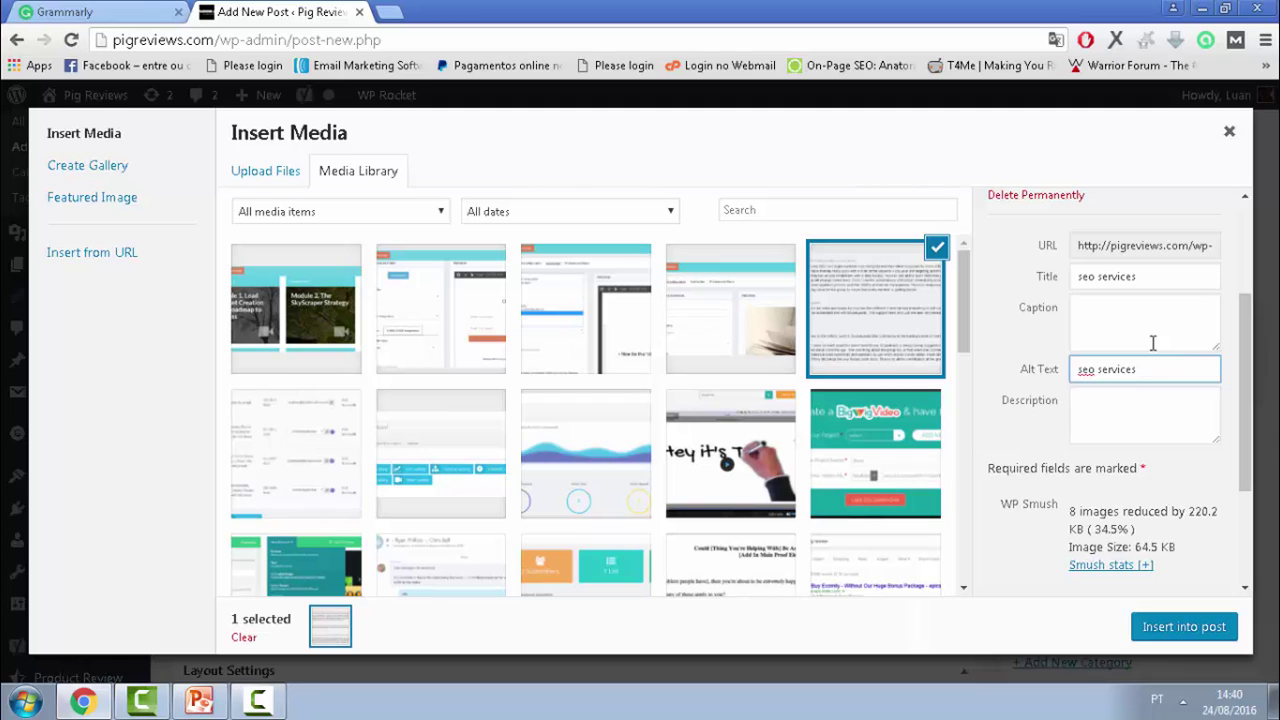
left_click(1166, 632)
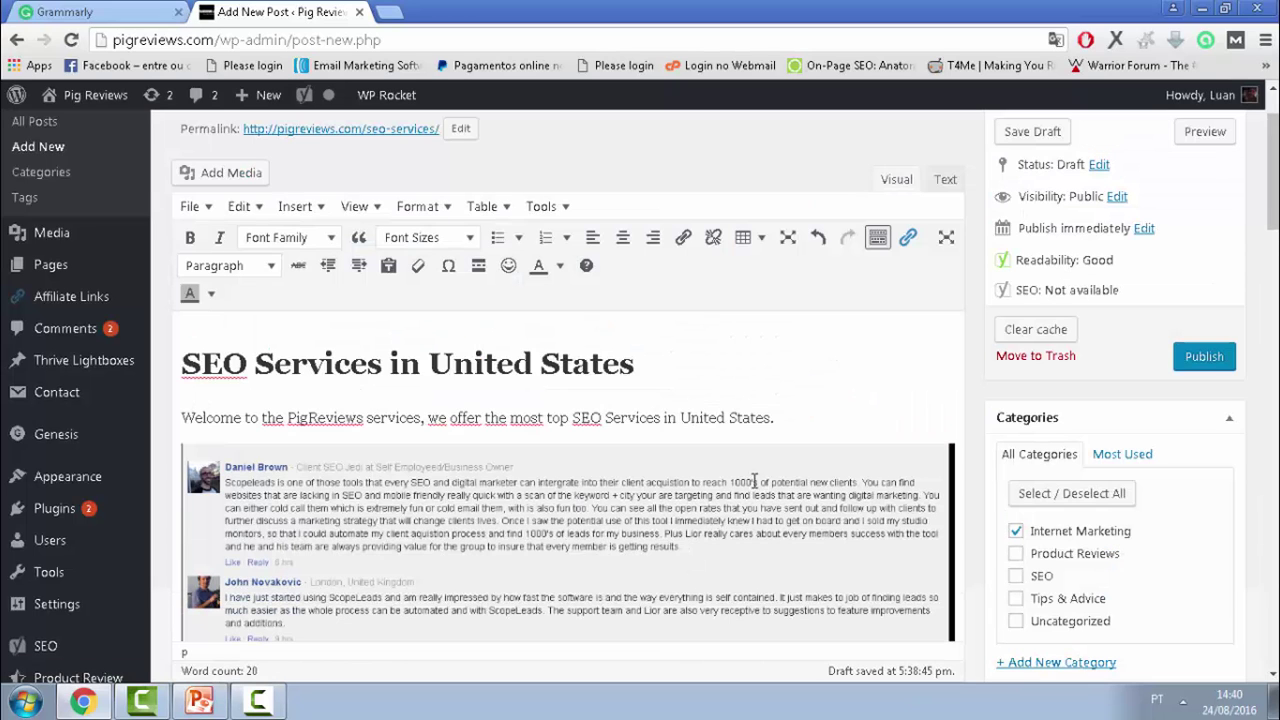
scroll(650, 405, "up", 1)
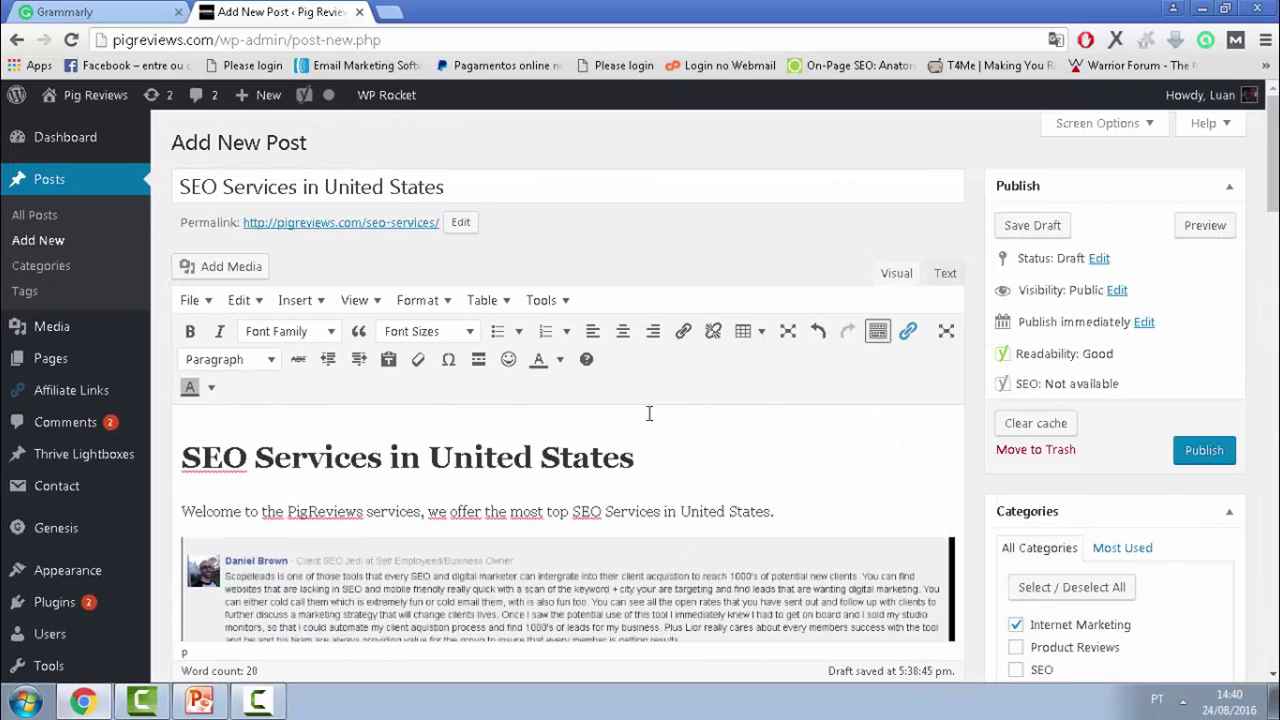
left_click(183, 184)
left_click_drag(183, 184, 459, 167)
left_click(470, 172)
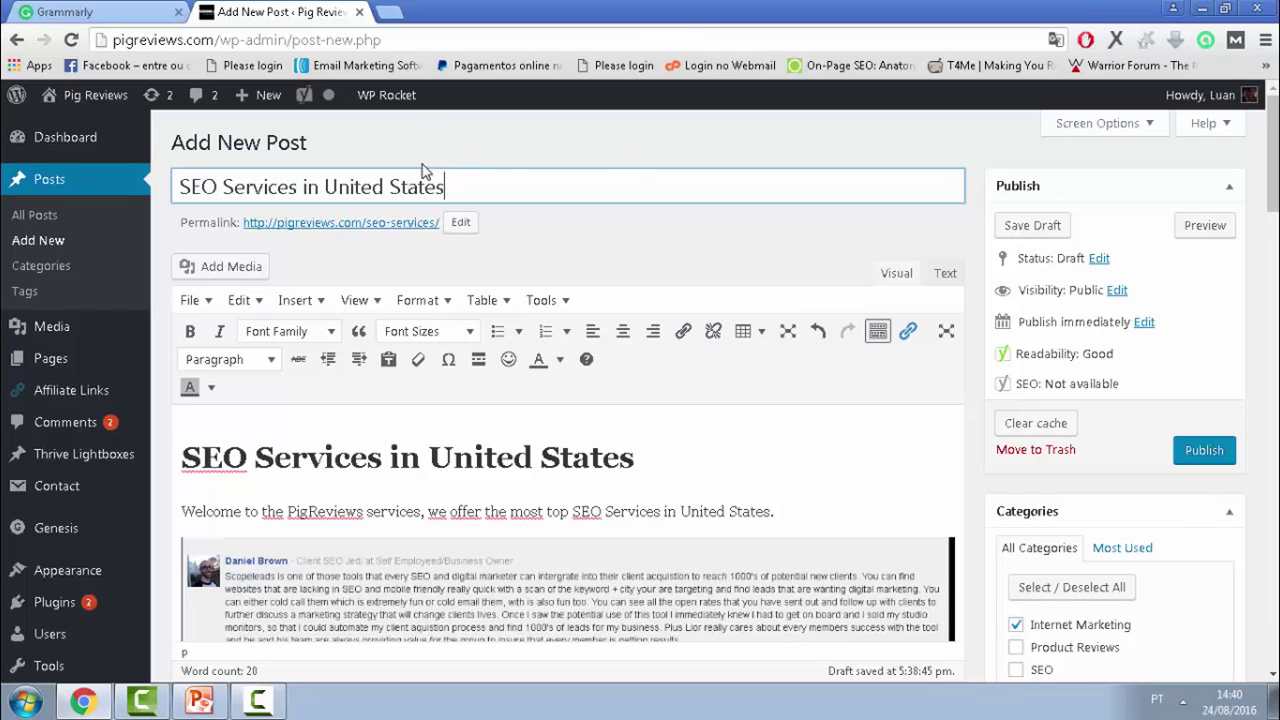
left_click(626, 455)
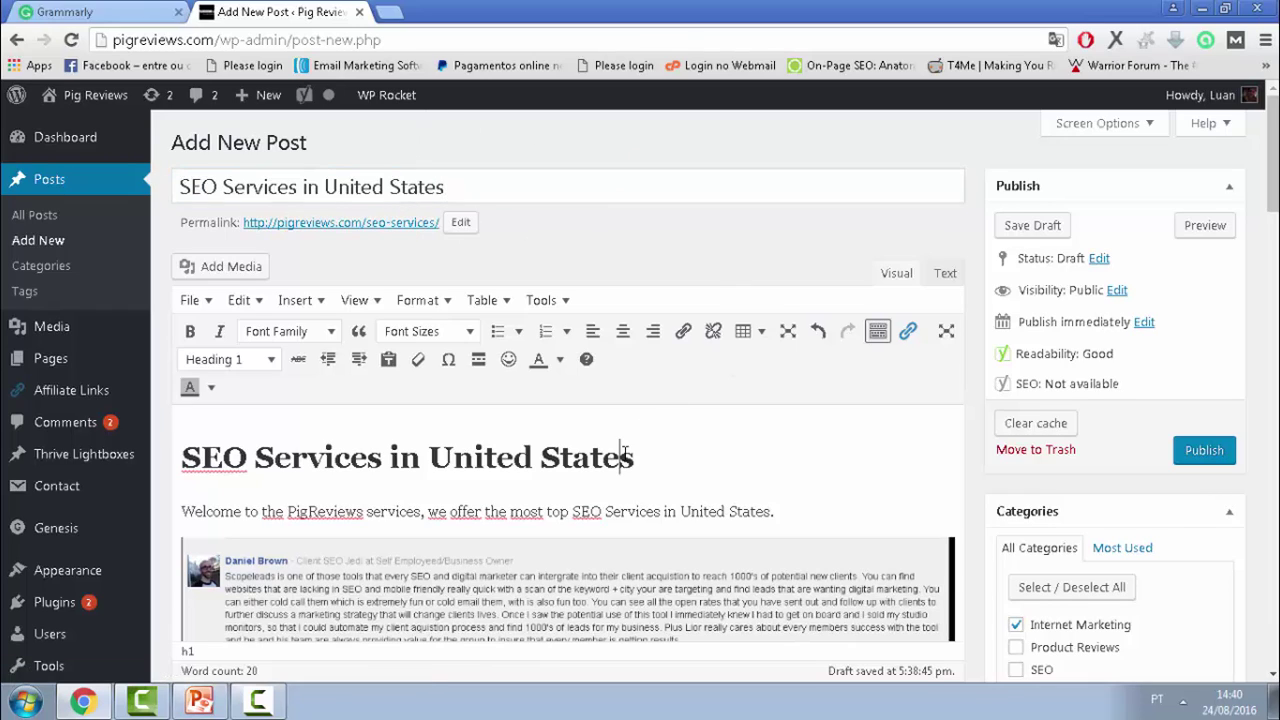
Step: Add the line "How To Use My SEO Service:" in a new paragraph below the inserted image
scroll(645, 455, "down", 3)
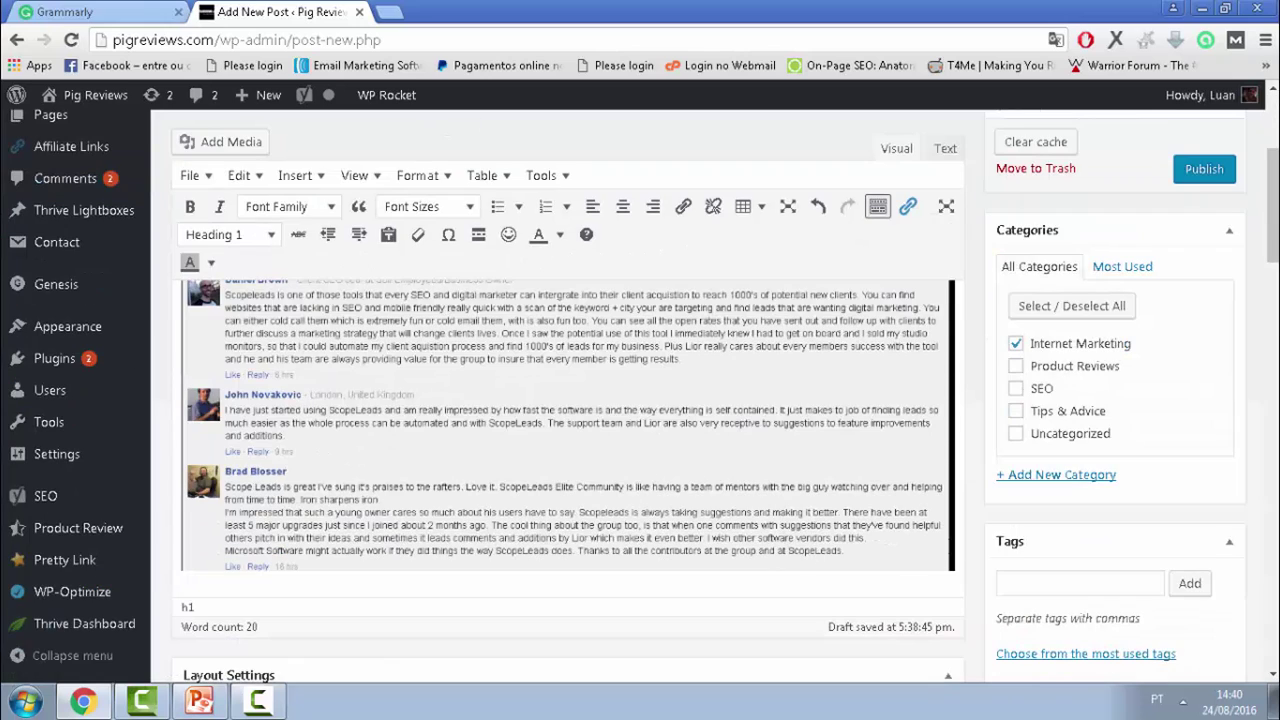
left_click(956, 545)
scroll(720, 530, "down", 1)
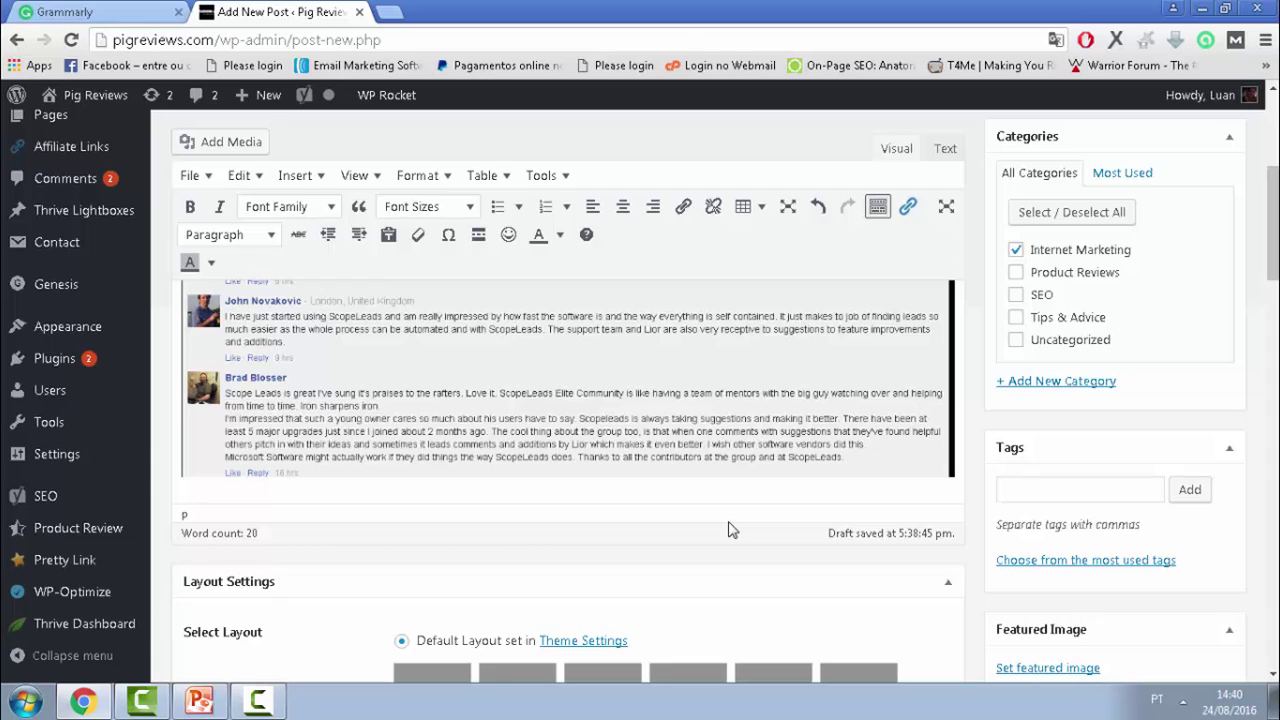
key("Return")
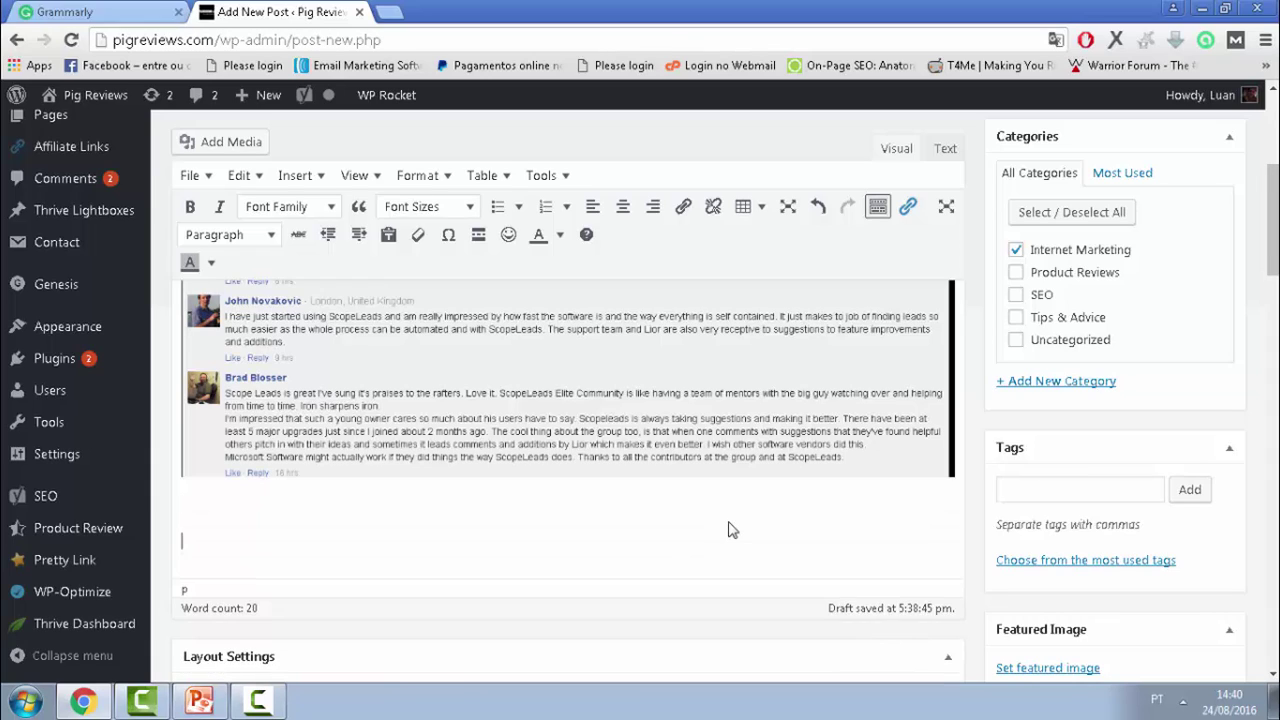
type("How To ")
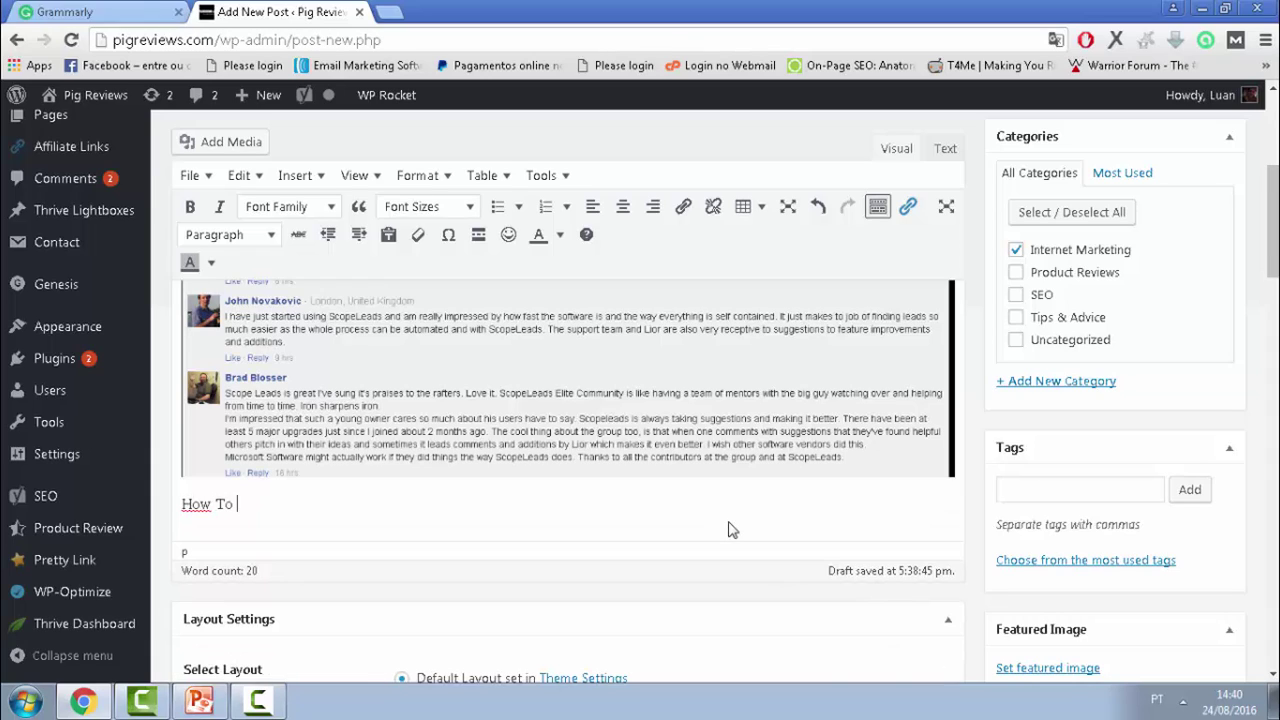
type("Use My SEO Services")
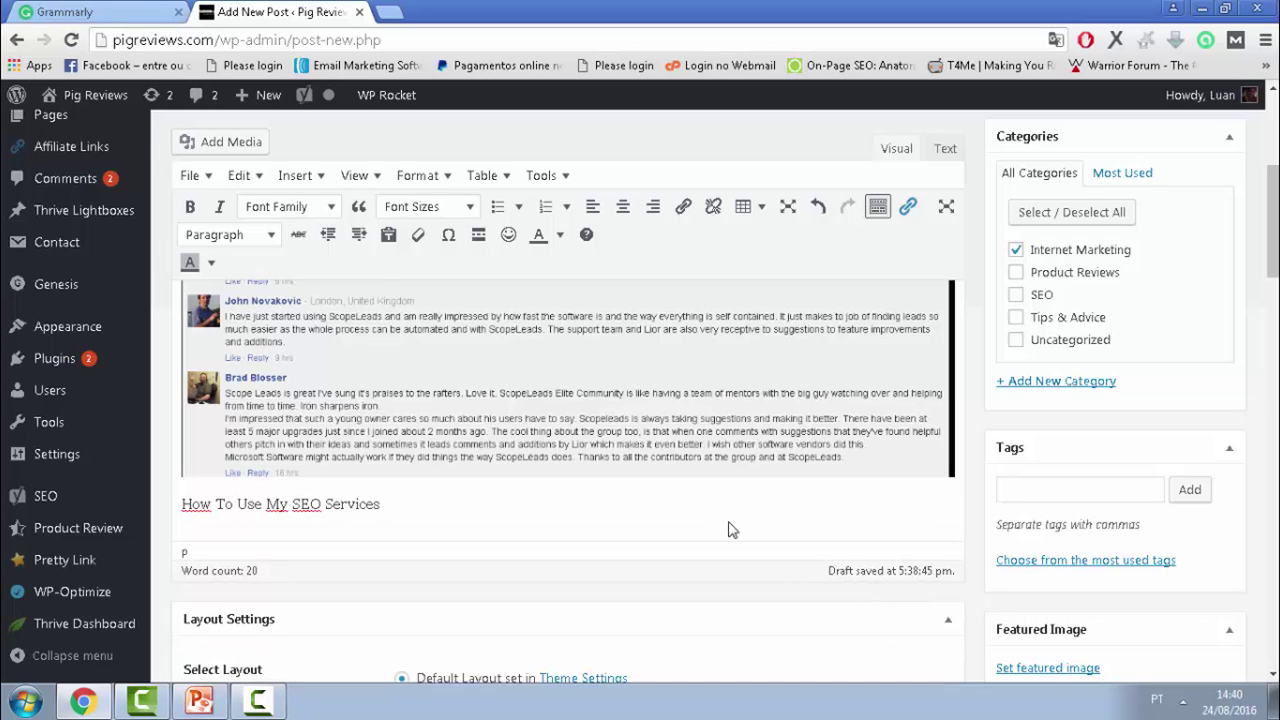
key("BackSpace")
type(":")
Step: Format the "How To Use My SEO Service:" line as Heading 2
scroll(480, 468, "up", 5)
left_click(383, 362)
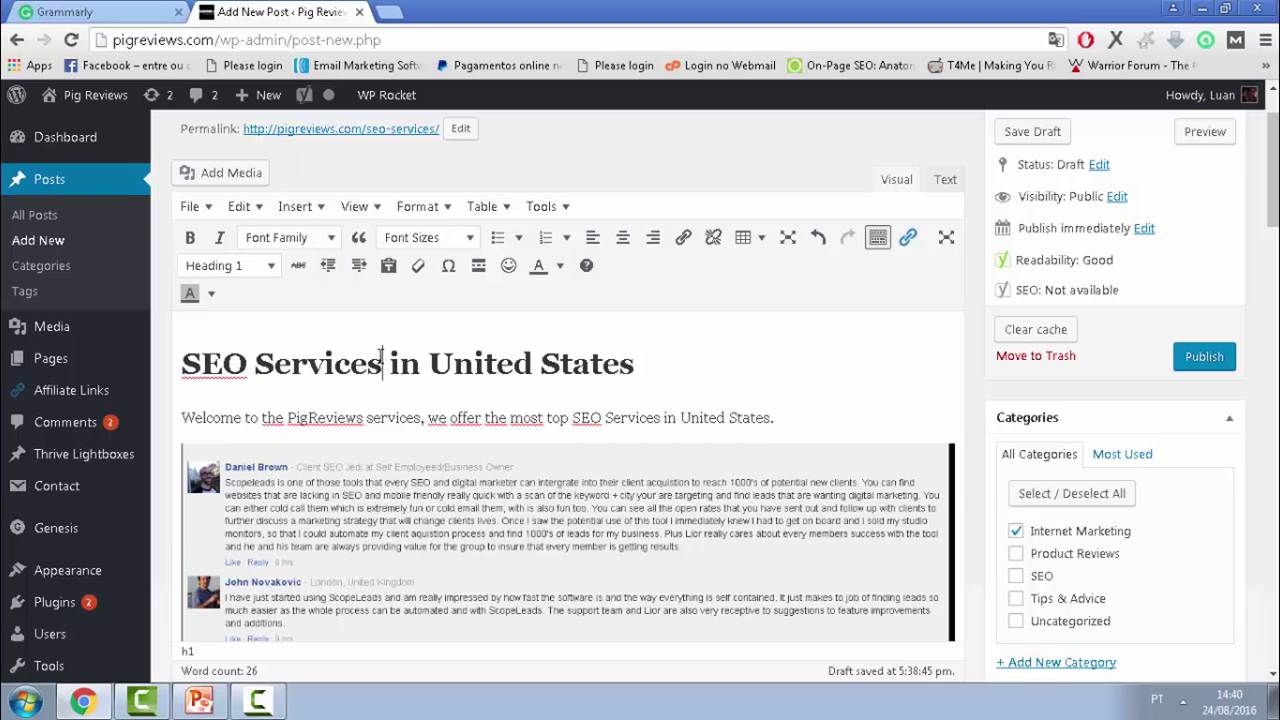
scroll(392, 388, "down", 4)
left_click_drag(405, 412, 162, 405)
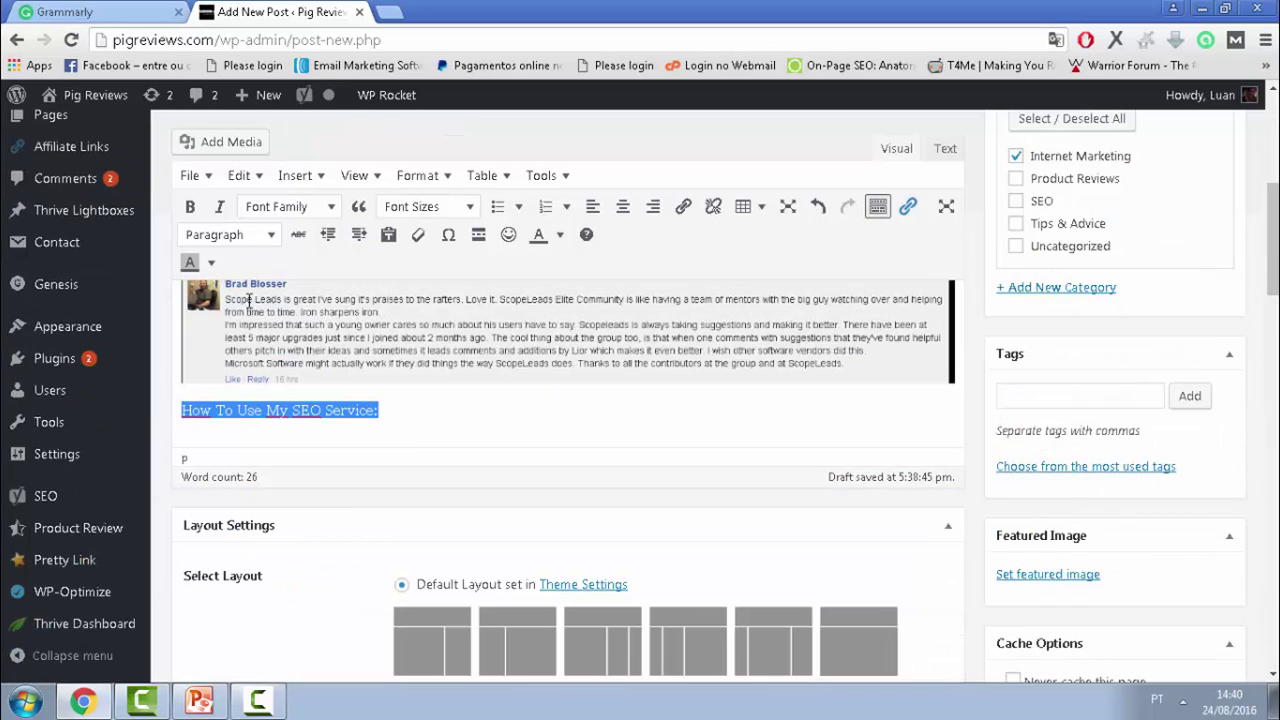
left_click(228, 234)
left_click(271, 351)
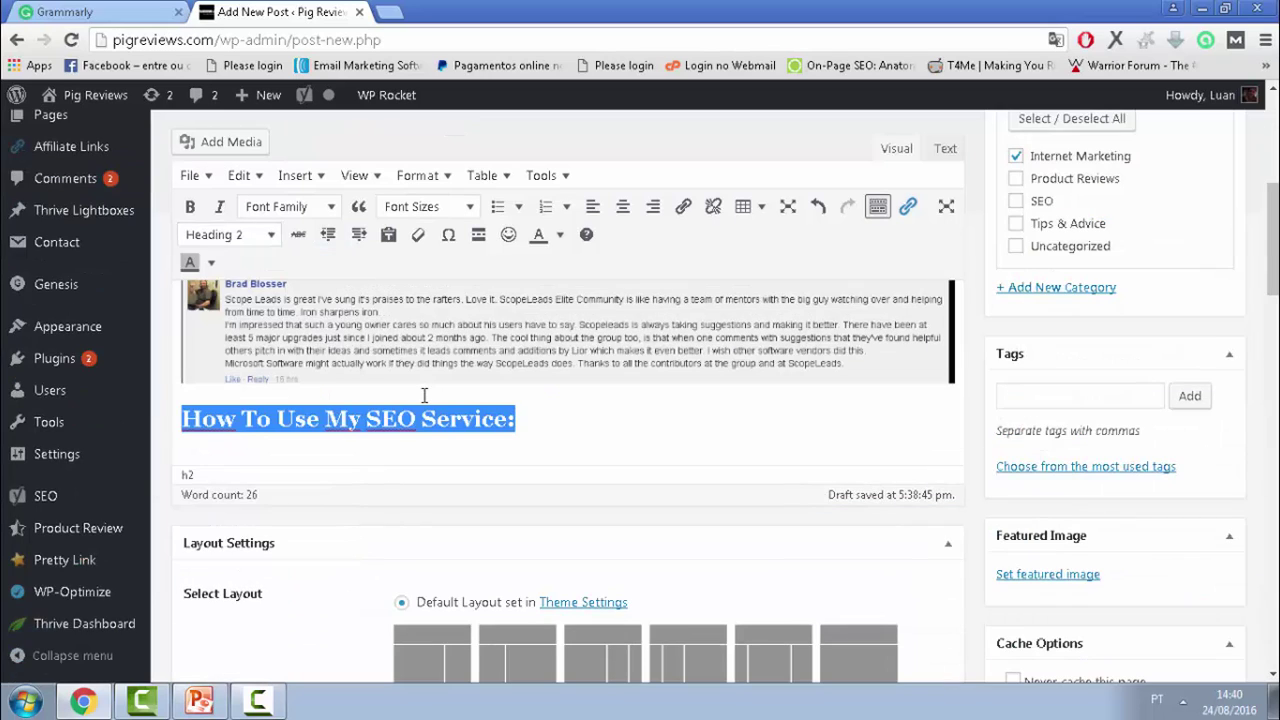
left_click(424, 395)
left_click(200, 234)
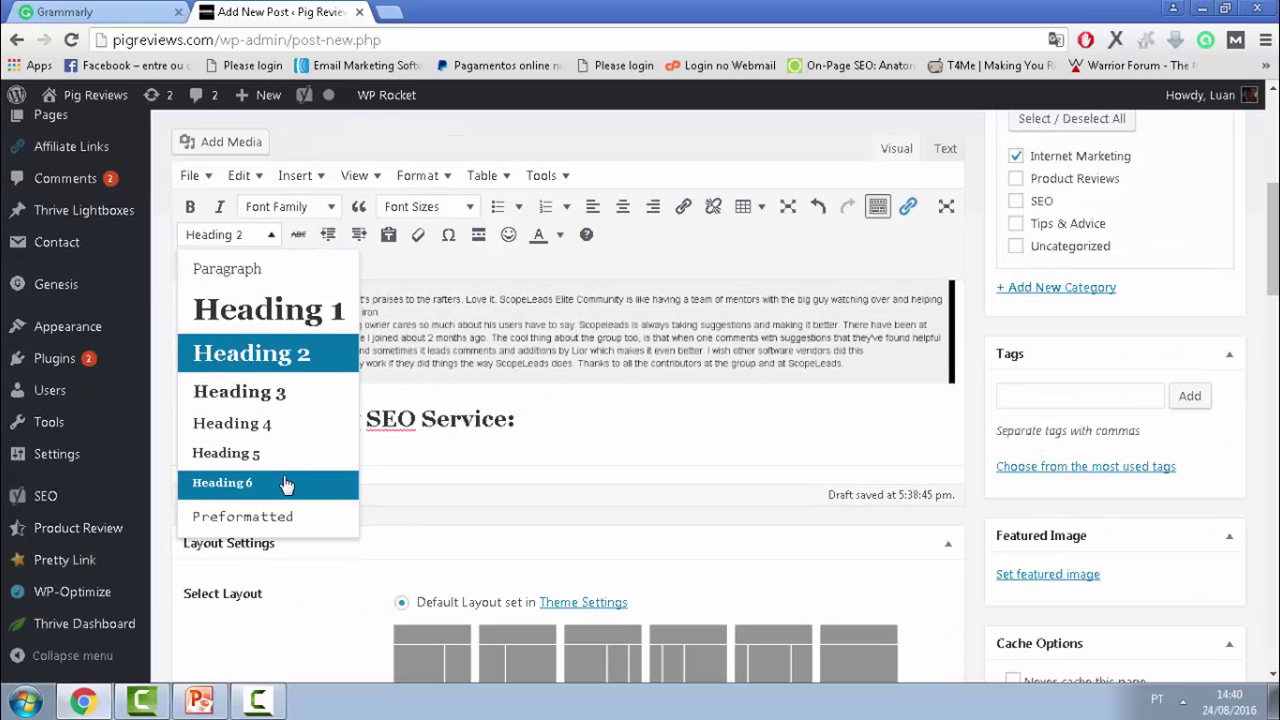
left_click(498, 419)
scroll(537, 470, "up", 2)
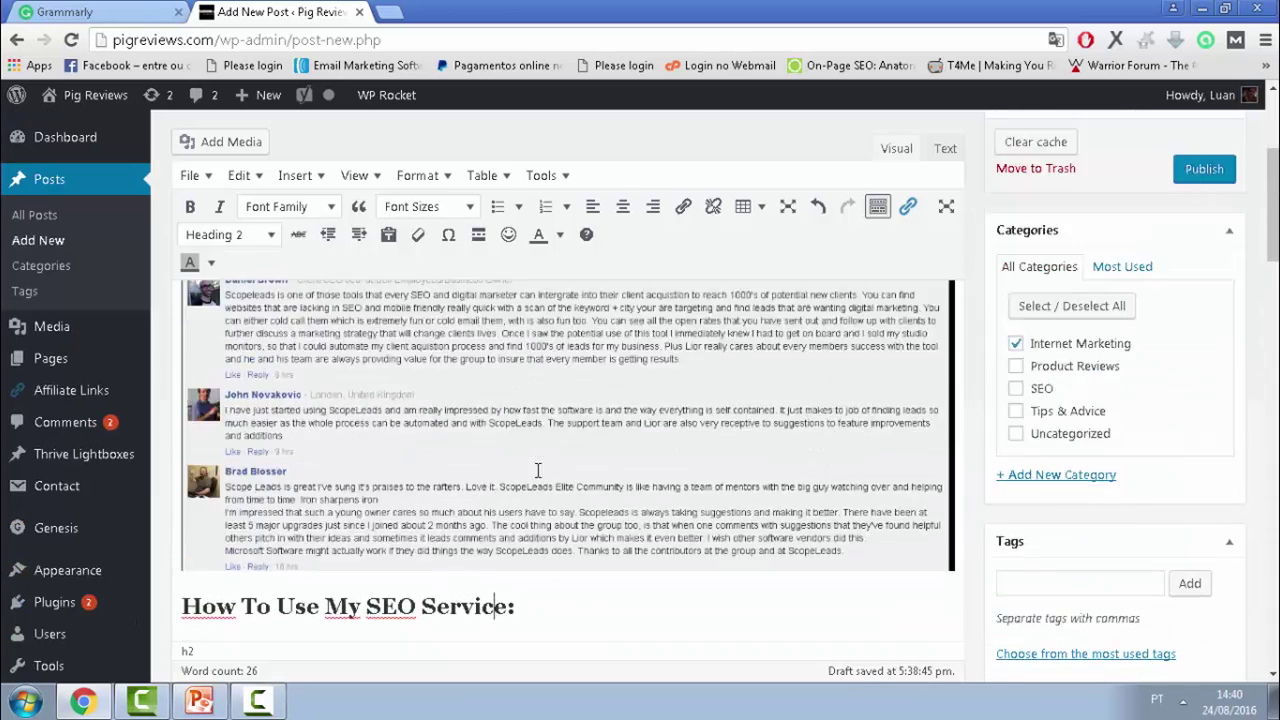
scroll(537, 470, "up", 2)
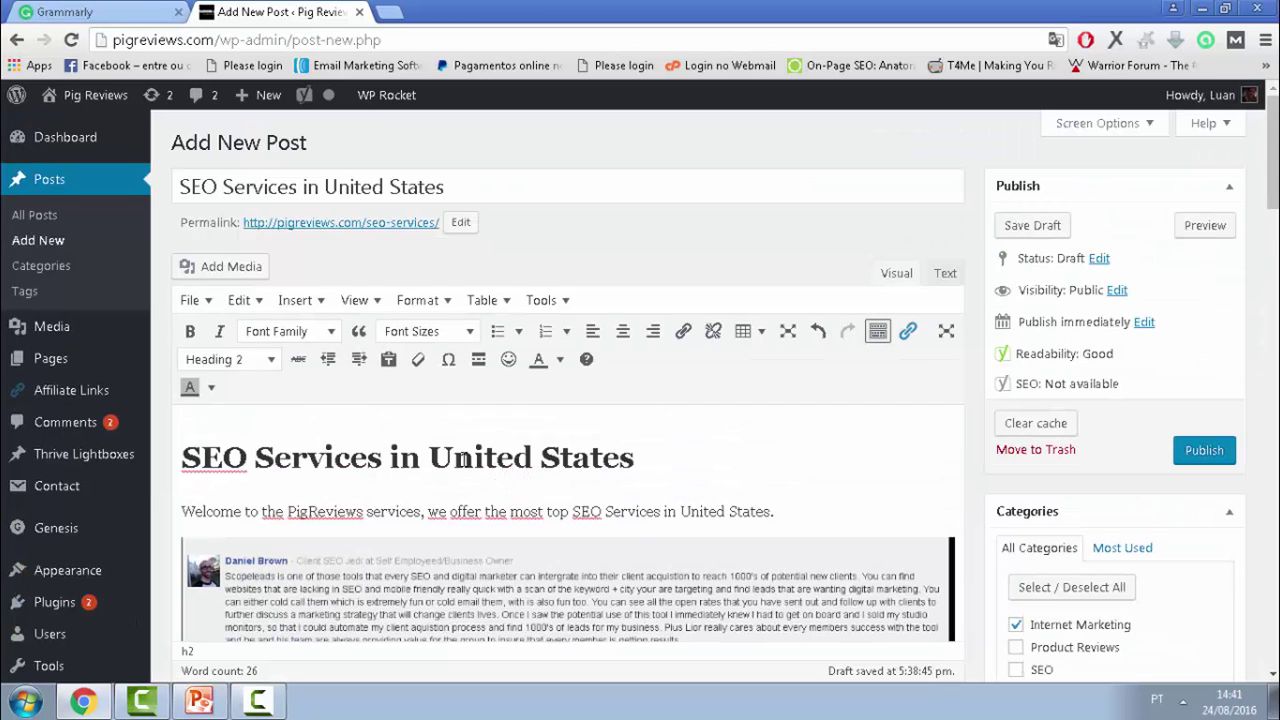
scroll(465, 462, "down", 5)
scroll(462, 457, "down", 2)
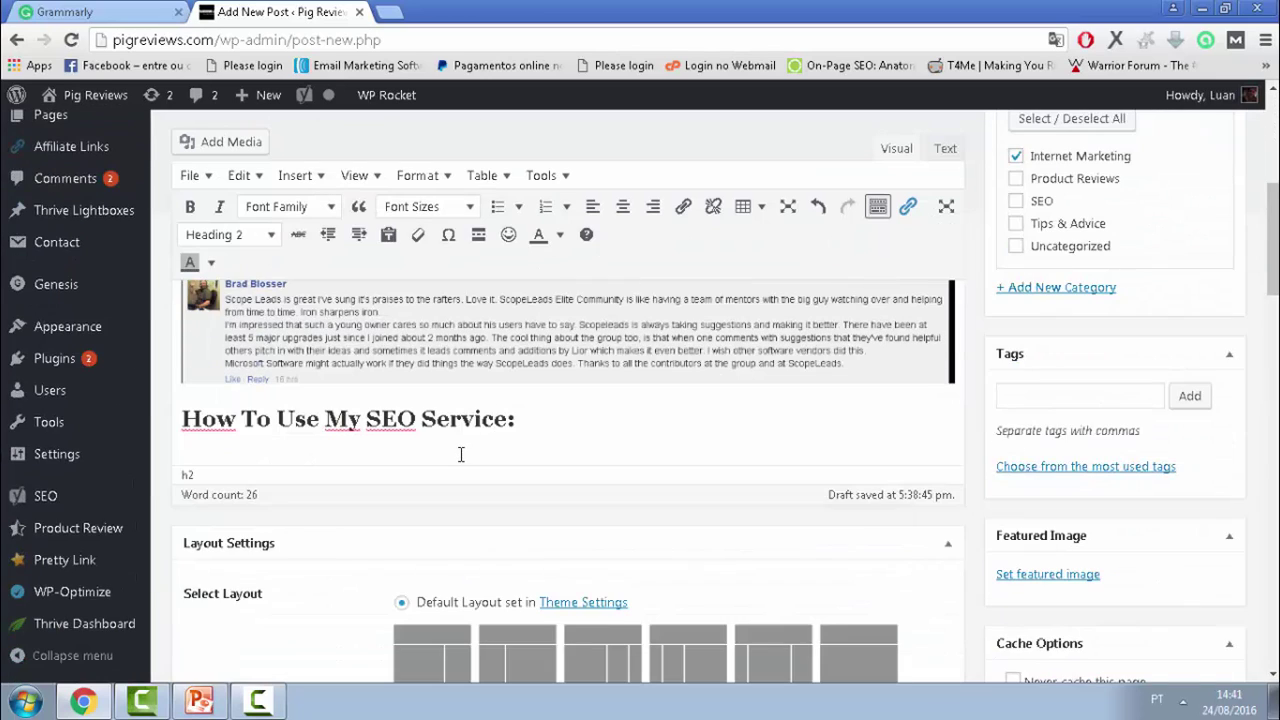
Step: Change the heading below the image to "How To Use My SEO Services:"
left_click(523, 421)
scroll(533, 437, "up", 10)
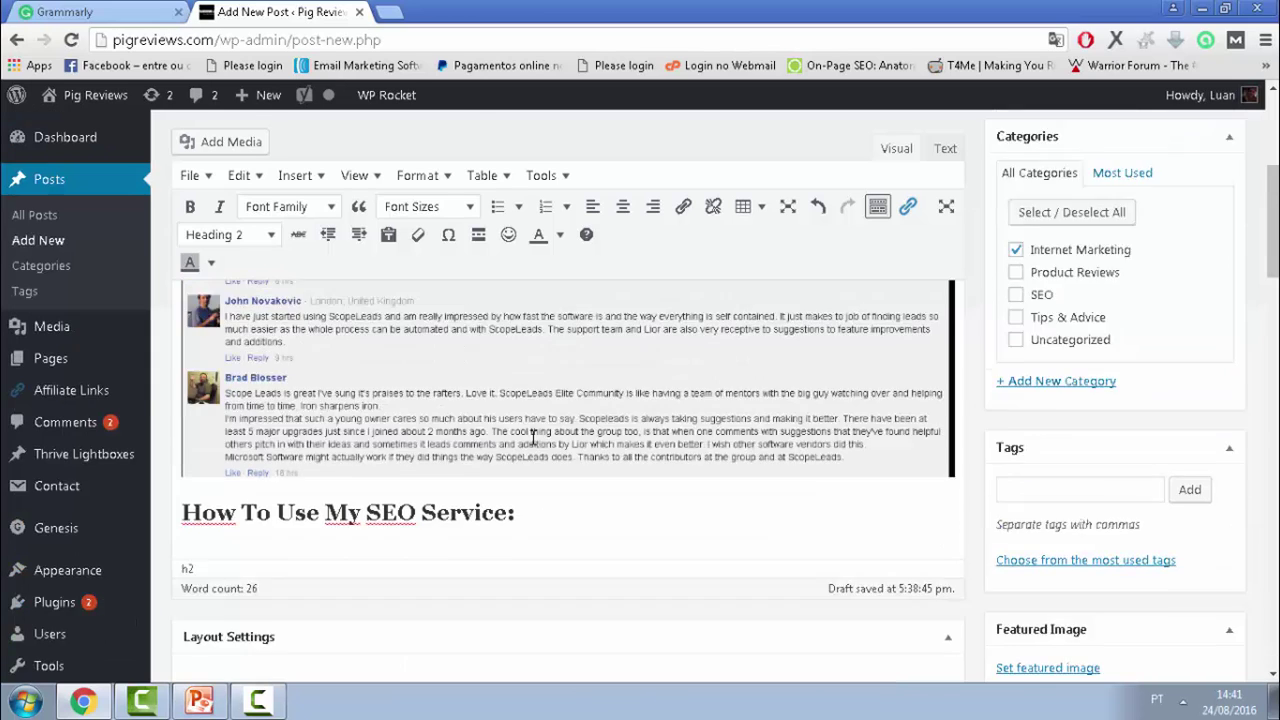
scroll(540, 455, "down", 5)
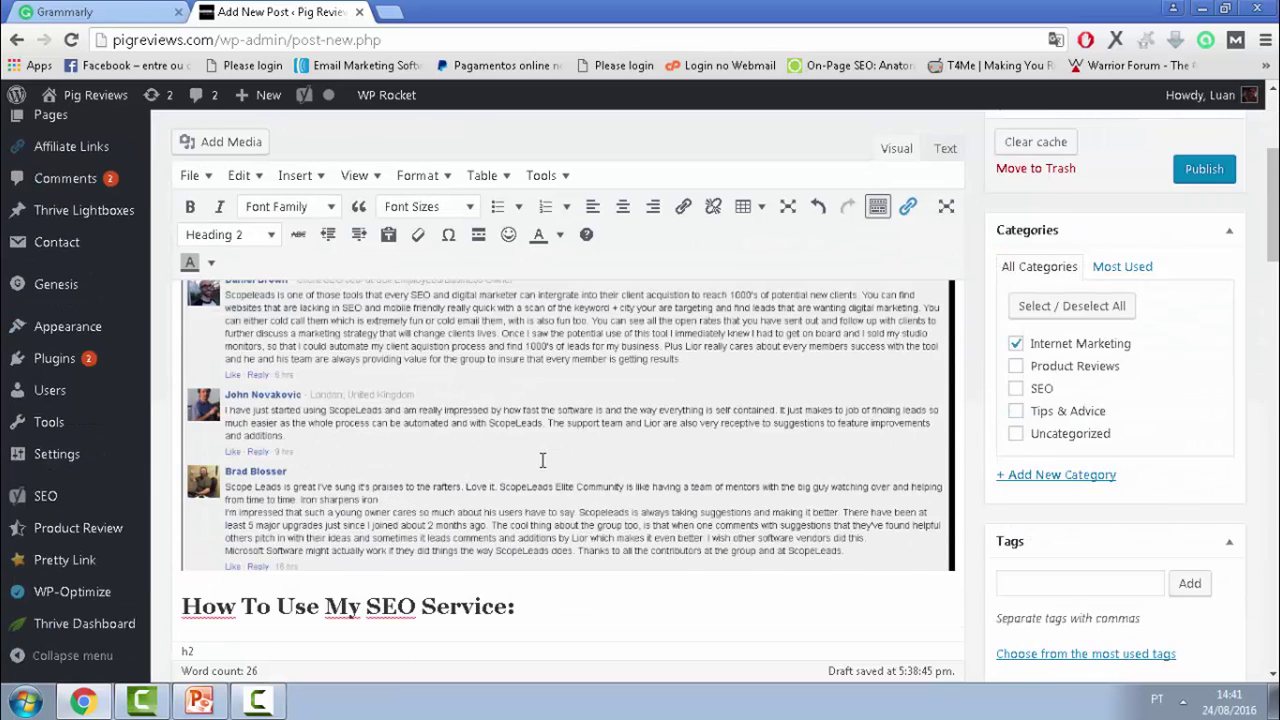
scroll(550, 460, "down", 1)
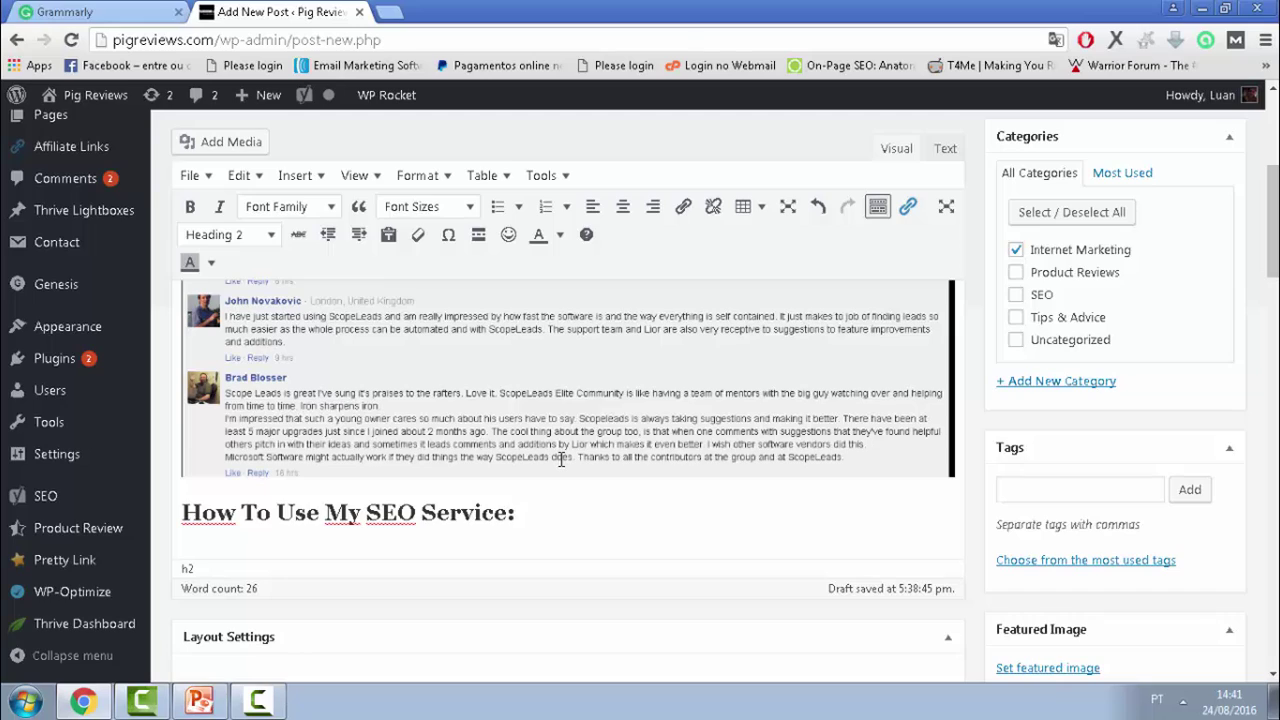
scroll(561, 459, "up", 4)
scroll(514, 523, "down", 4)
scroll(603, 523, "up", 4)
scroll(615, 518, "down", 5)
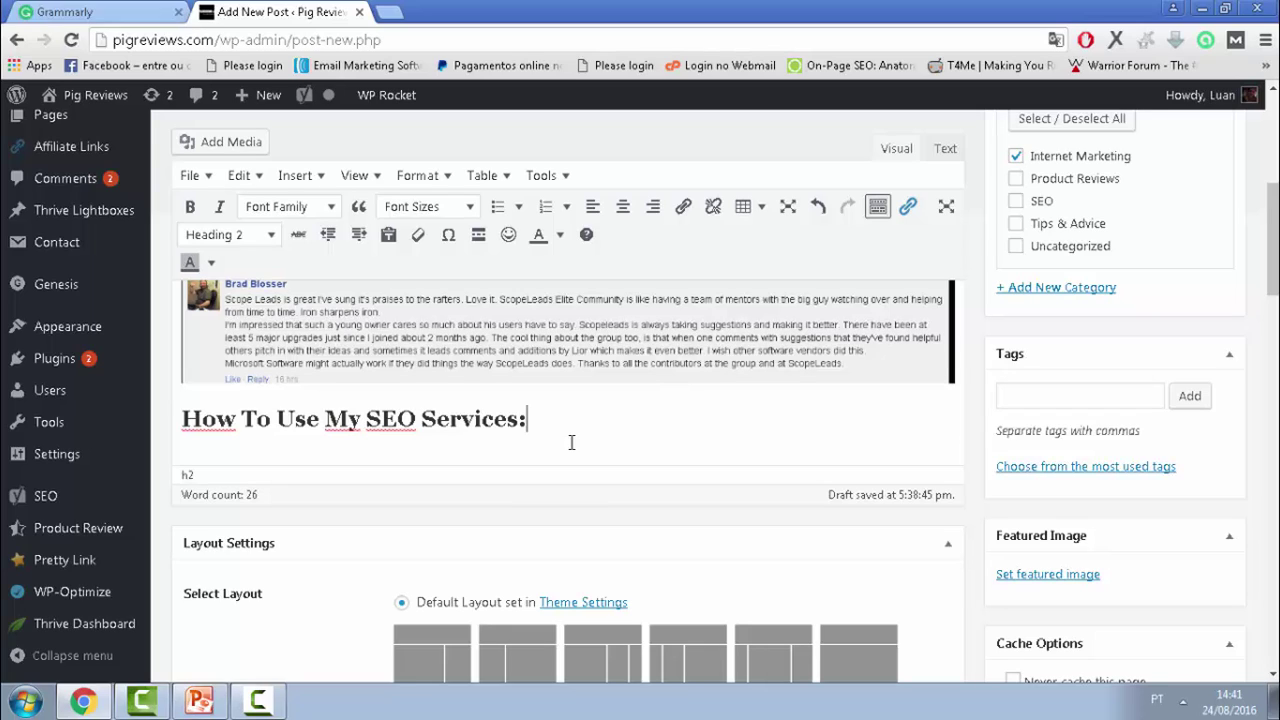
Step: Add the tags "seo services", "seo" and "seo service" to the post
left_click(1058, 392)
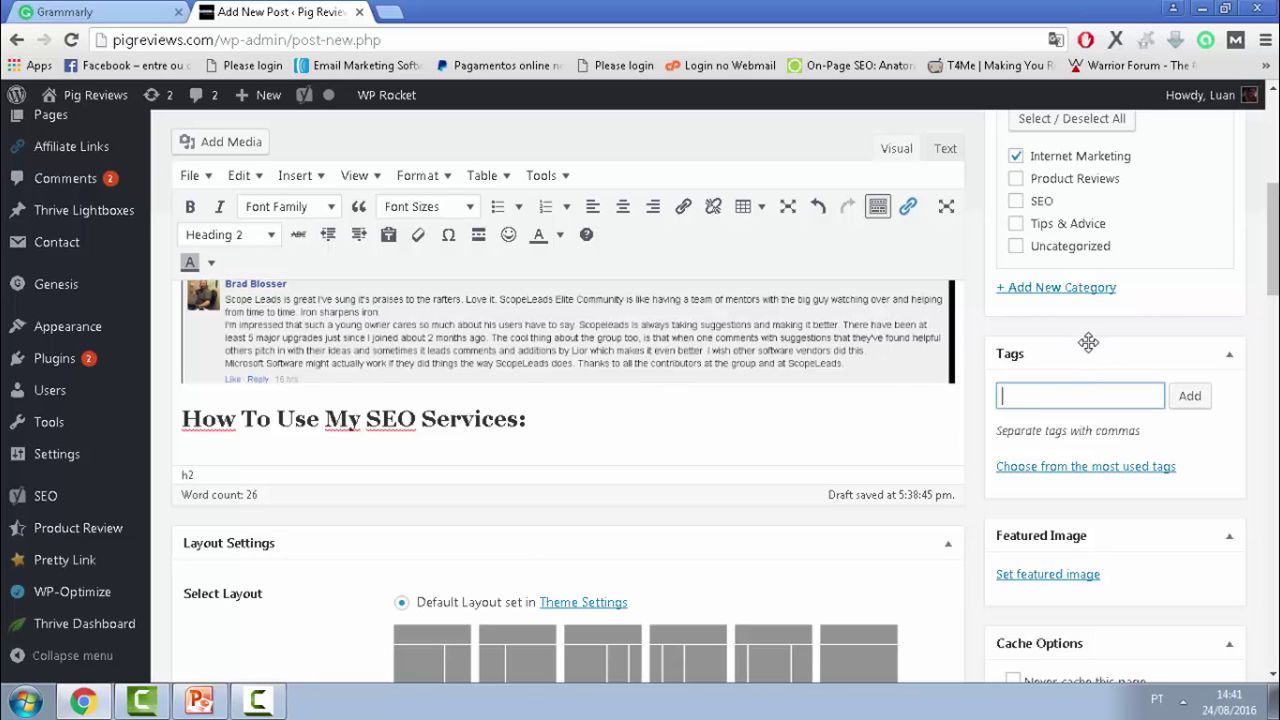
type("seo services, seo, seo ")
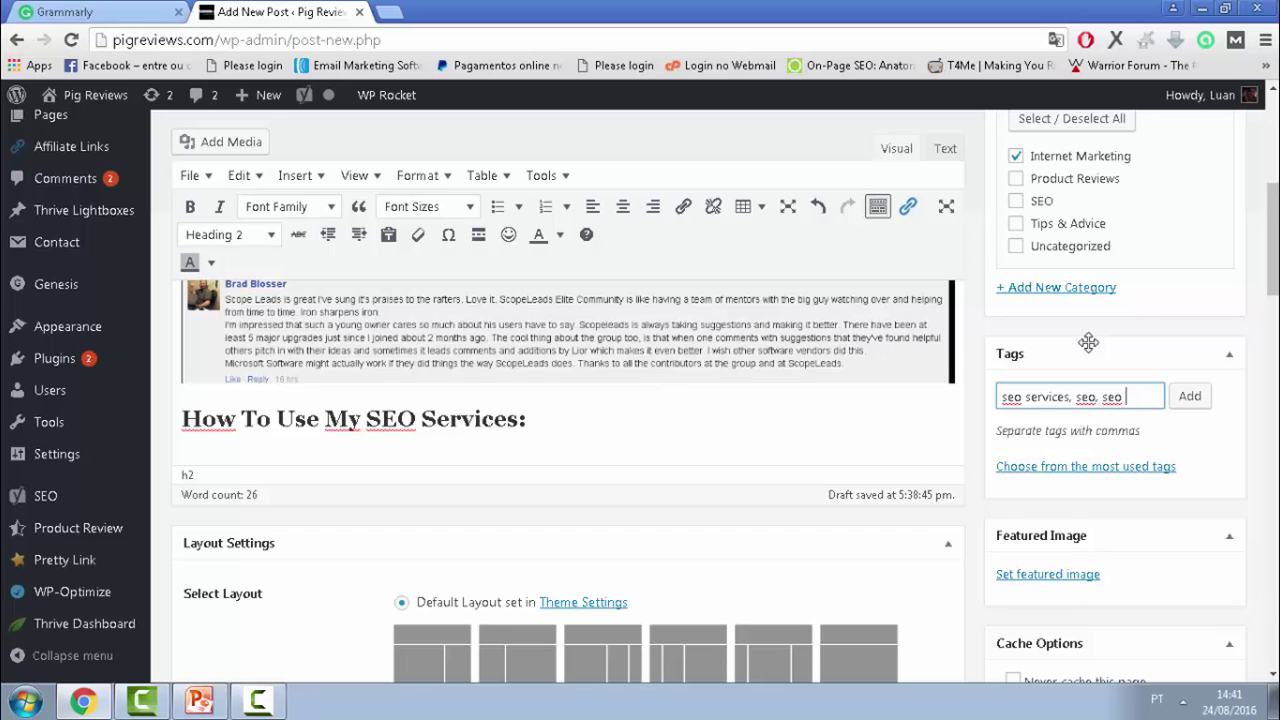
type("service")
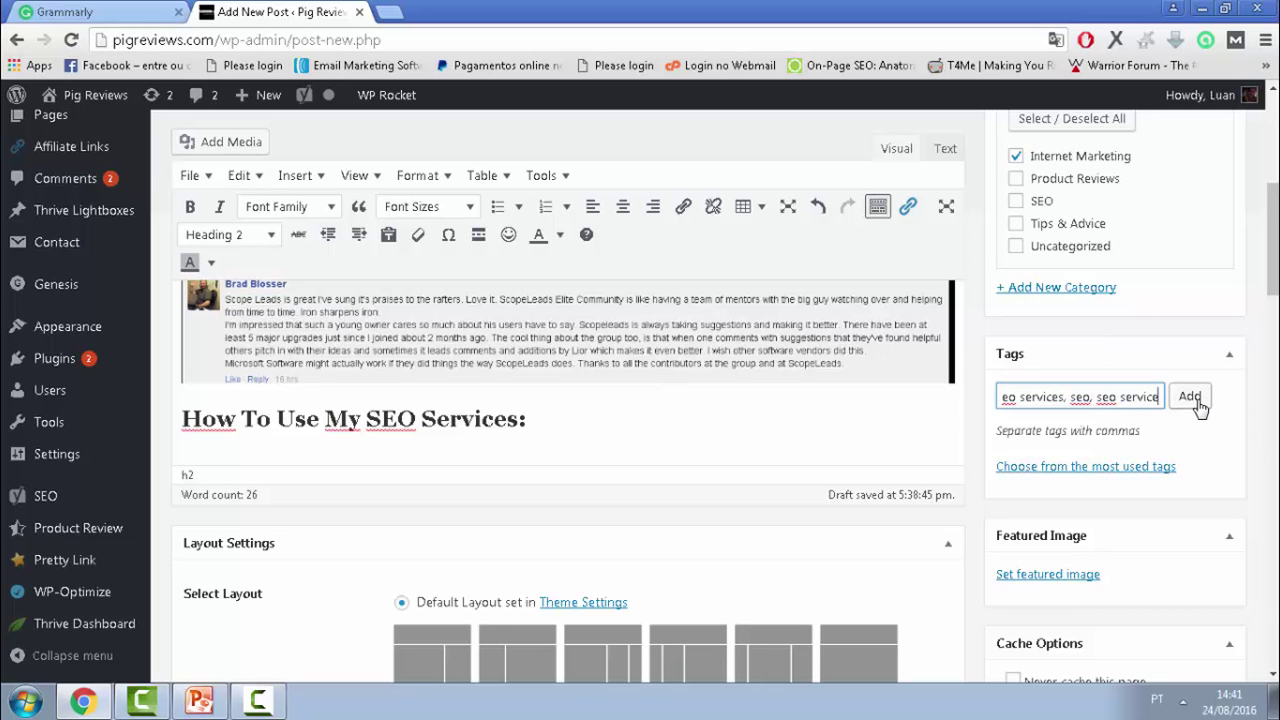
left_click(1196, 398)
Step: Set the Yoast SEO meta description to "SEO Services In United States - We Offer the best SEO Services out there."
scroll(928, 428, "down", 3)
scroll(915, 422, "down", 3)
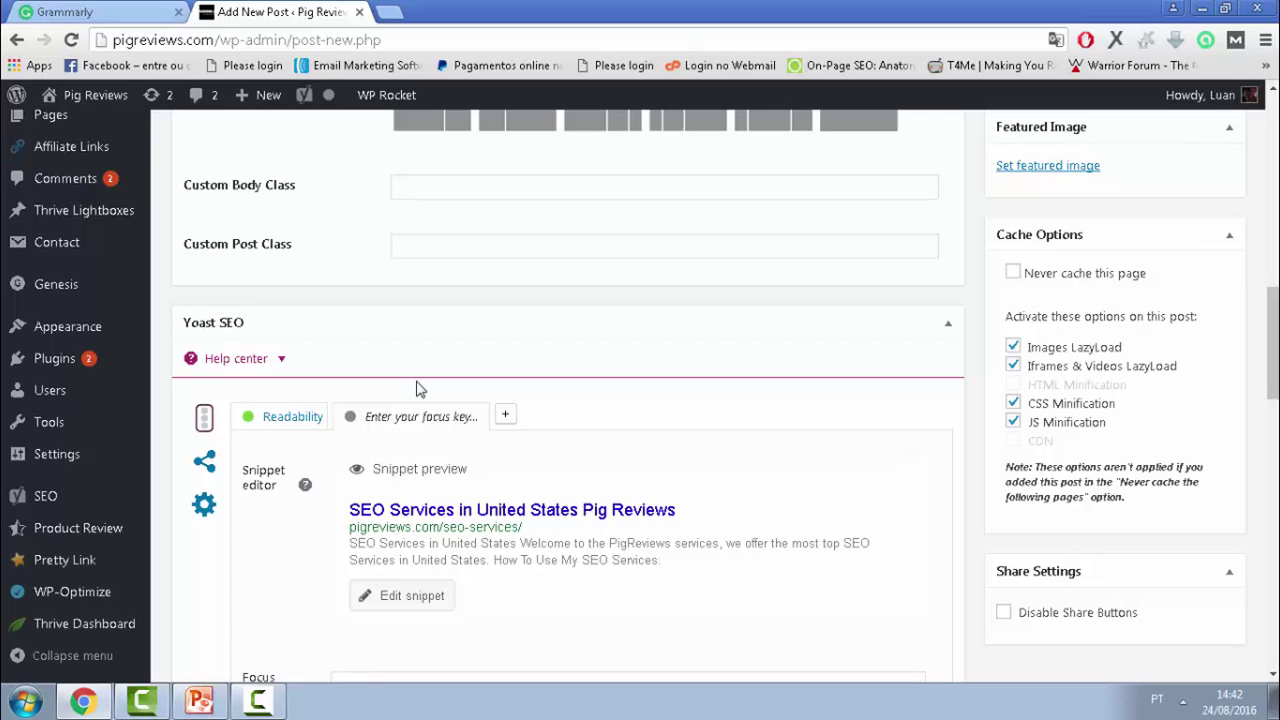
scroll(418, 388, "down", 2)
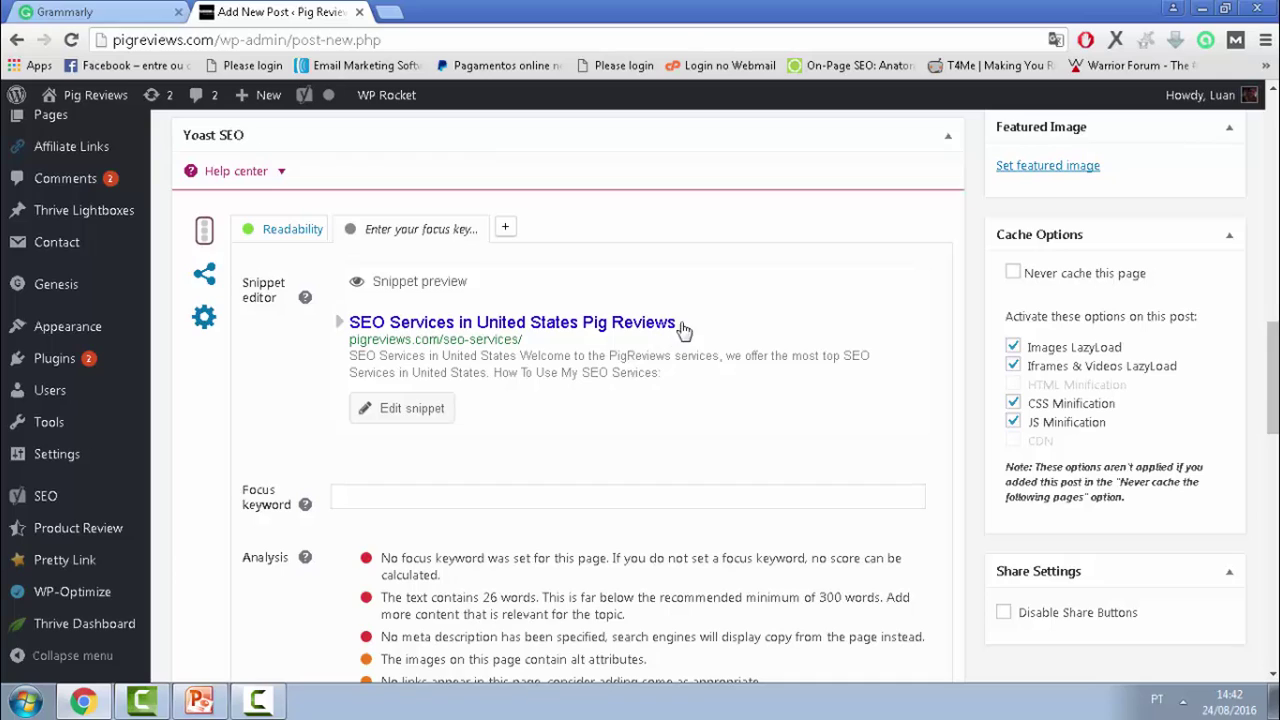
left_click(457, 372)
scroll(471, 517, "down", 1)
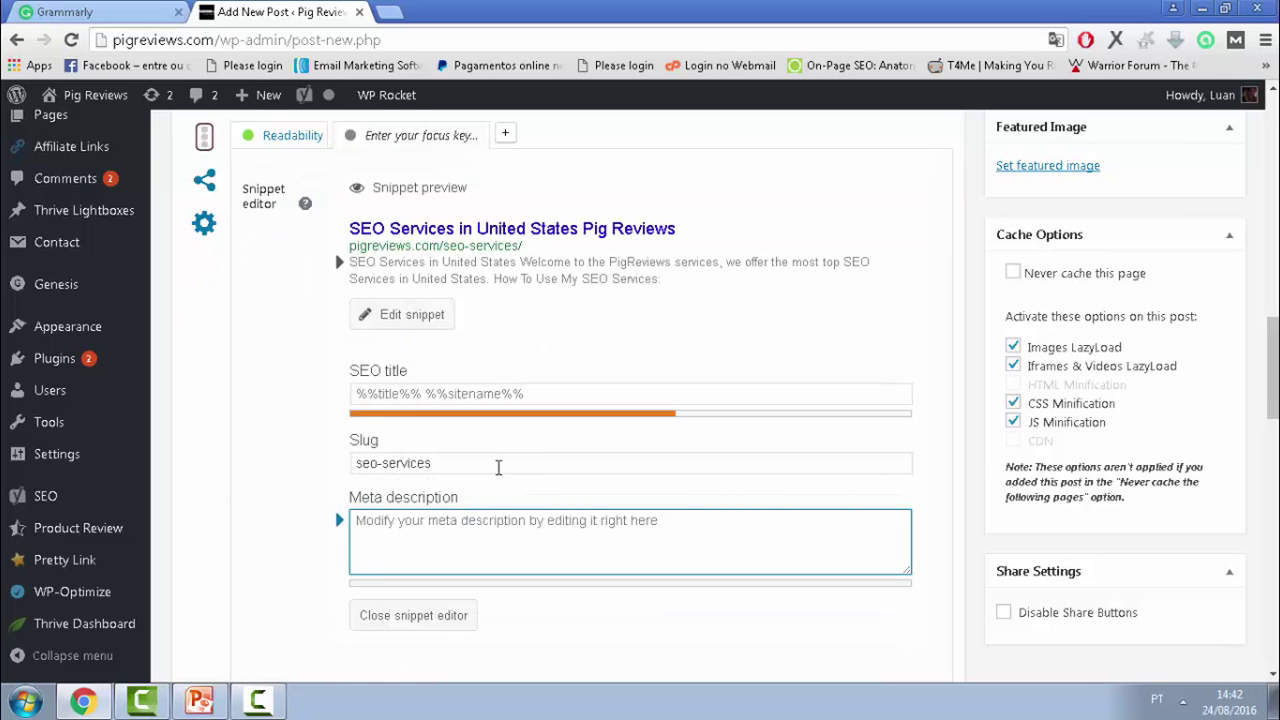
type("SEO Servi")
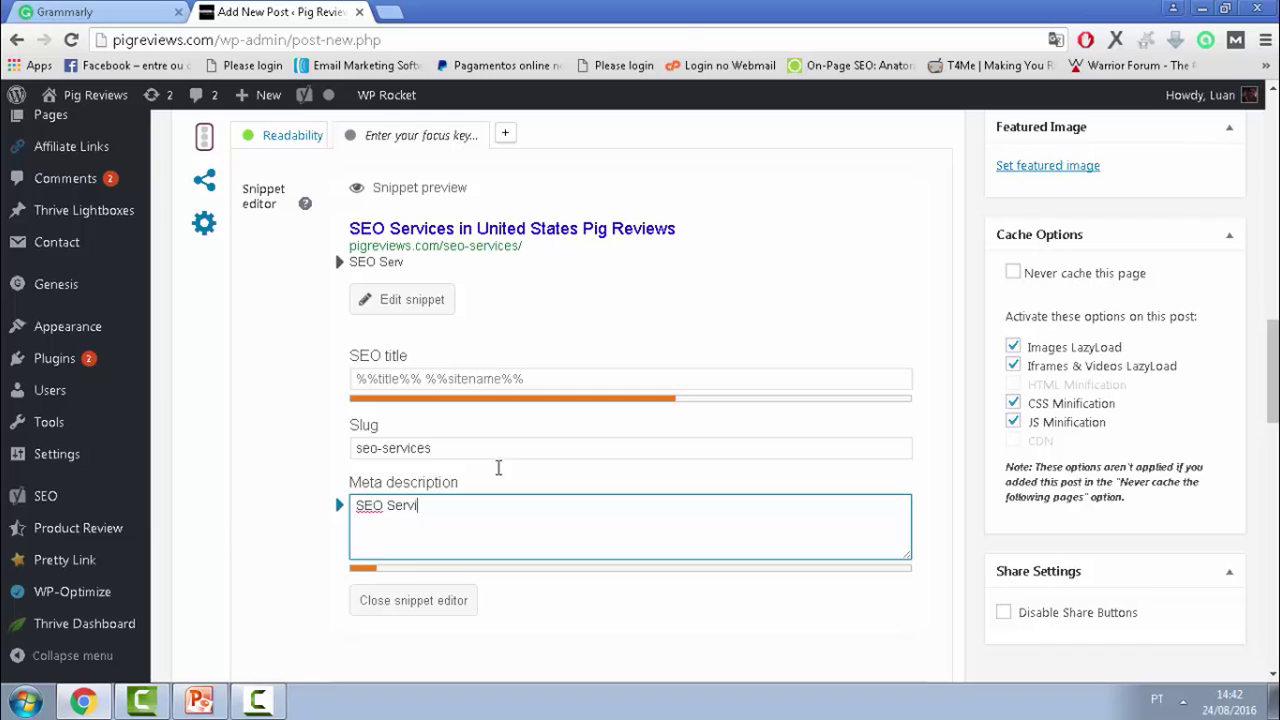
type("ces In United S")
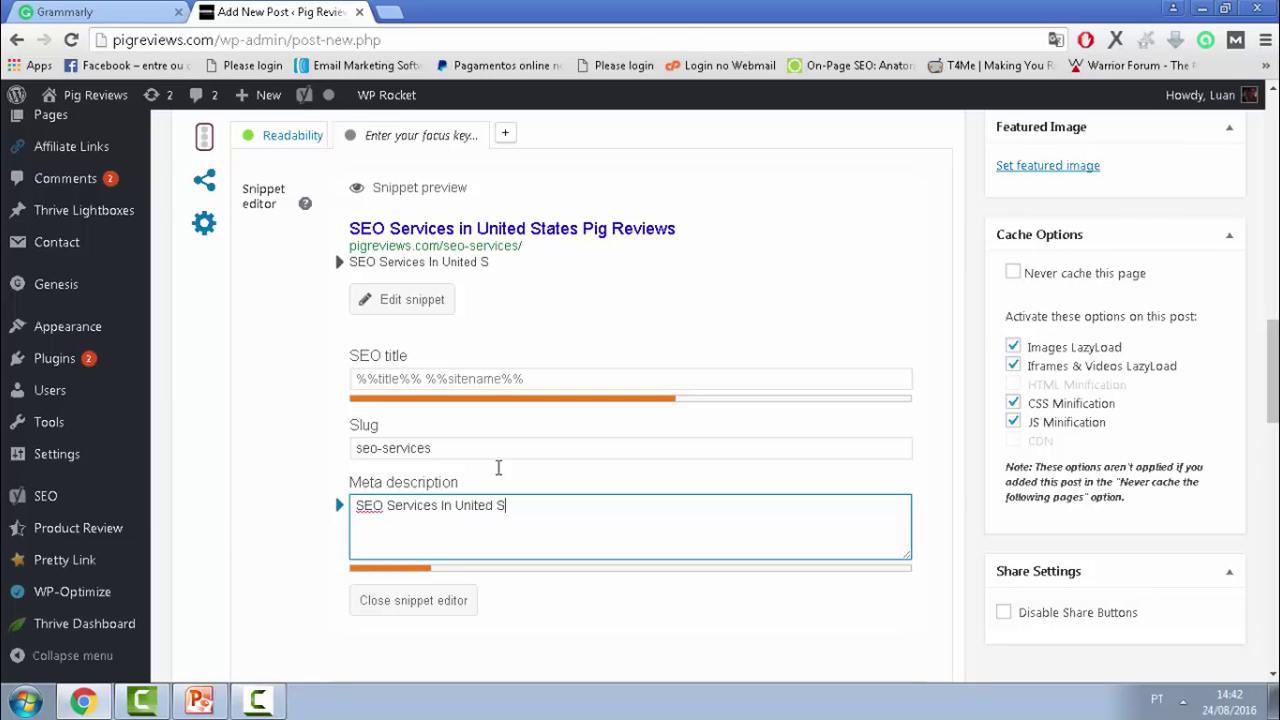
type("tates - We O")
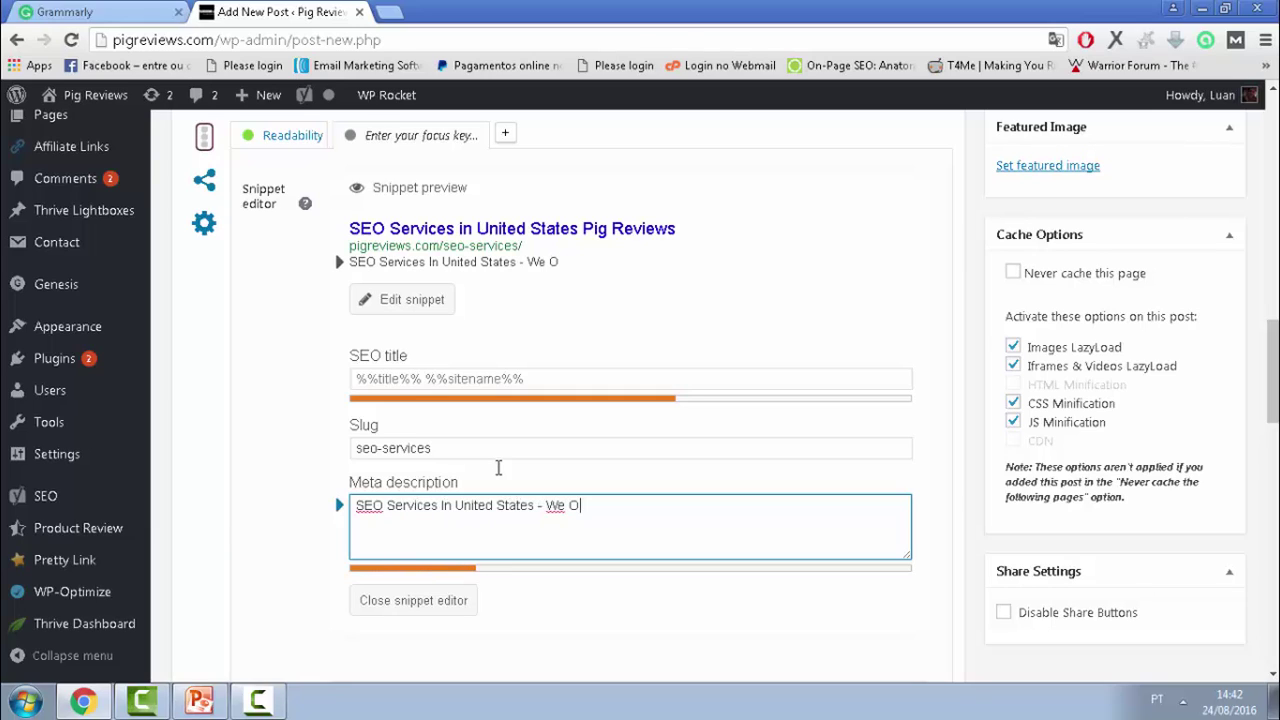
type("ffer the bes")
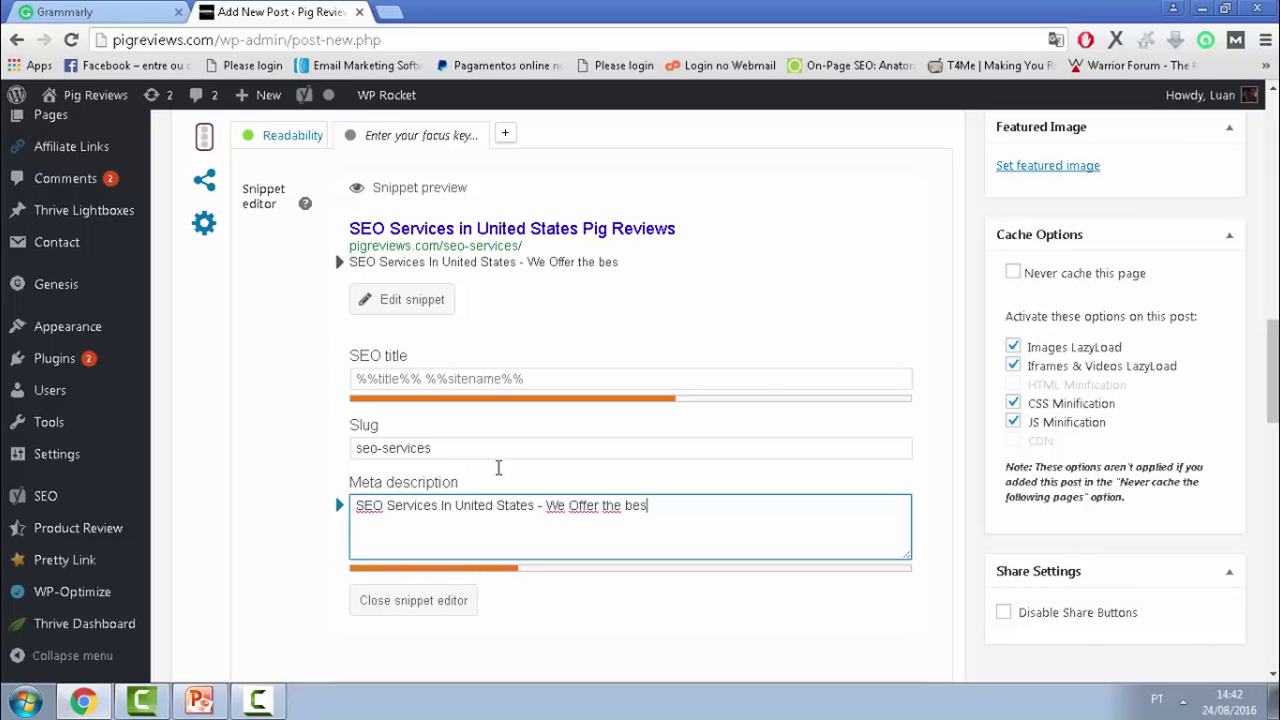
type("t SEO Servi")
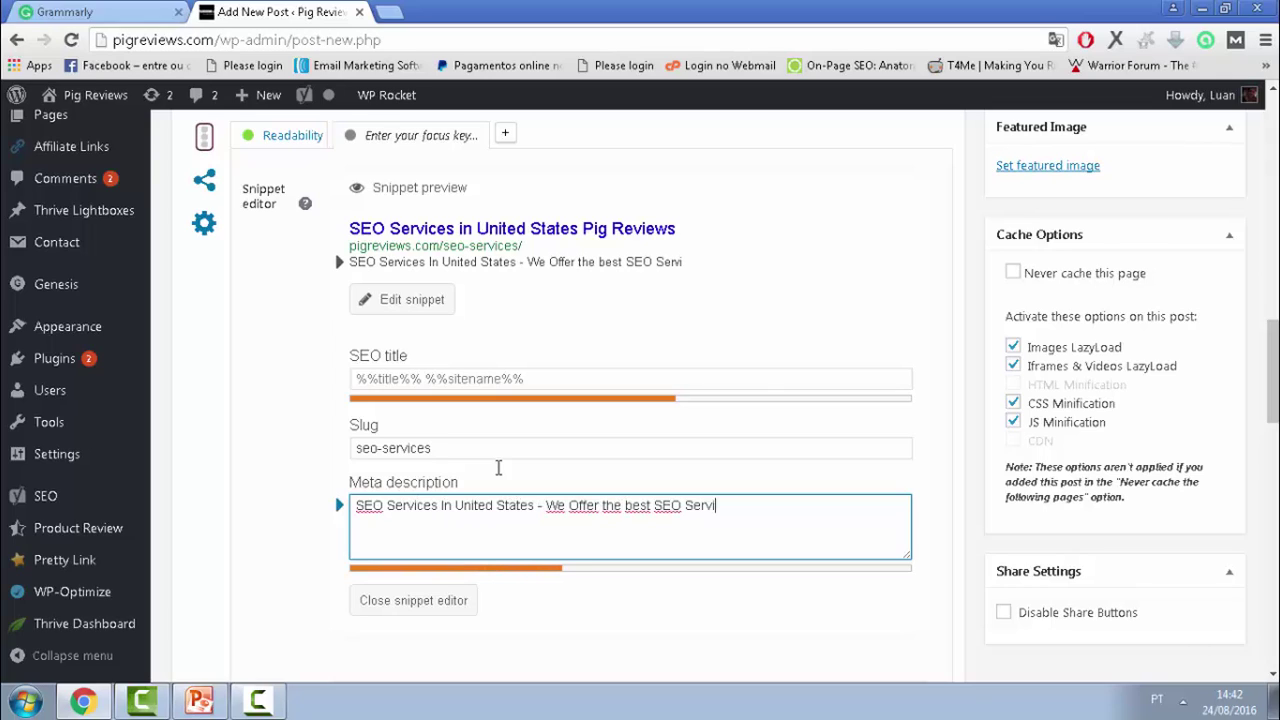
type("ces out there.")
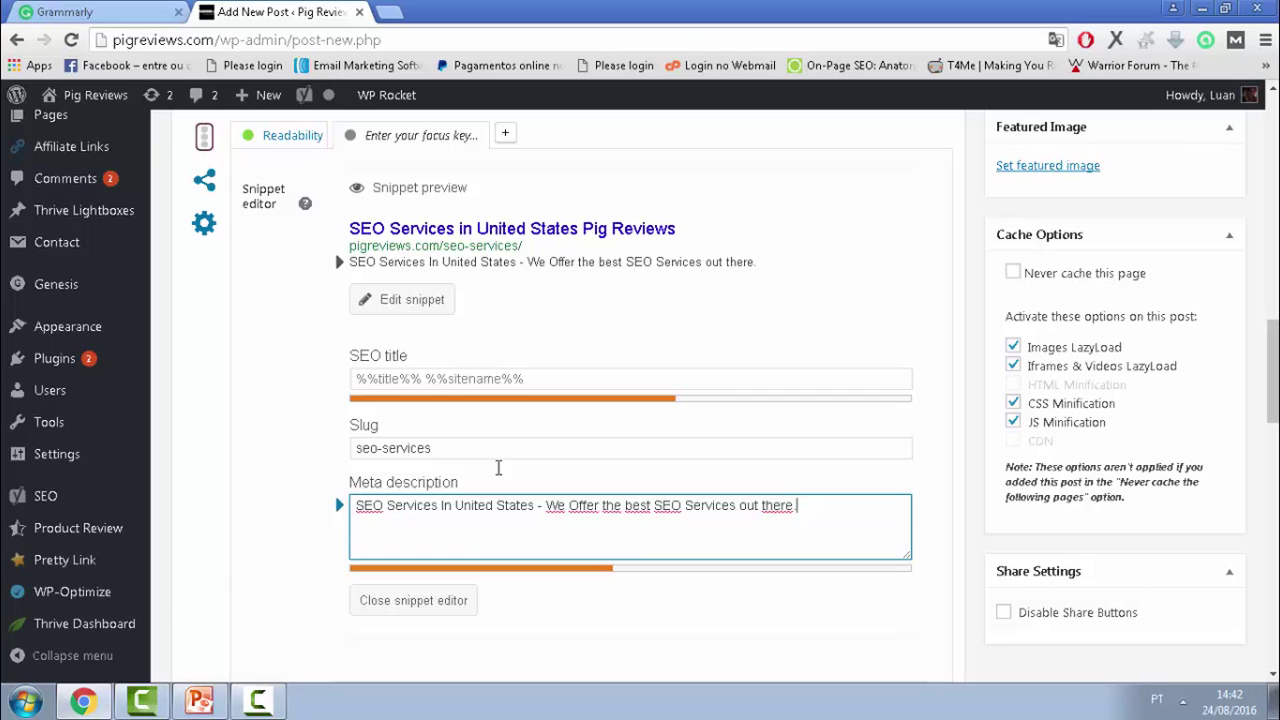
Step: Review the post from title to Yoast section, examining the snippet preview, SEO analysis, headings, image, category and tags
scroll(457, 366, "up", 1)
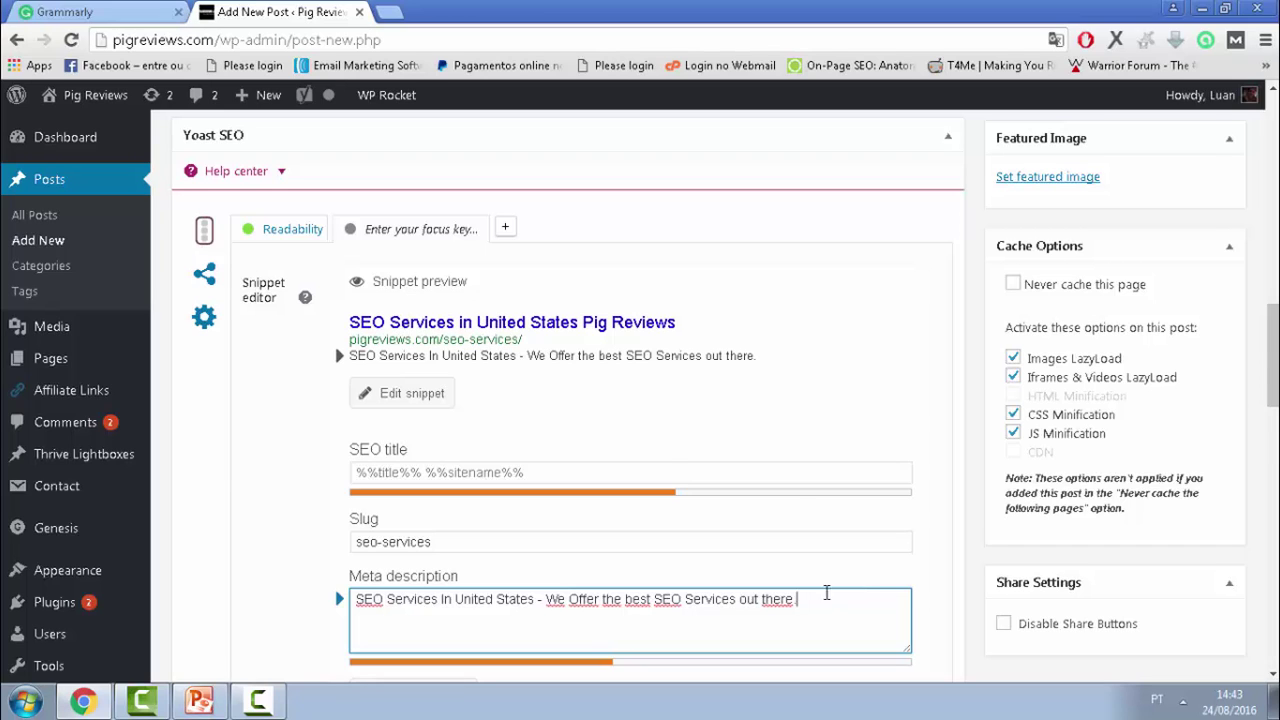
scroll(820, 586, "down", 4)
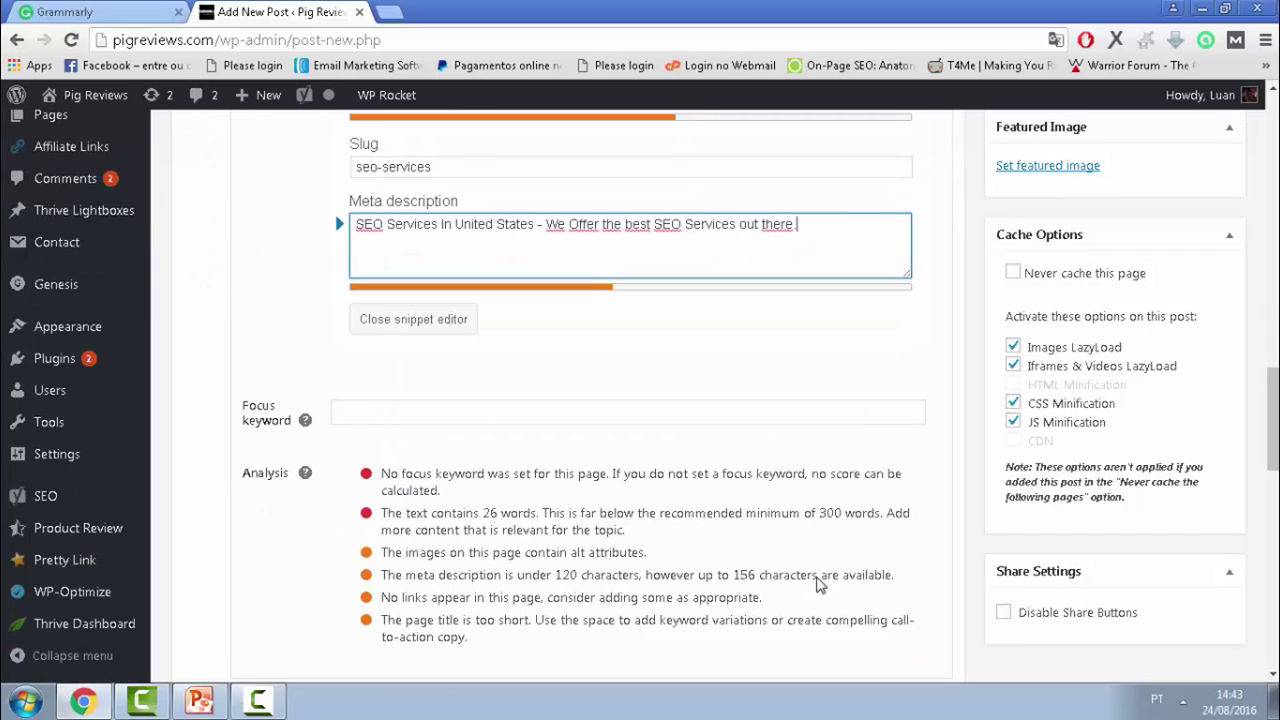
scroll(817, 585, "down", 6)
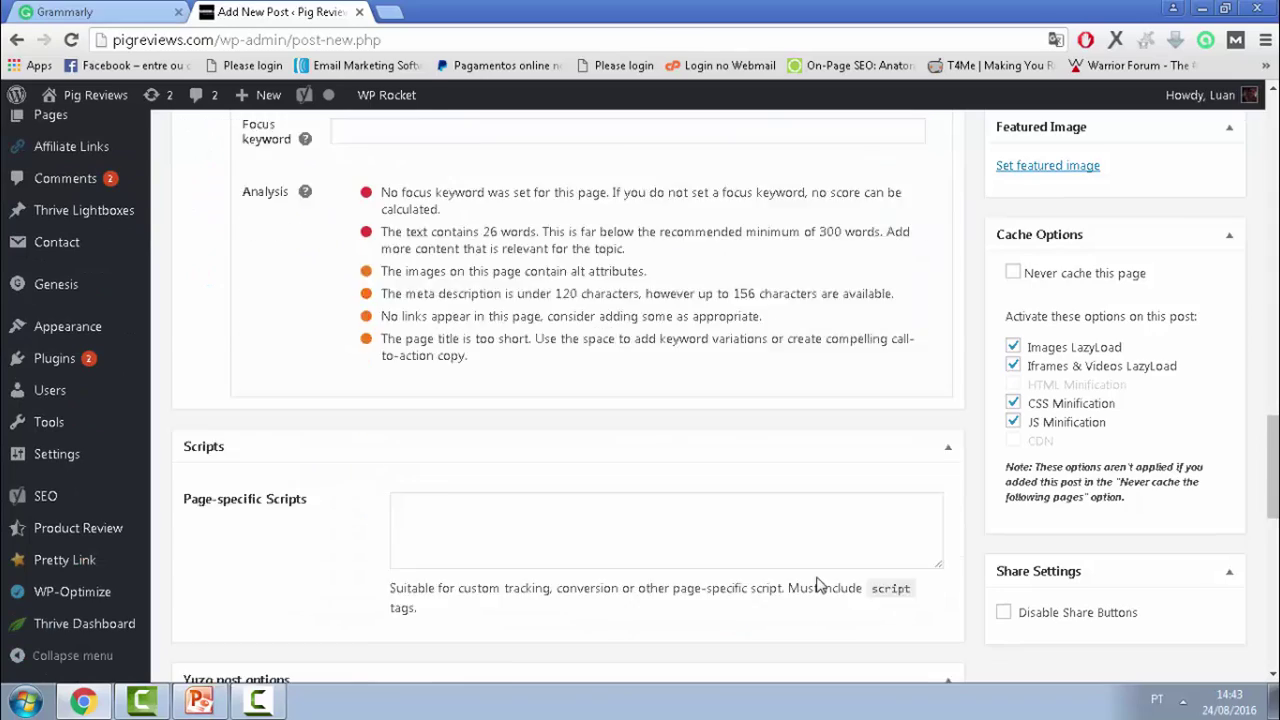
scroll(817, 577, "up", 4)
scroll(817, 577, "up", 15)
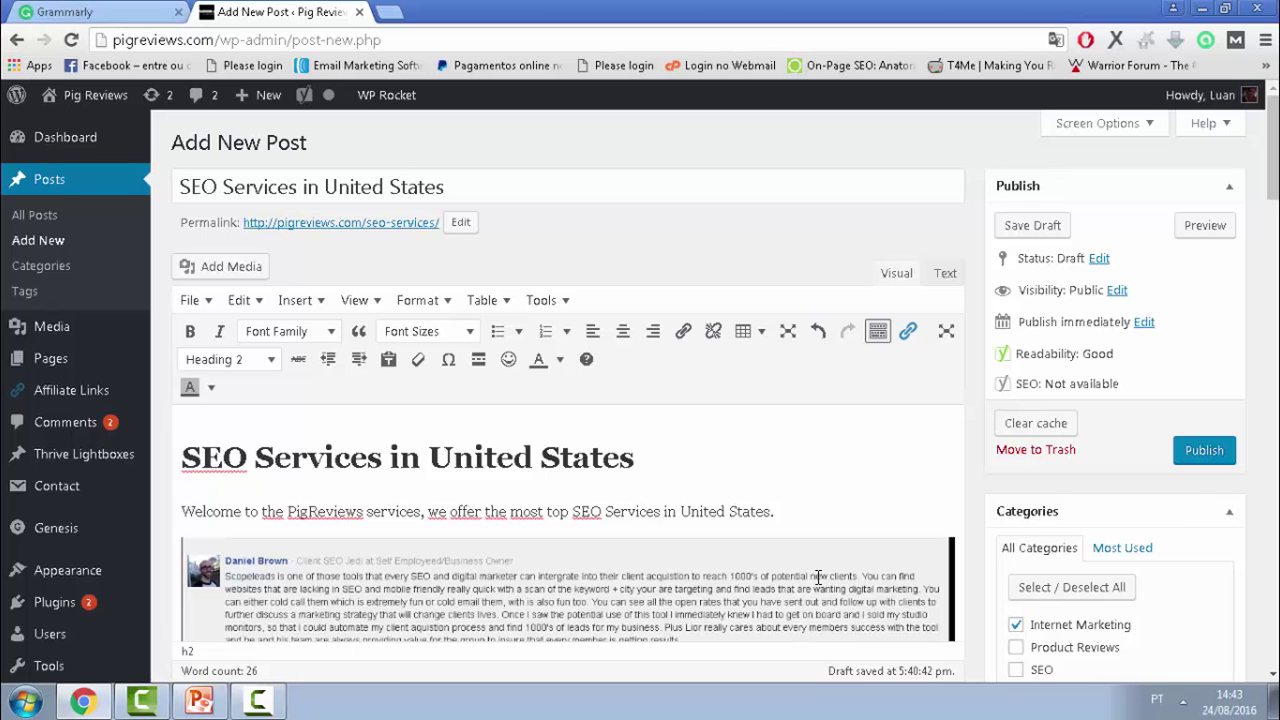
scroll(580, 525, "down", 6)
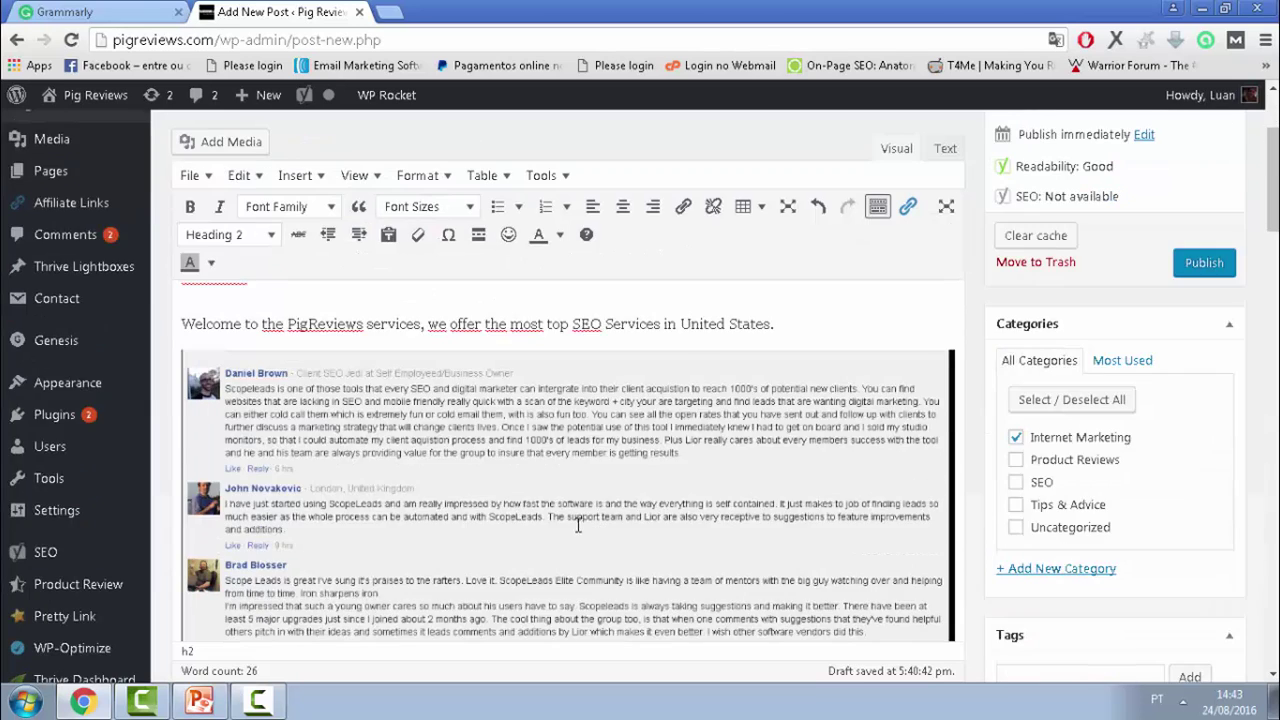
scroll(548, 518, "down", 2)
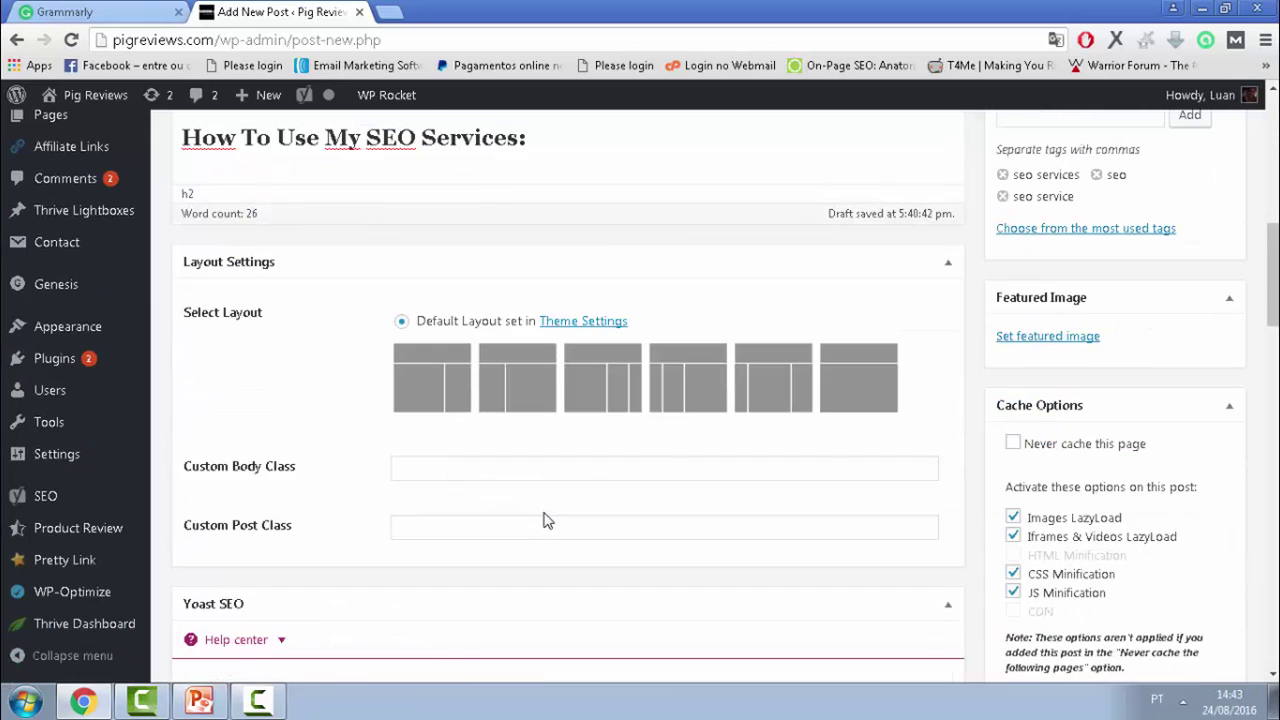
scroll(546, 517, "down", 4)
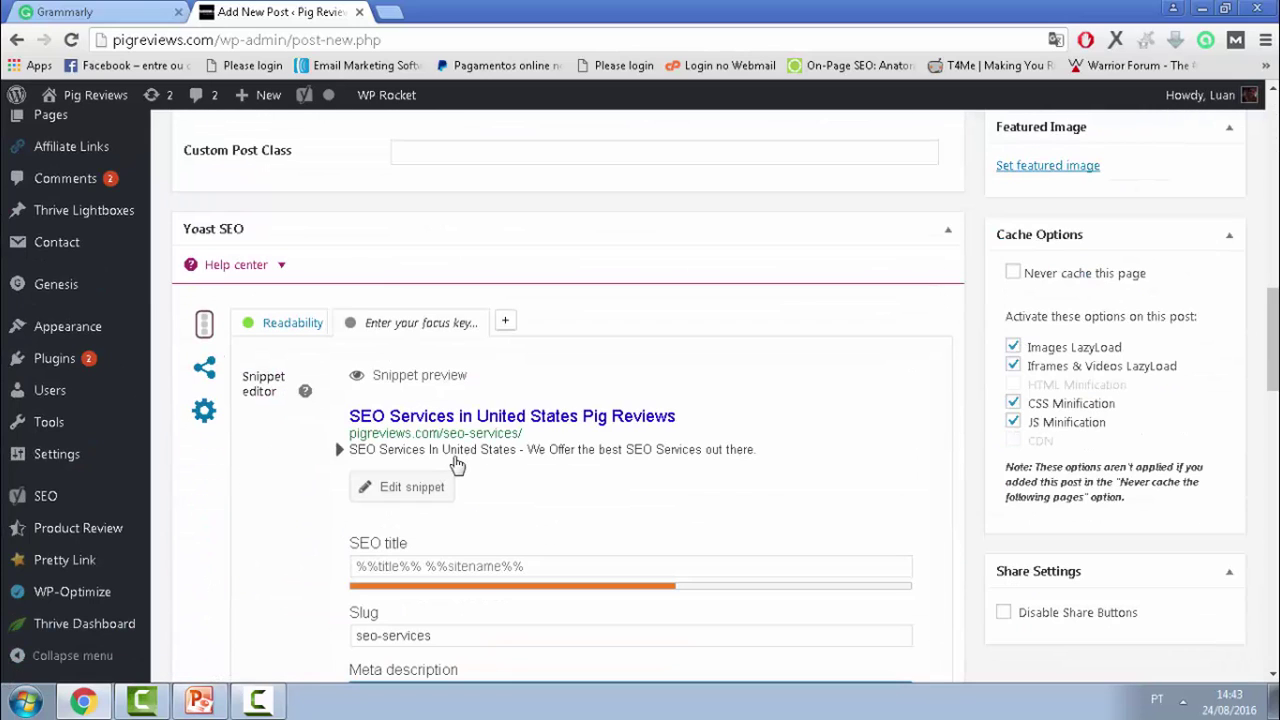
scroll(588, 515, "up", 15)
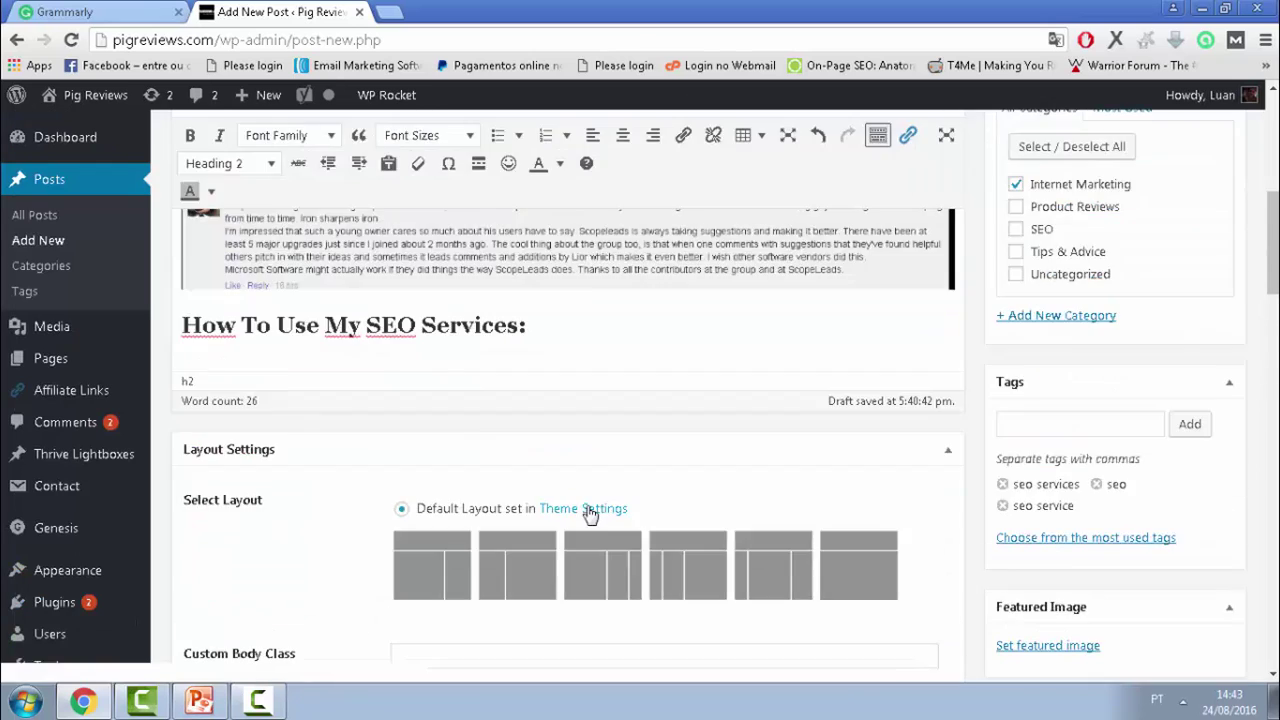
scroll(575, 468, "up", 1)
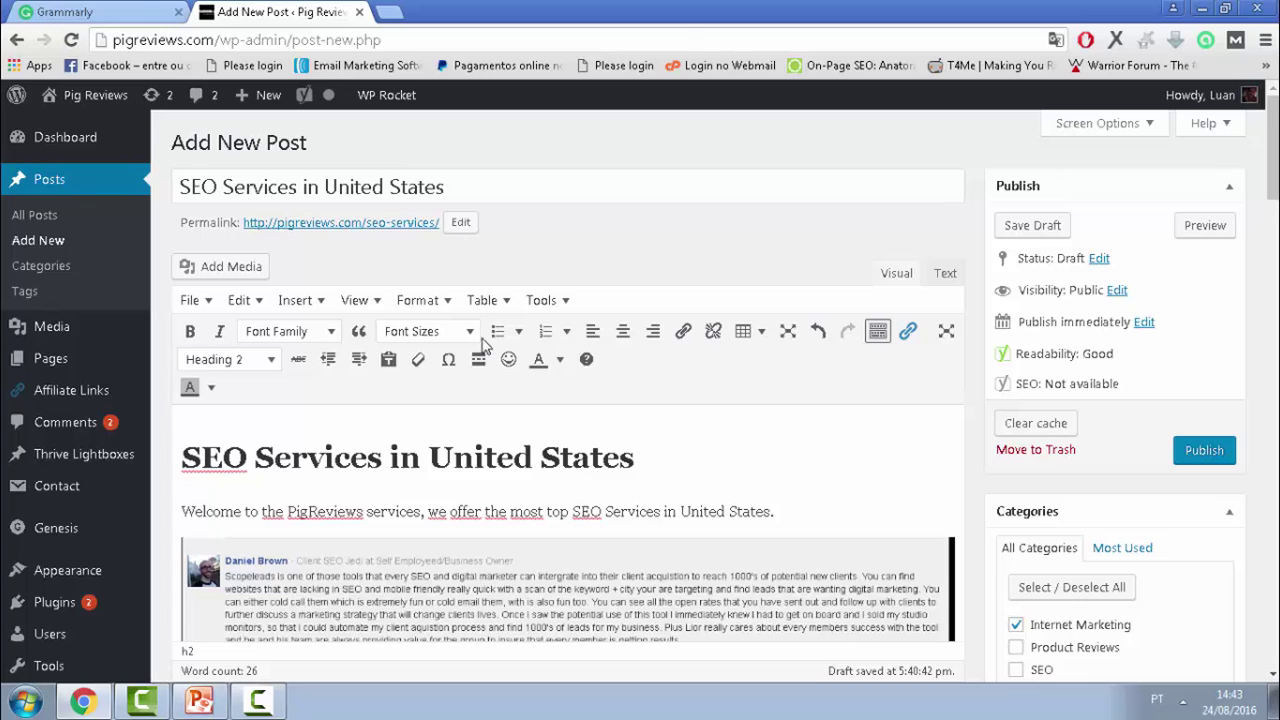
Step: Open the list of all posts in a new browser tab and switch to it
right_click(72, 215)
left_click(110, 236)
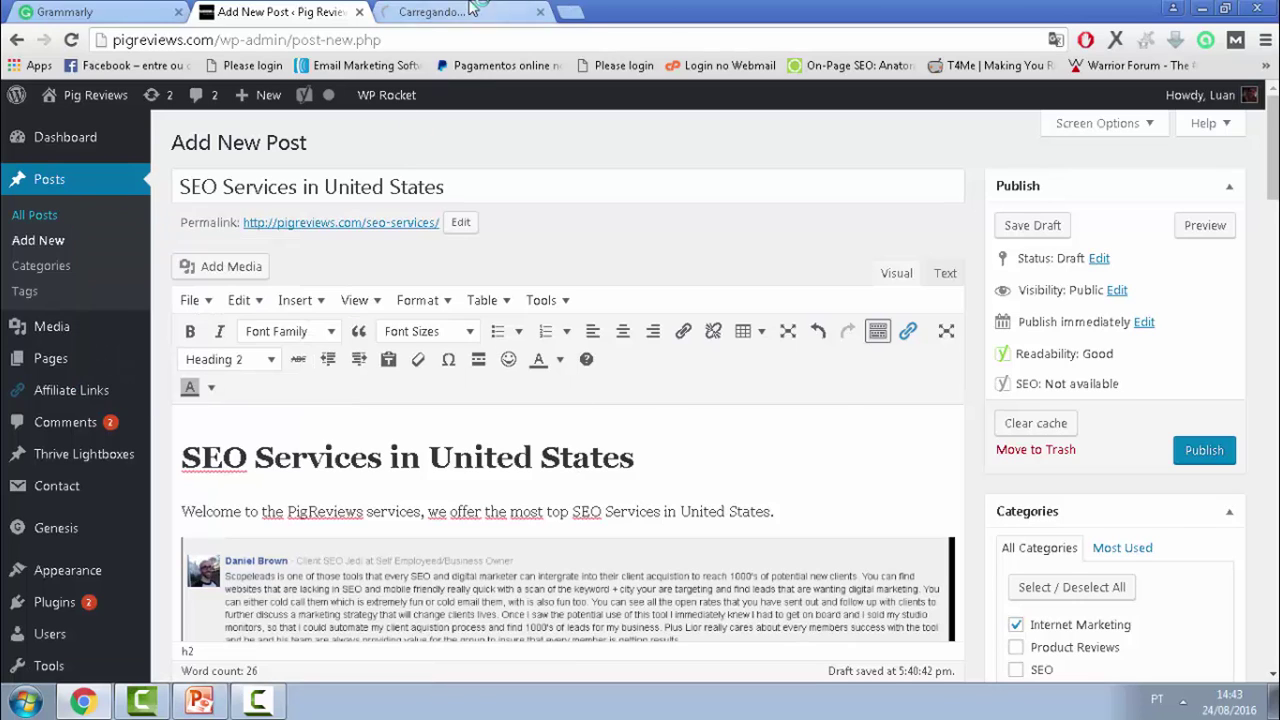
left_click(440, 12)
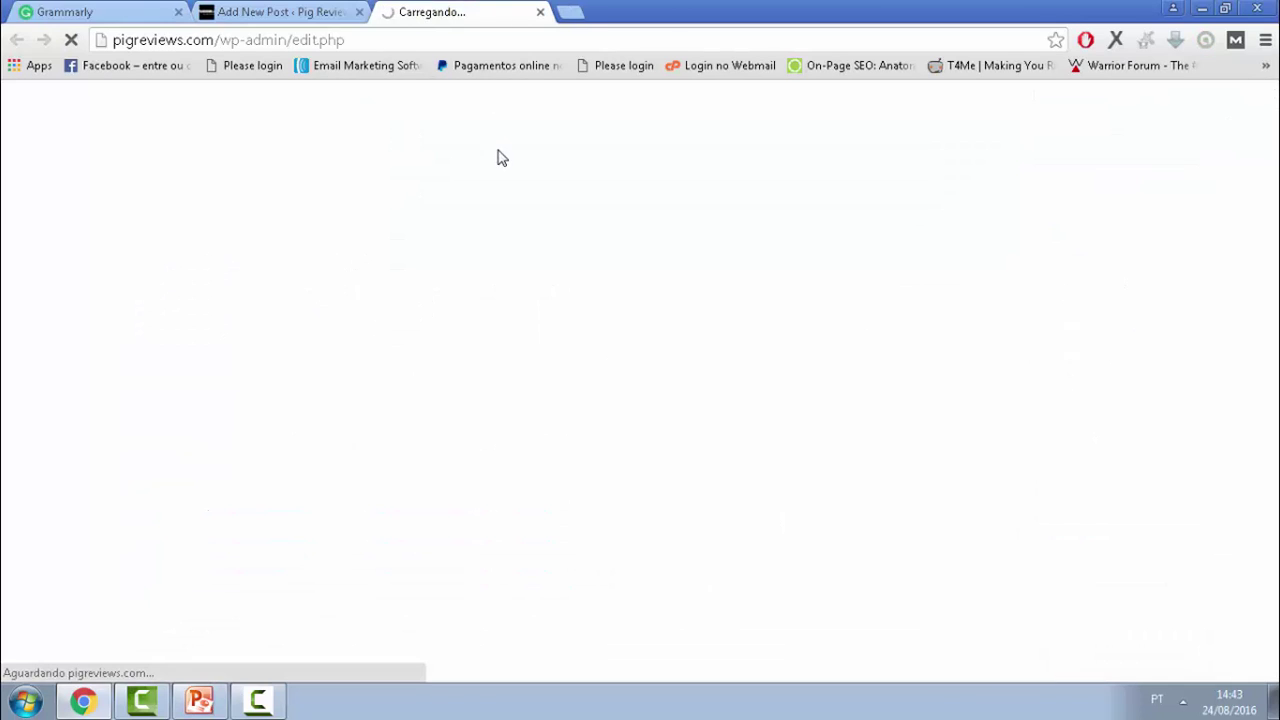
Step: Search Google in a new browser tab for "affiliate marketing start to finish" and look through the results
left_click(571, 10)
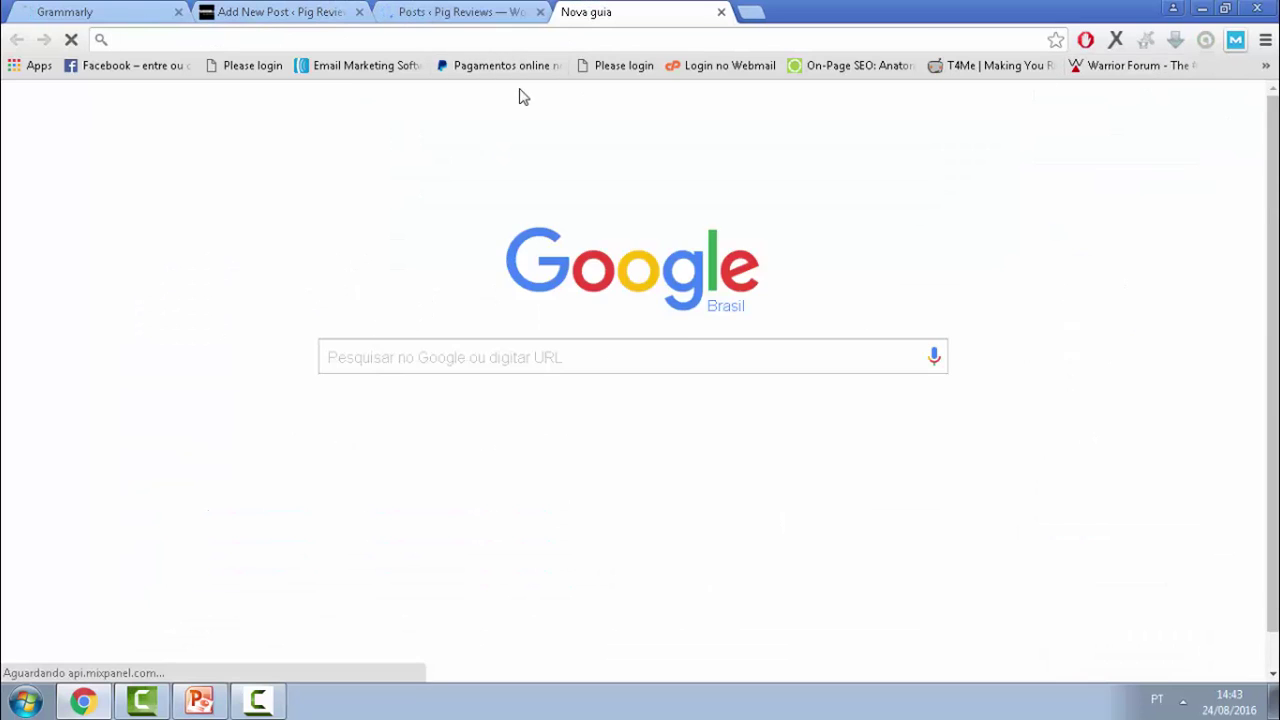
type("g")
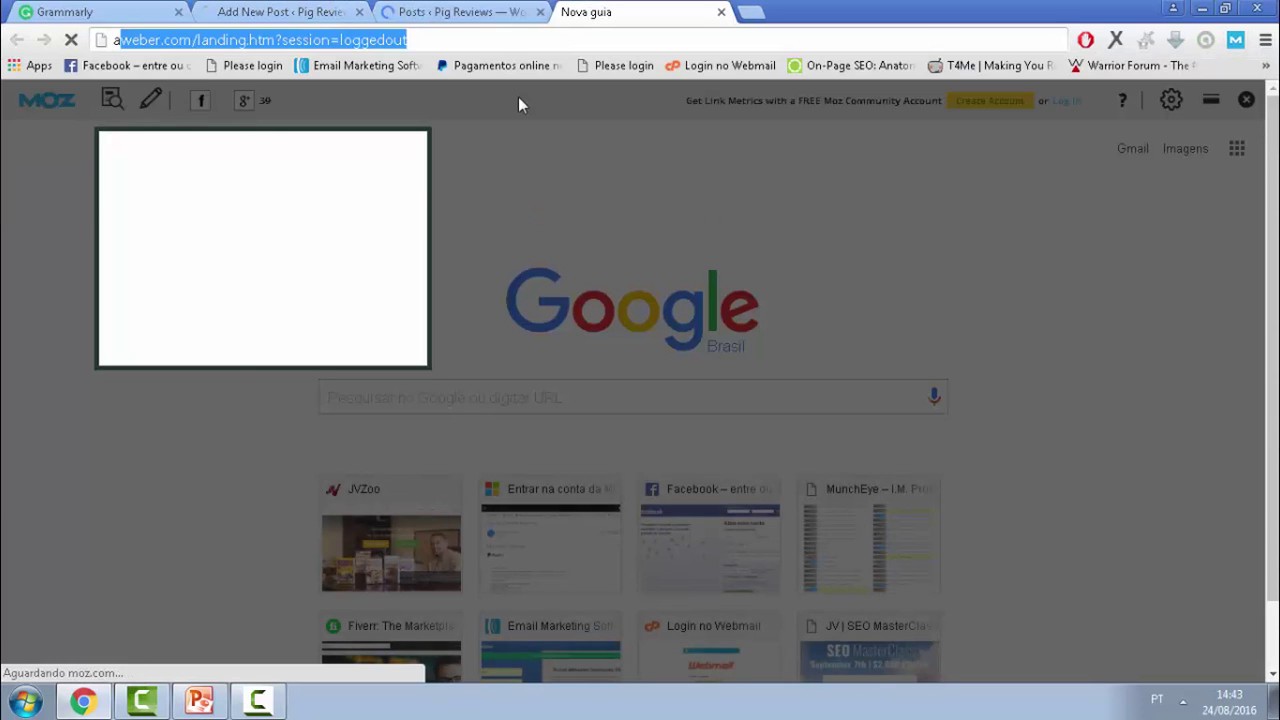
type("affiliate marketing start to fini")
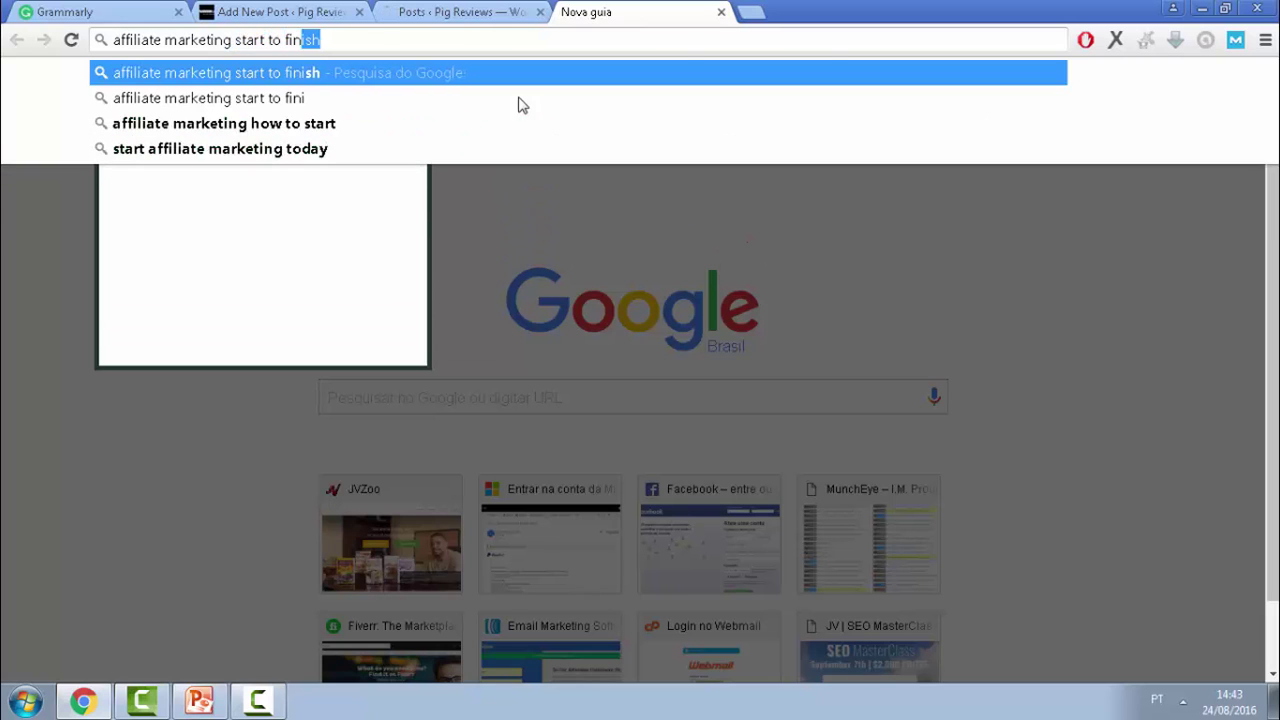
key("Return")
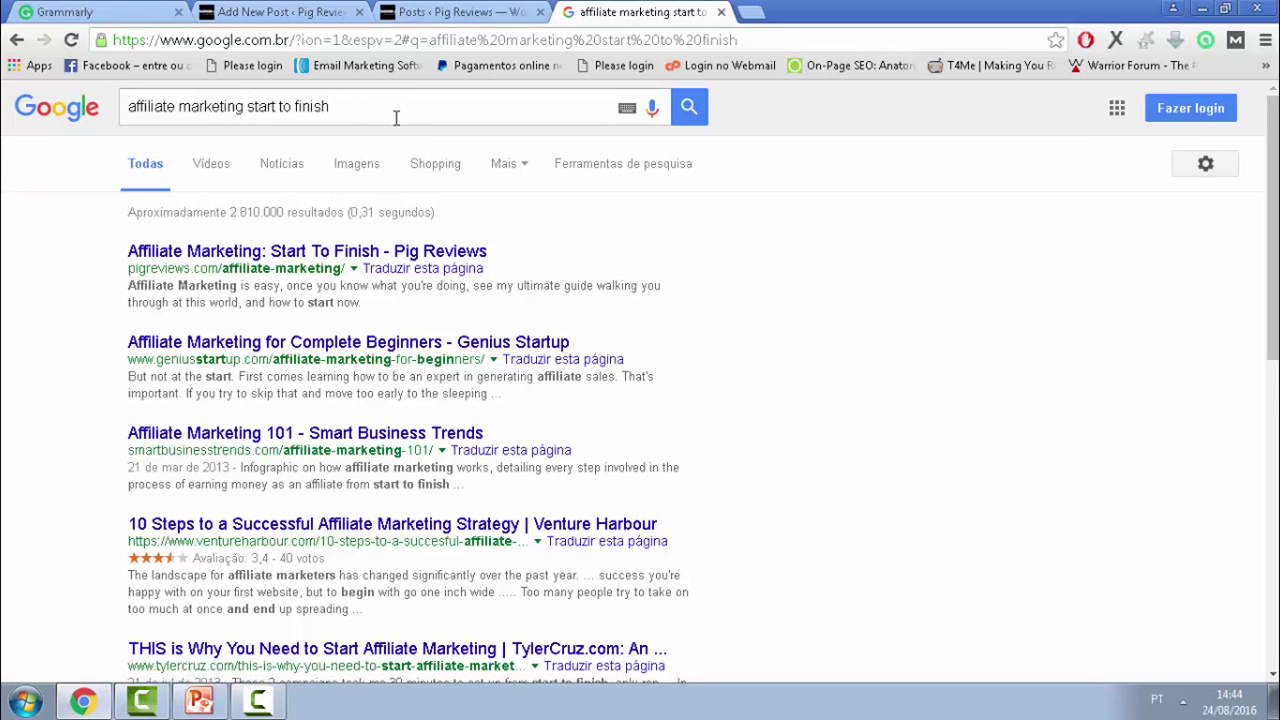
scroll(394, 114, "down", 2)
scroll(285, 335, "down", 2)
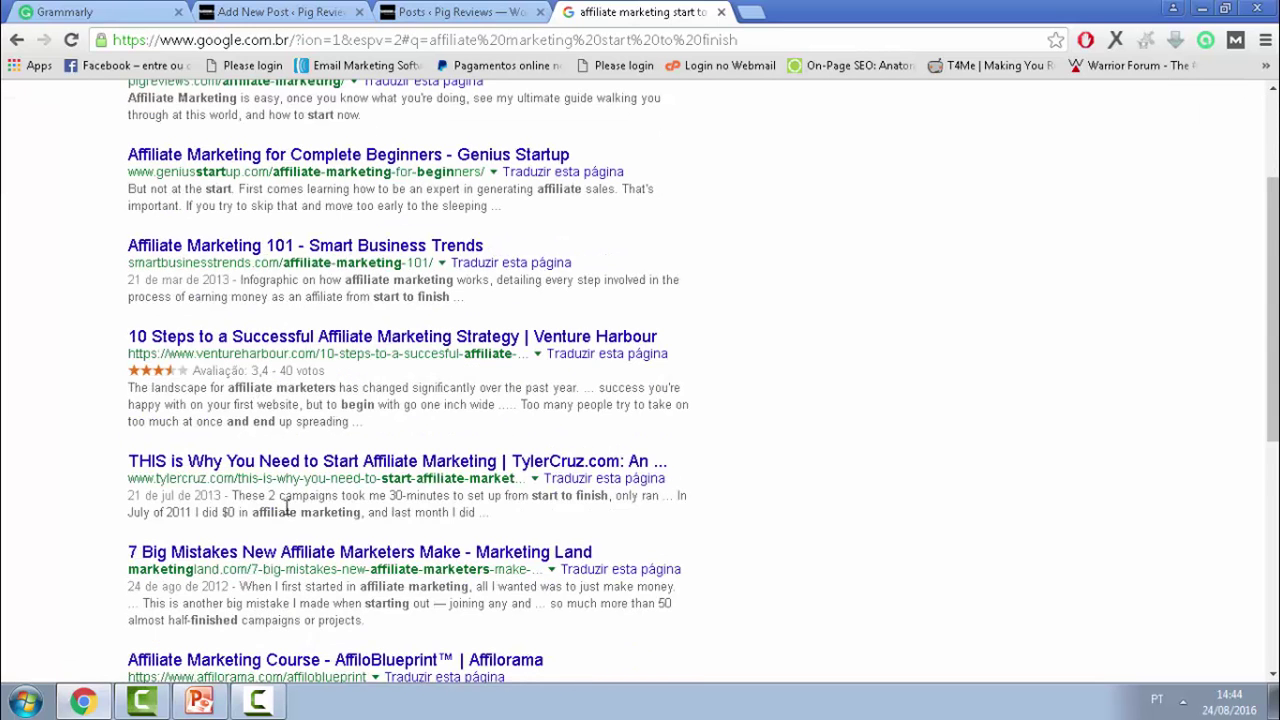
scroll(288, 500, "down", 2)
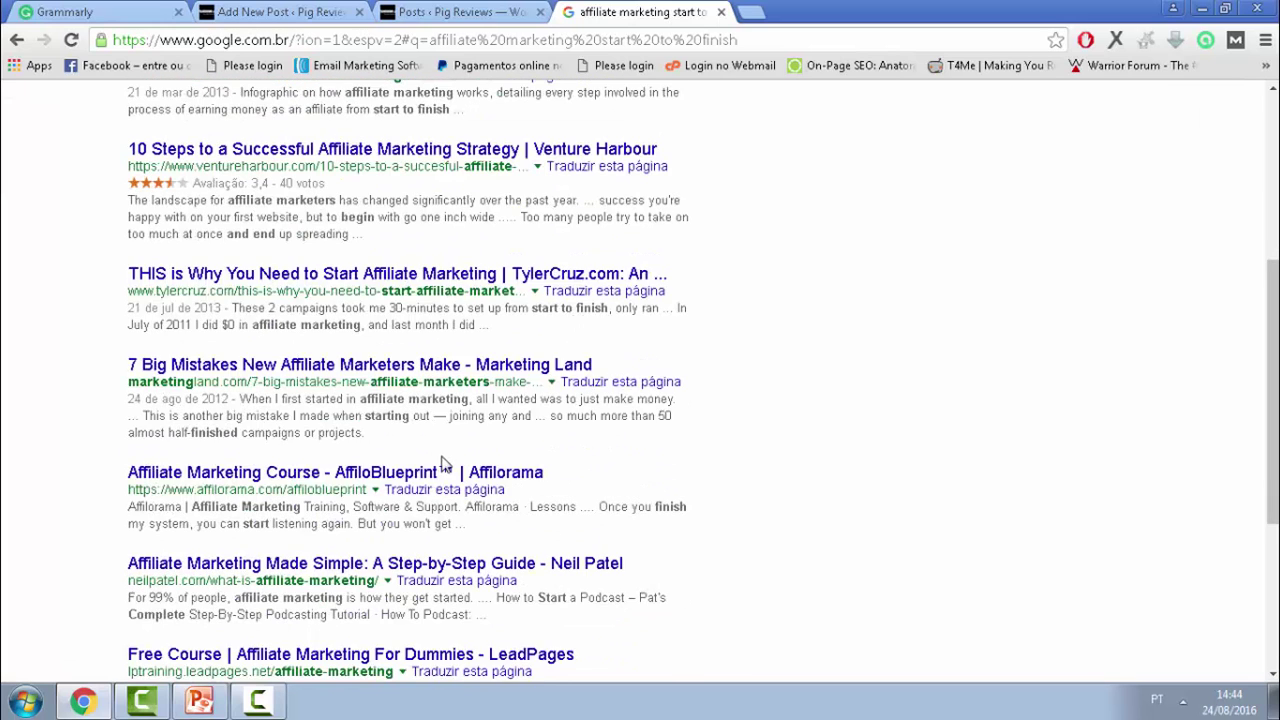
scroll(445, 462, "up", 4)
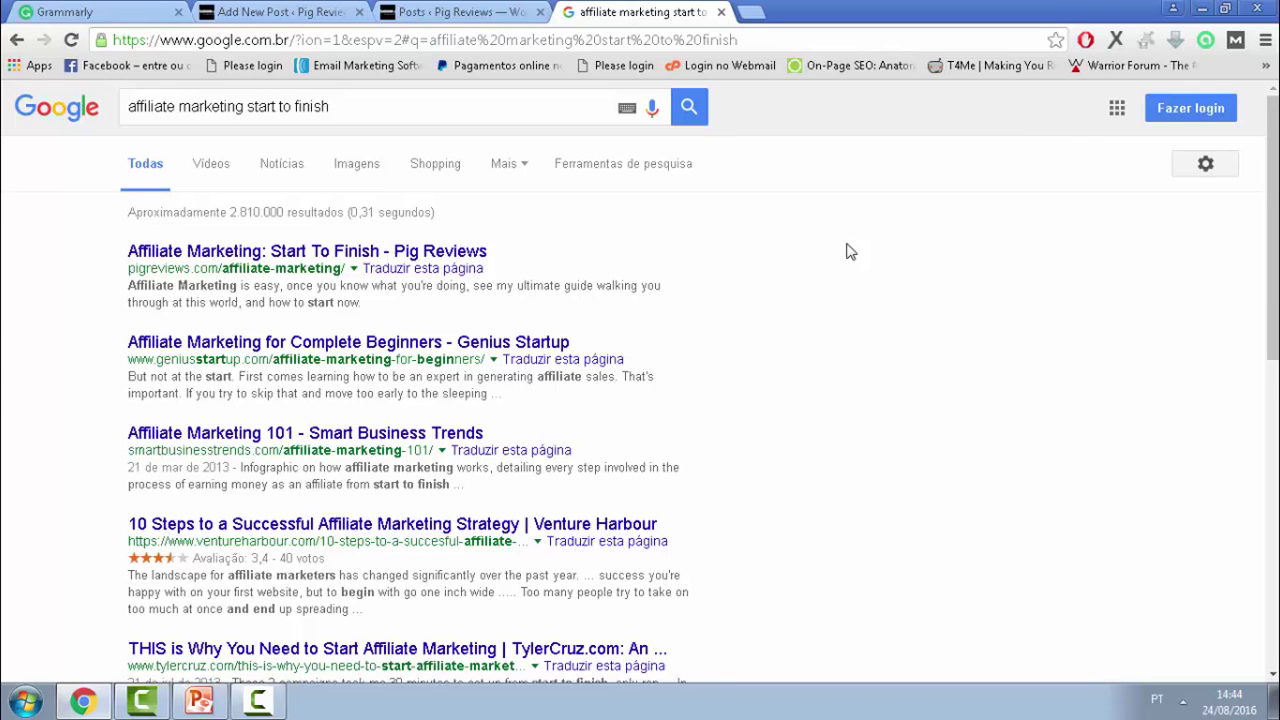
Step: Return to the post being written and replace its title with "Product Review"
left_click(300, 12)
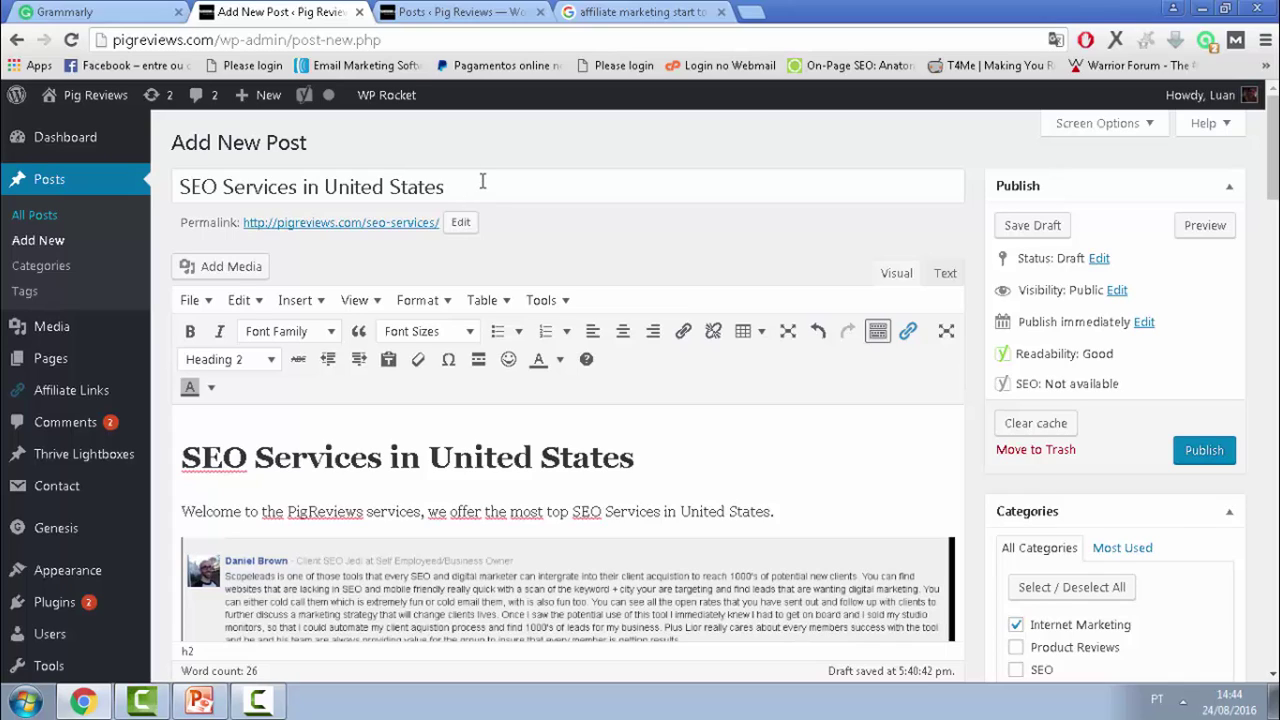
triple_click(482, 181)
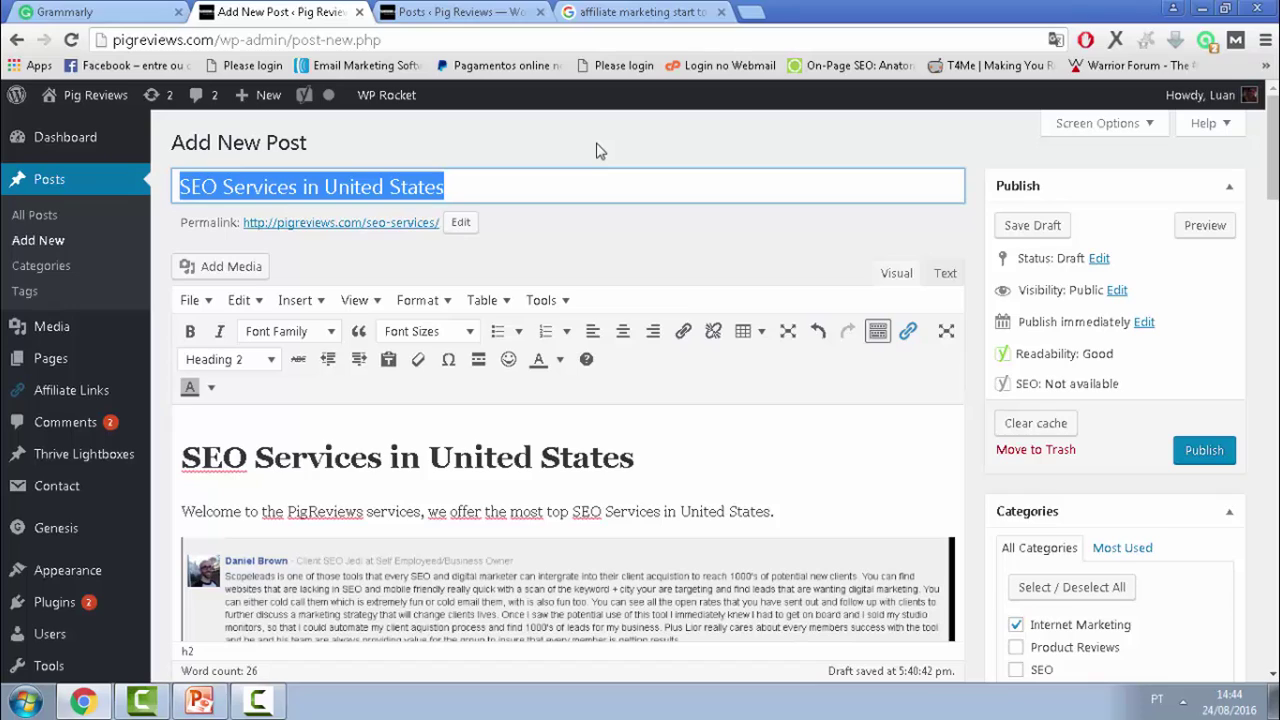
type("Product Review")
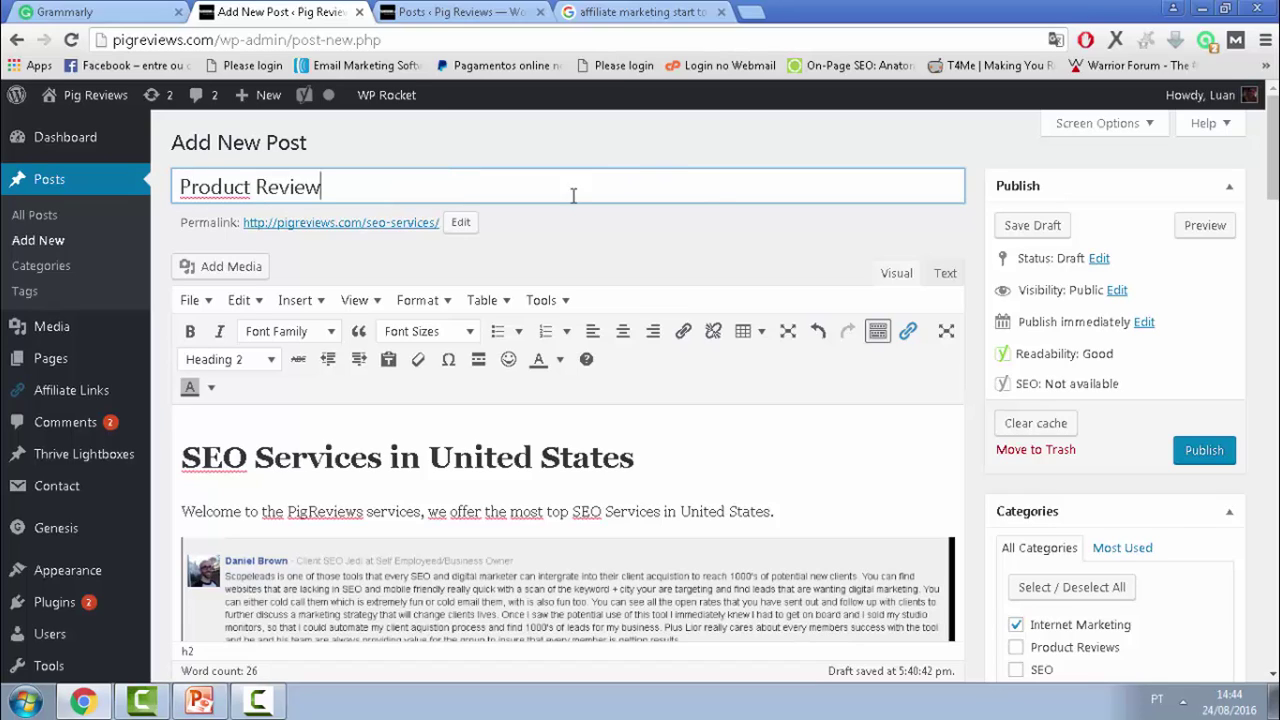
Step: Change the permalink slug of the post to "product-review"
left_click(460, 222)
left_click_drag(442, 223, 365, 220)
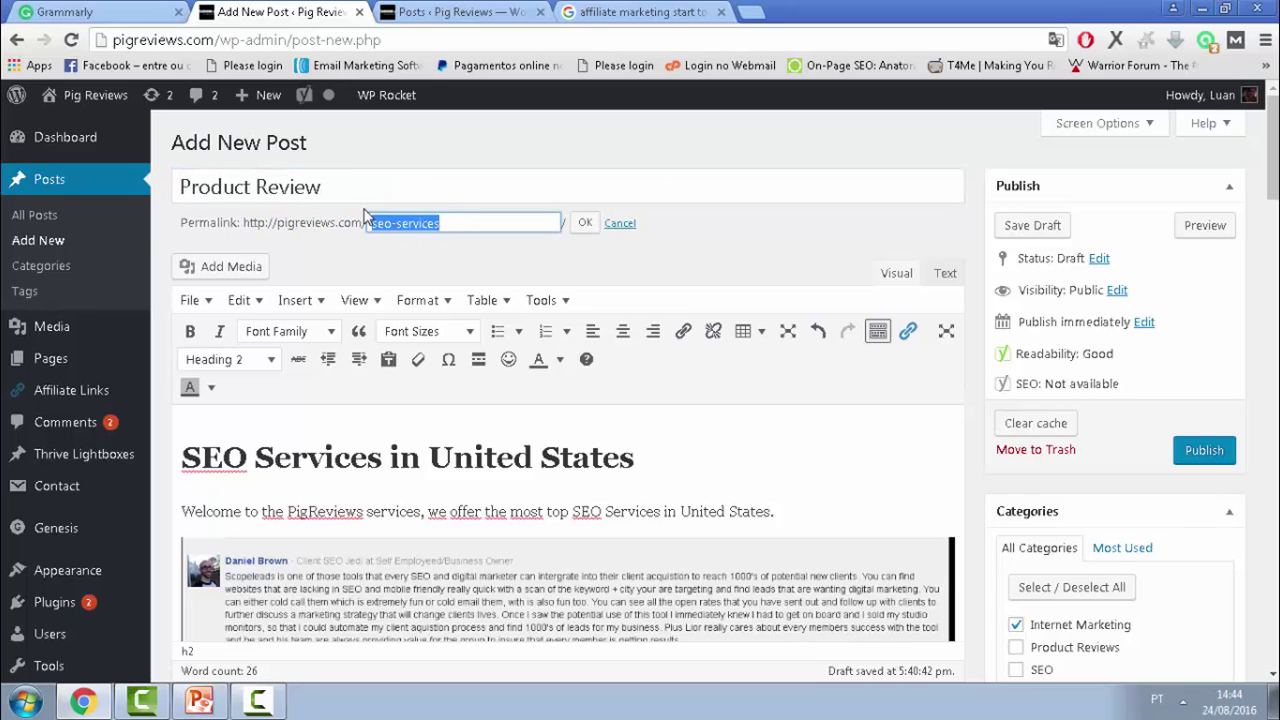
type("product-")
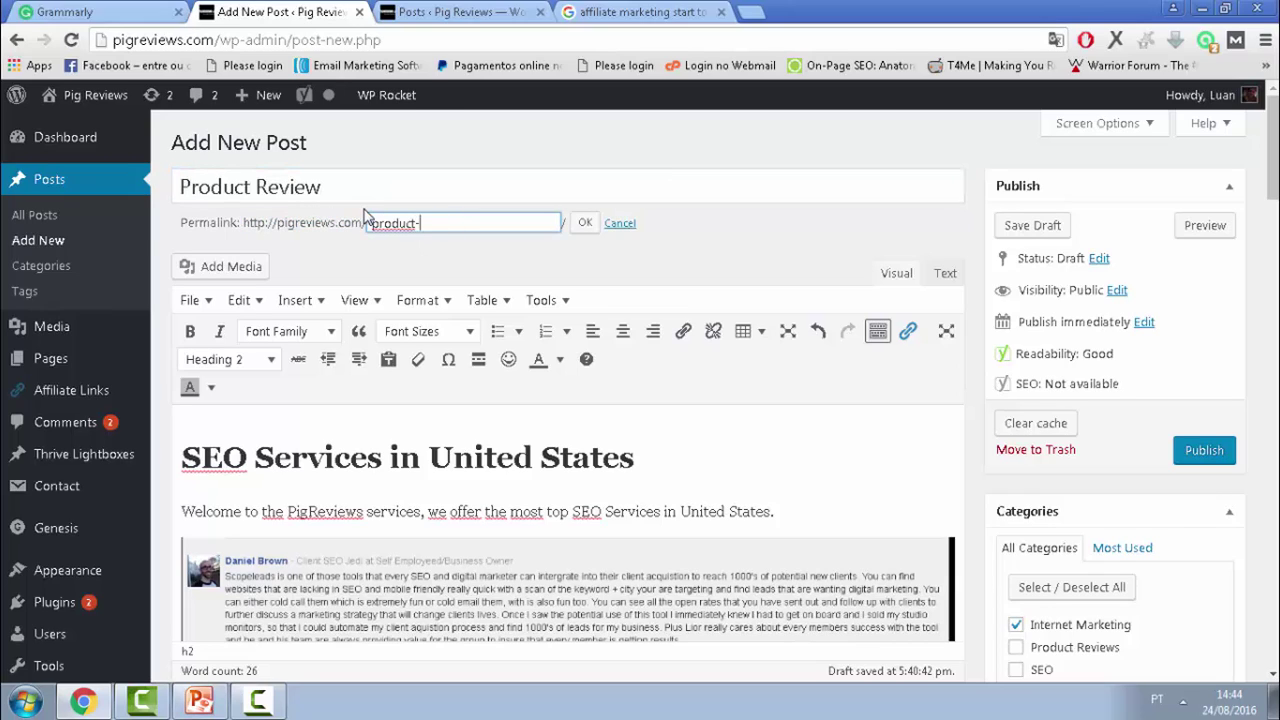
type("review")
left_click(589, 222)
Step: Replace the Heading 1 text at the start of the post body with "Product Review"
left_click(308, 457)
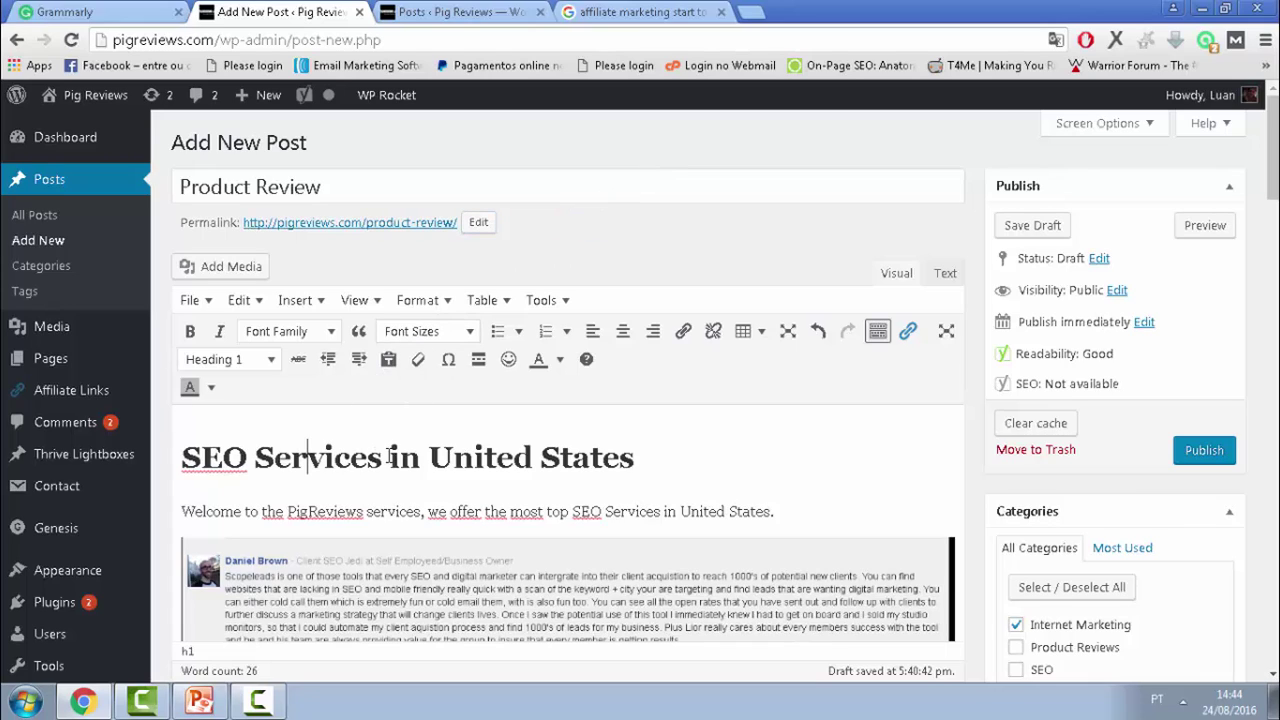
left_click_drag(389, 456, 214, 420)
type("Product")
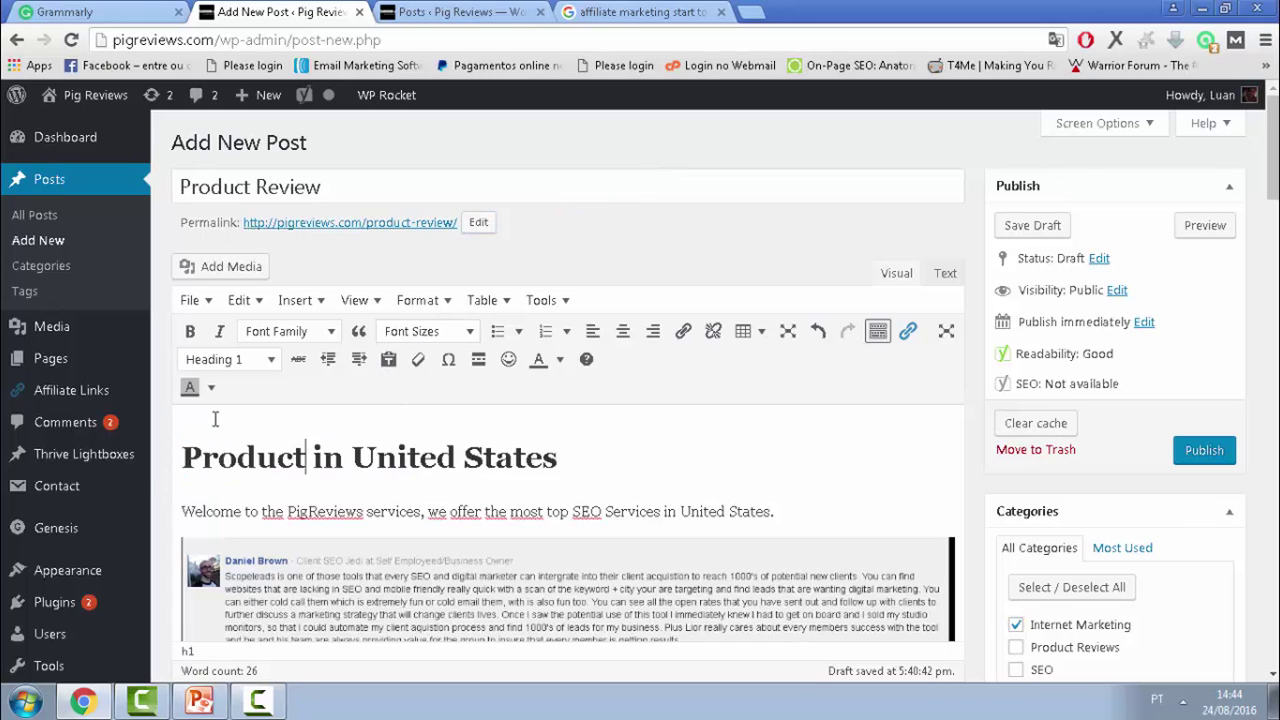
type(" Review")
left_click_drag(432, 457, 671, 448)
key("BackSpace")
key("Delete")
key("BackSpace")
scroll(580, 457, "down", 3)
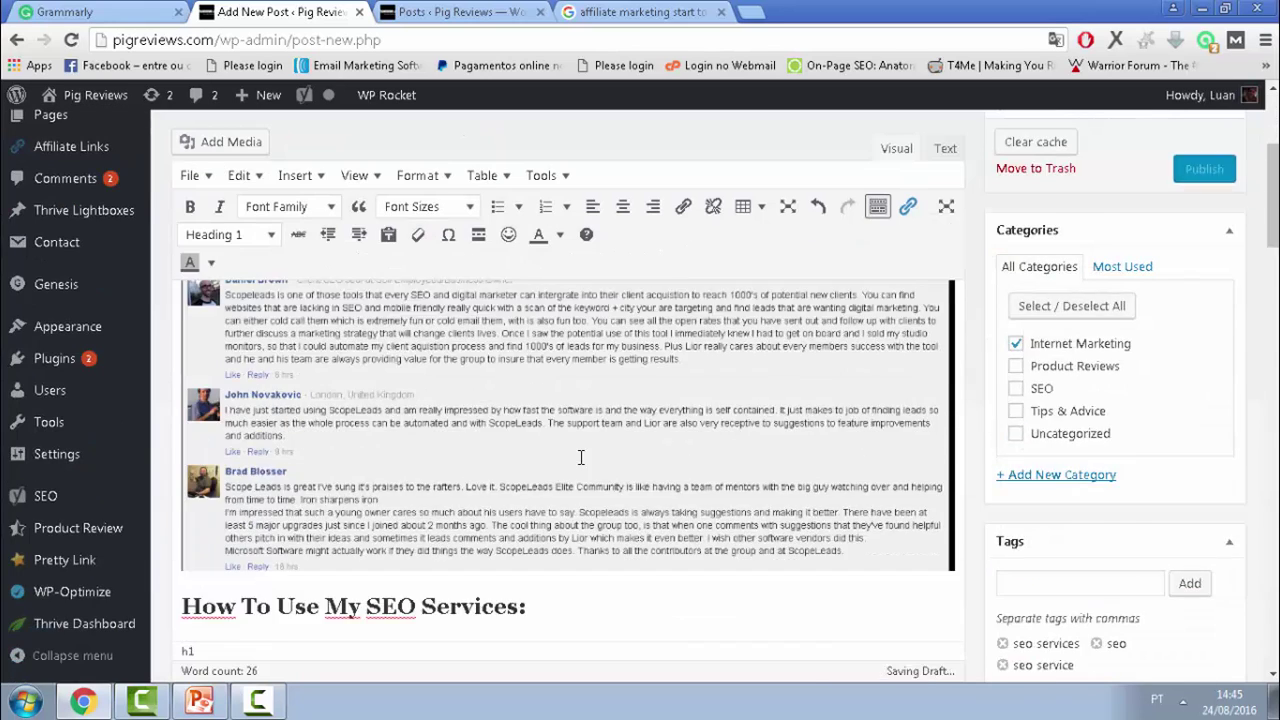
Step: Replace the "How To Use My SEO Services:" Heading 2 below the testimonials image with "Product Name"
scroll(583, 517, "up", 3)
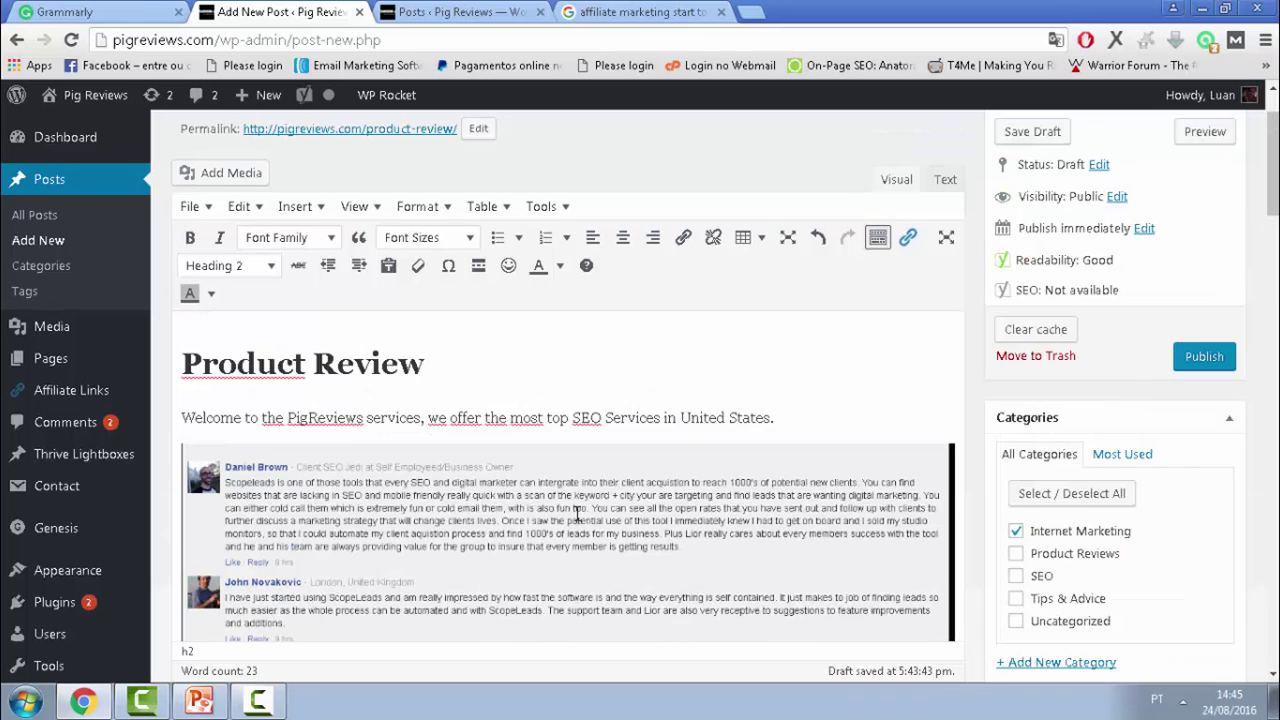
scroll(577, 513, "down", 5)
left_click_drag(528, 513, 242, 510)
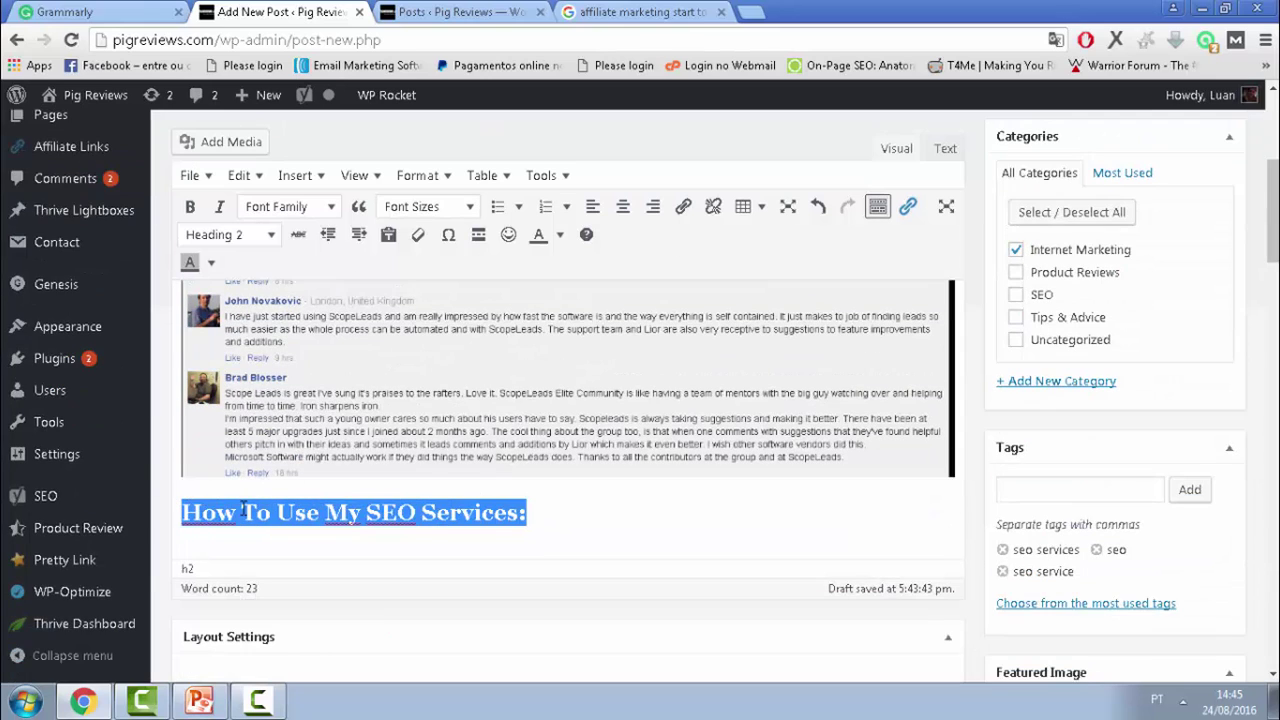
type("Product NAME")
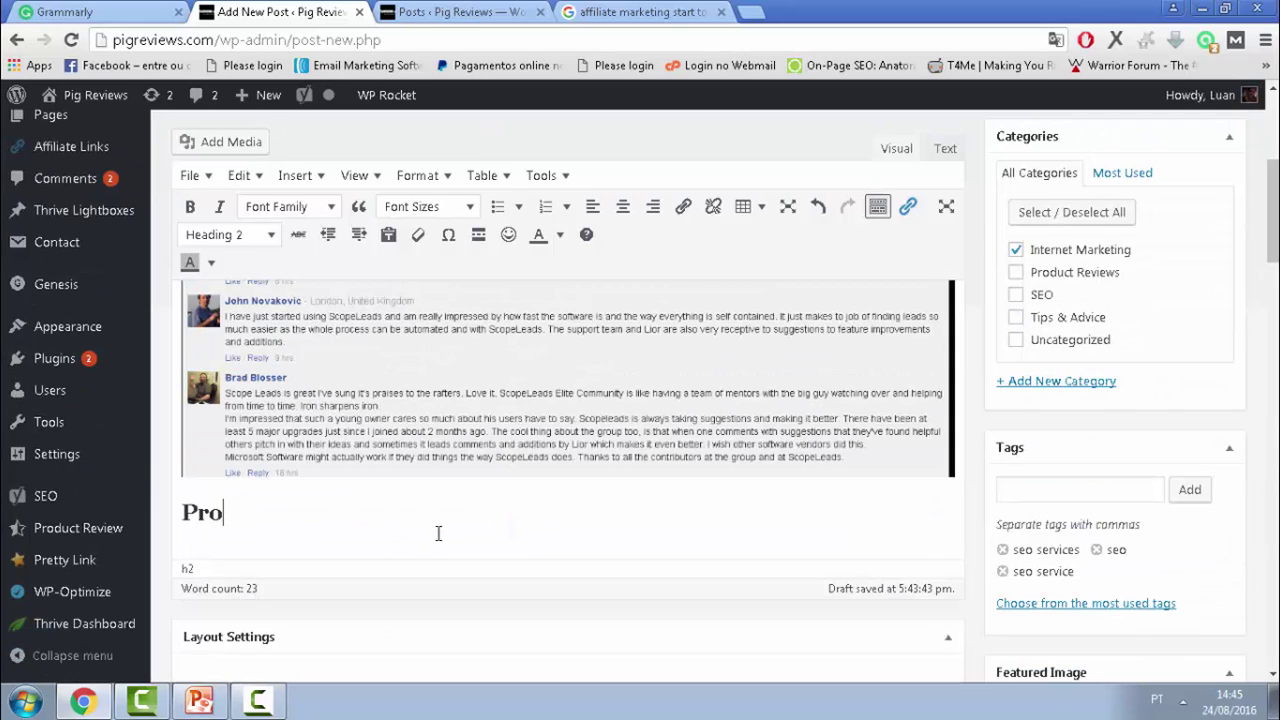
key("BackSpace")
key("BackSpace")
key("BackSpace")
type("ame")
key("Return")
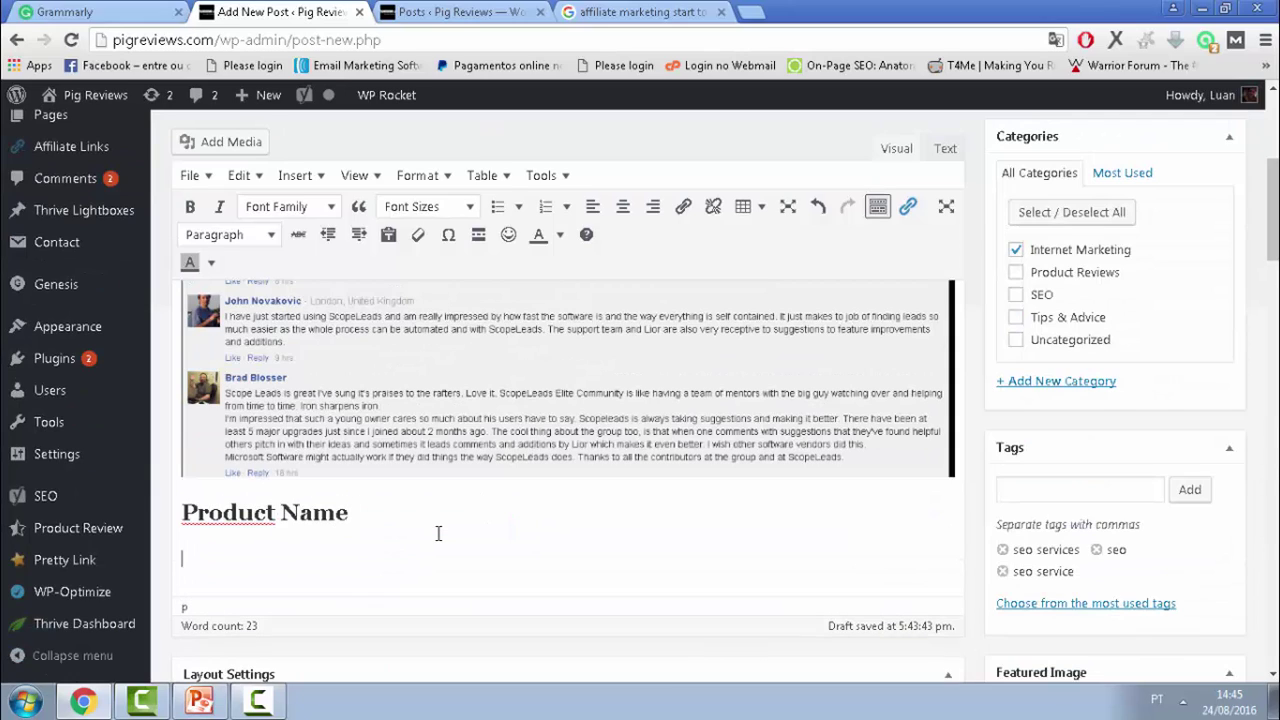
key("BackSpace")
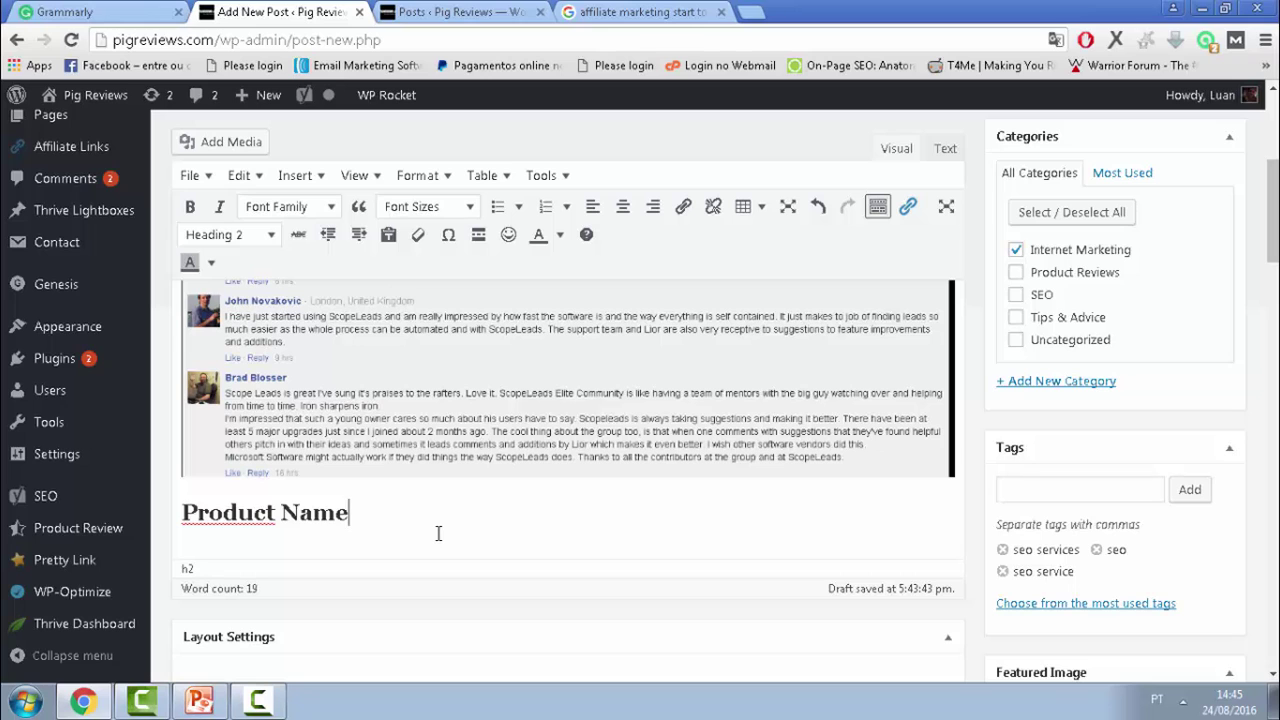
scroll(296, 532, "down", 2)
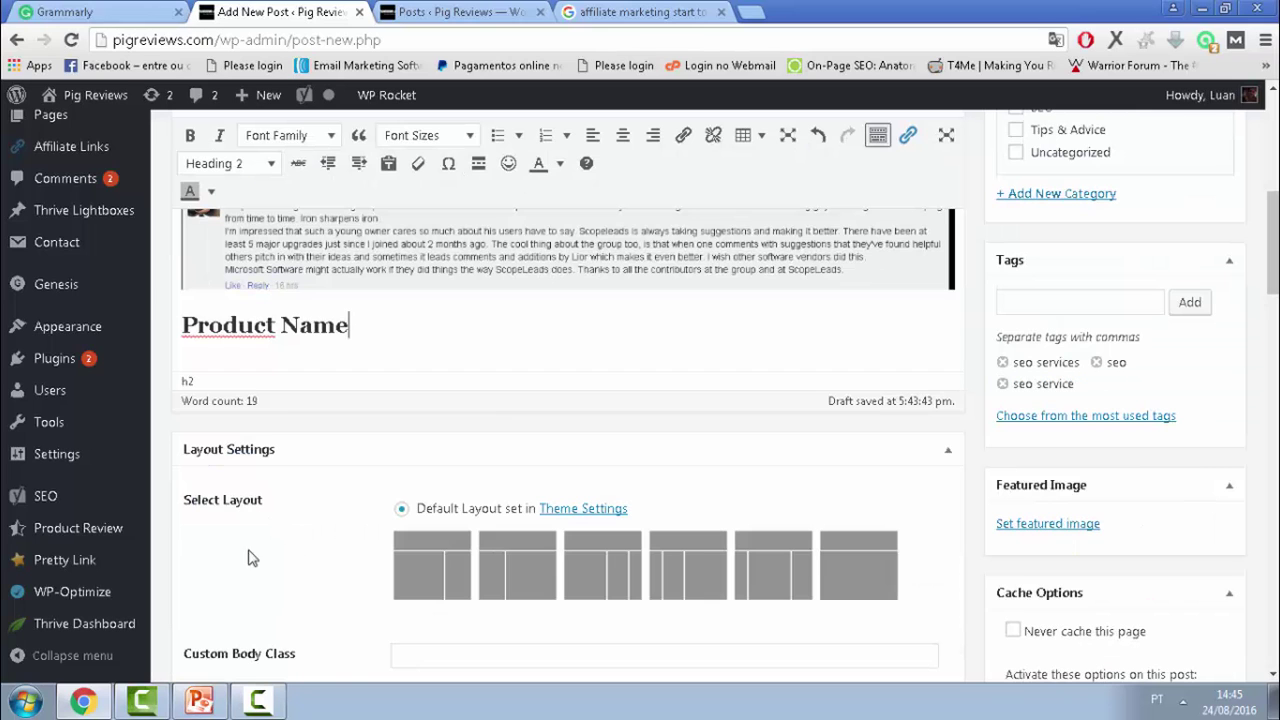
scroll(314, 551, "up", 5)
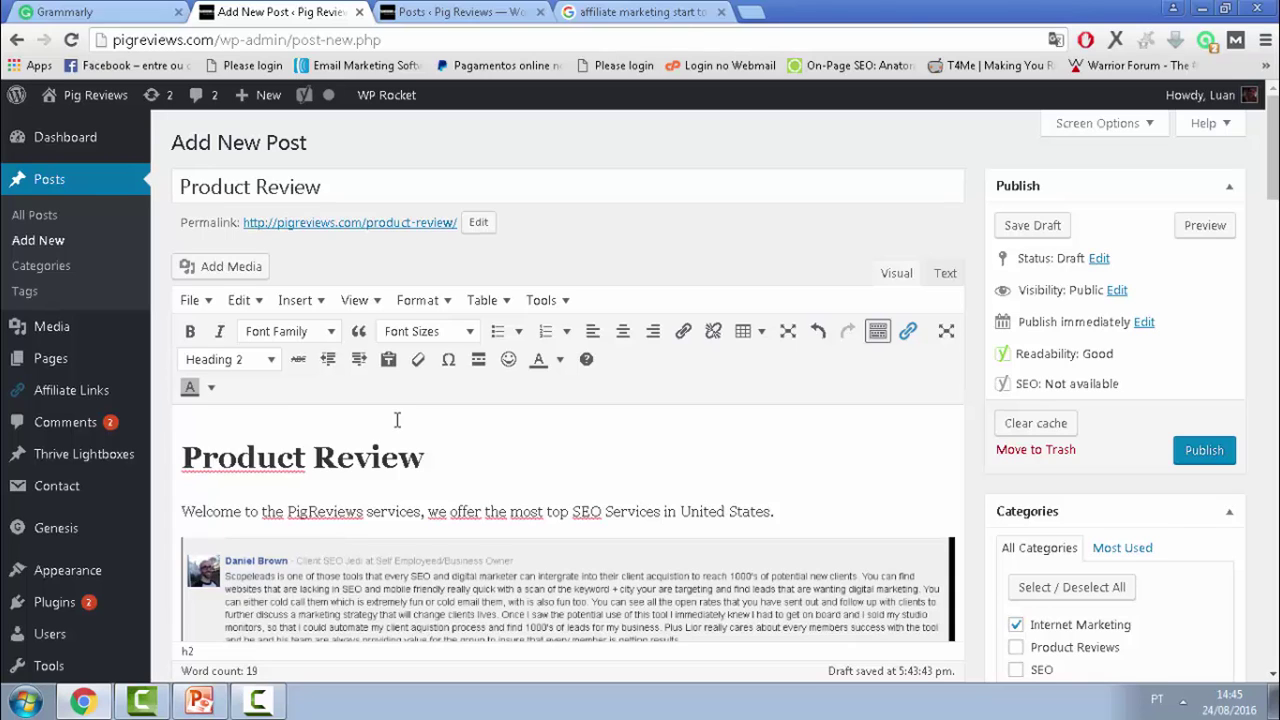
Step: Open the Fiverr website in a new browser tab
key("ctrl+t")
type("fiverr")
key("Return")
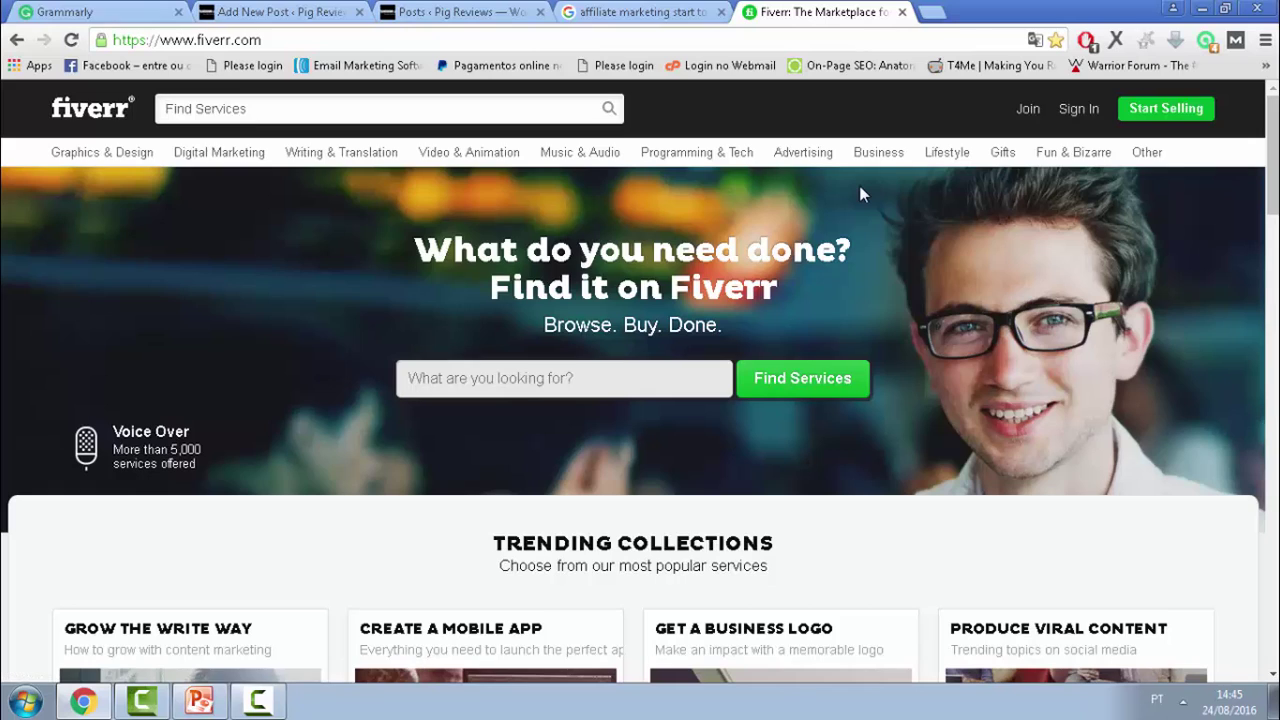
Step: Search Fiverr for "optimize html site", look through the offered gigs and close the Fiverr tab
type("optimize html ")
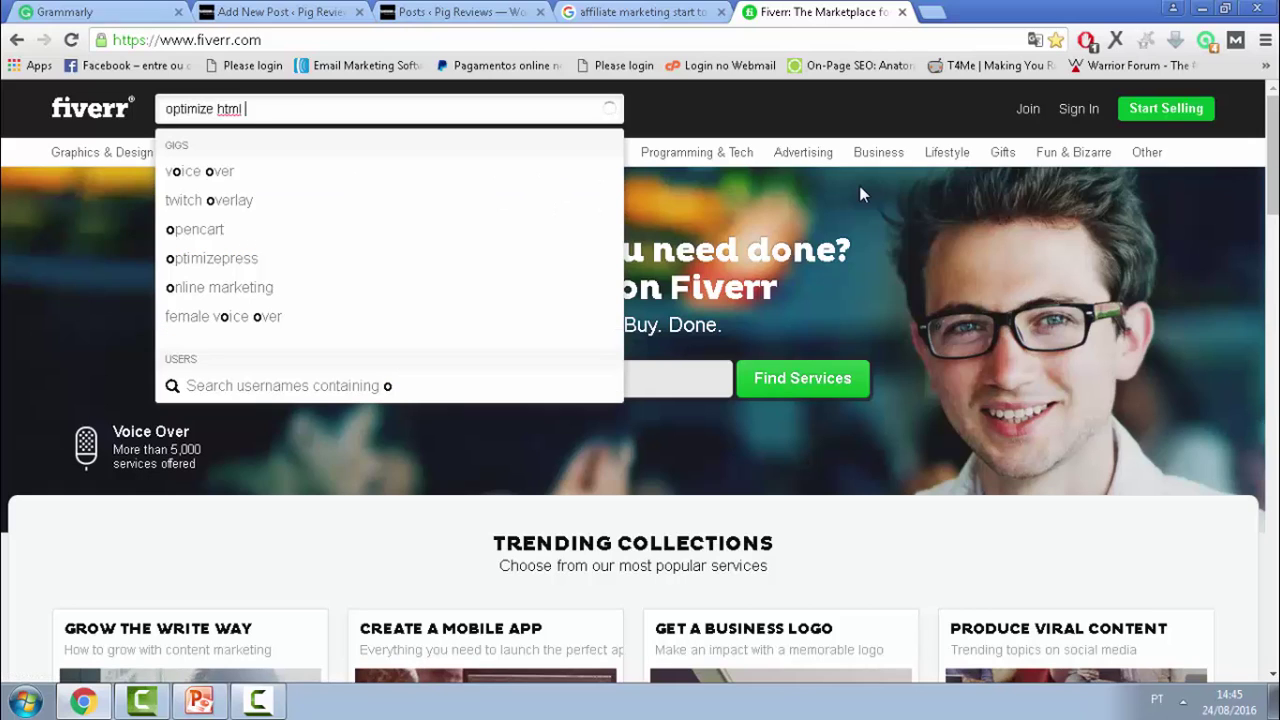
type("site")
key("Return")
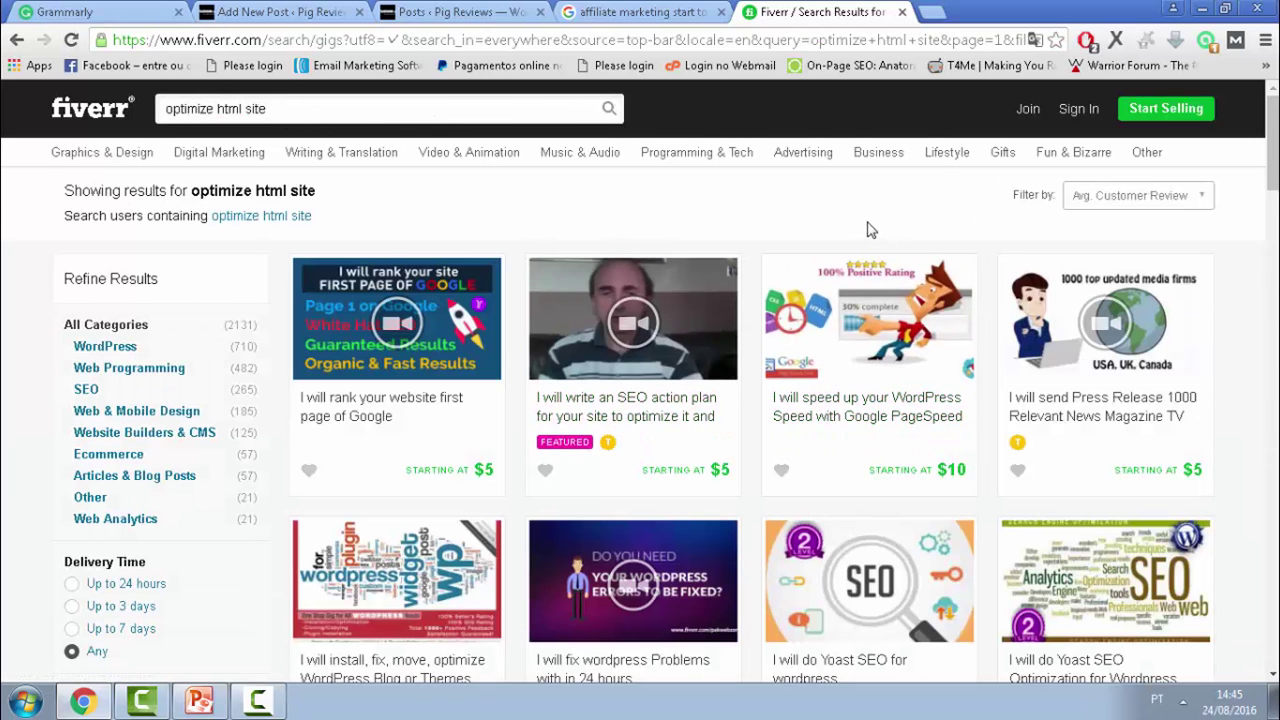
scroll(866, 228, "down", 1)
scroll(860, 232, "down", 4)
scroll(803, 223, "up", 5)
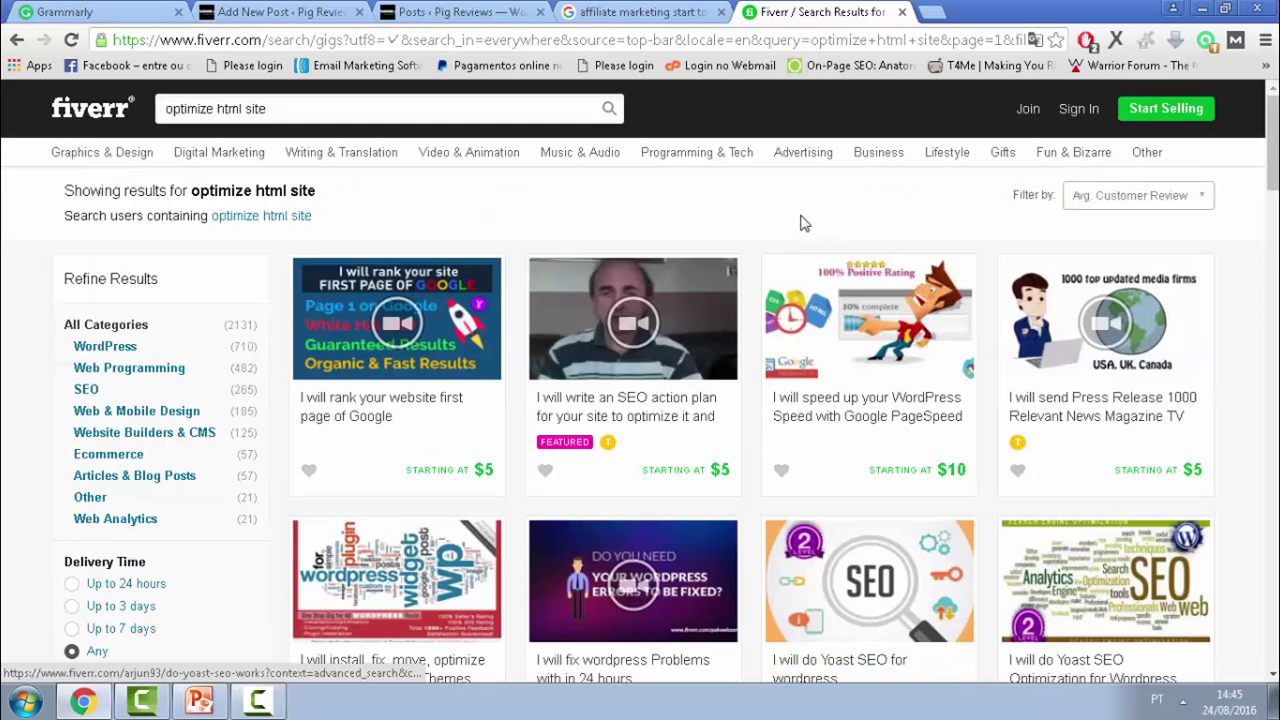
left_click(903, 12)
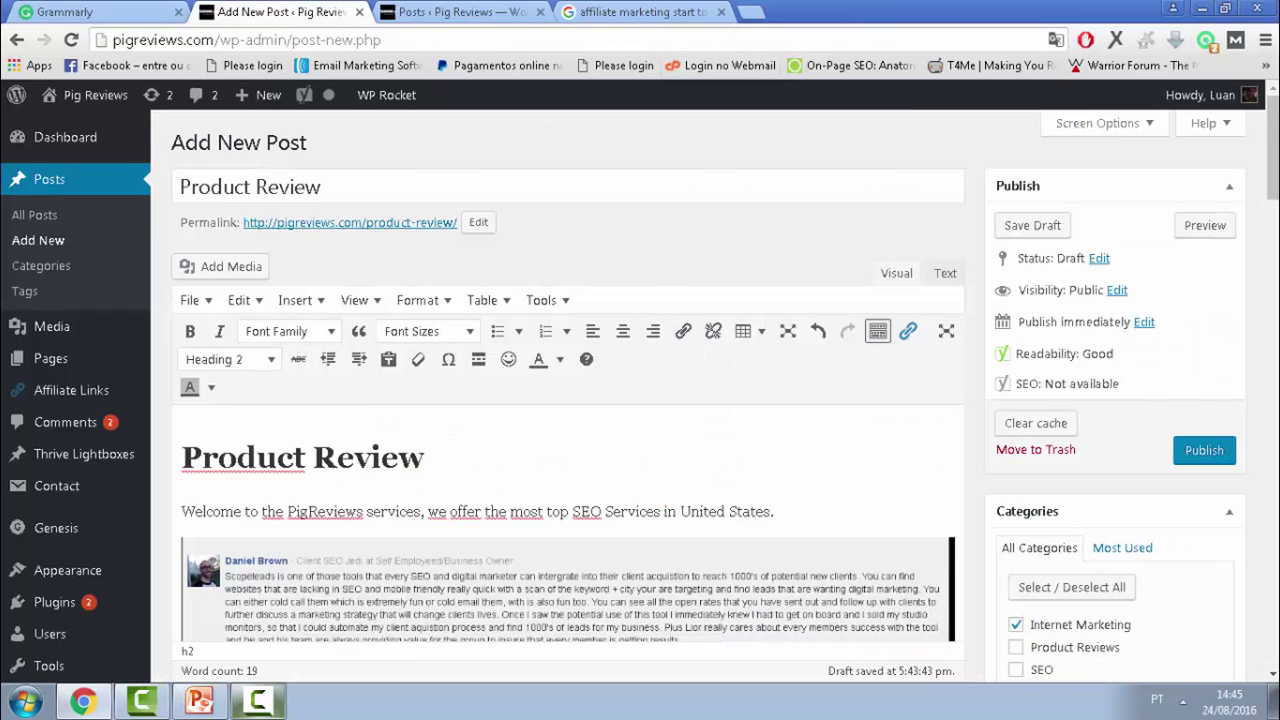
Step: Switch to the MODULE 2 presentation in PowerPoint and go to the "What You Want To Focus When Do It" line on slide 3
left_click(199, 700)
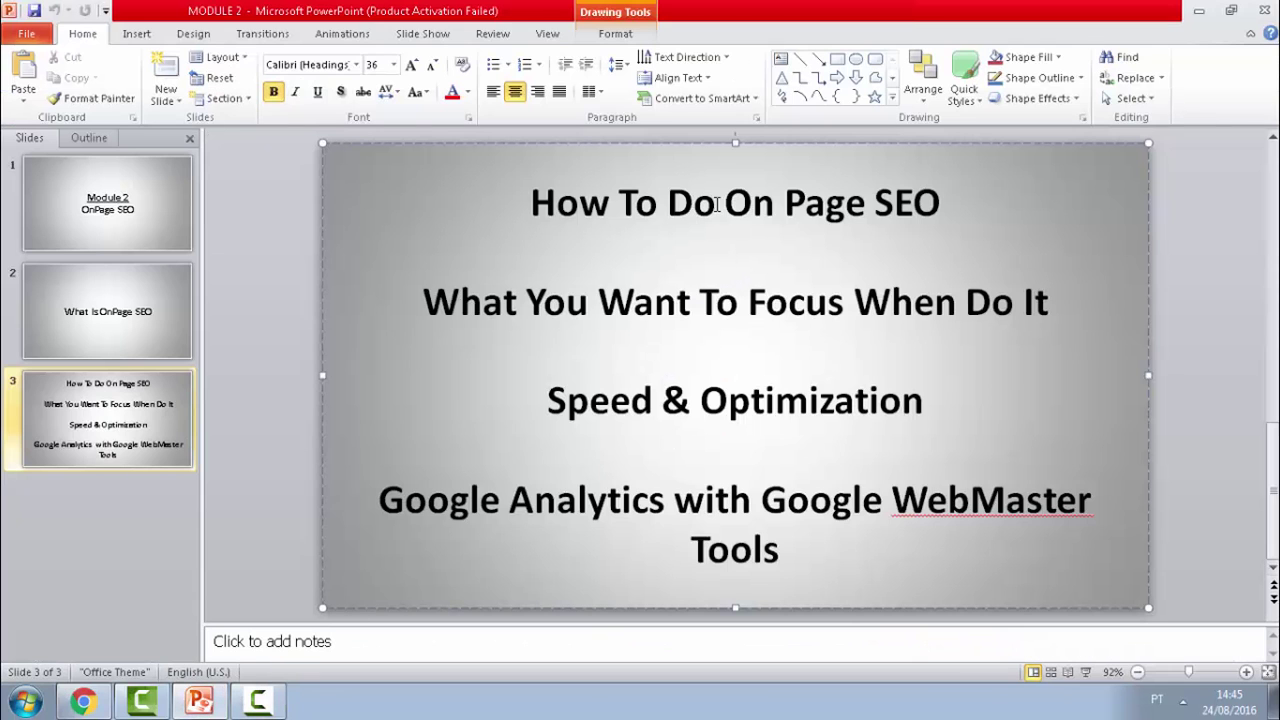
left_click(983, 216)
left_click(855, 300)
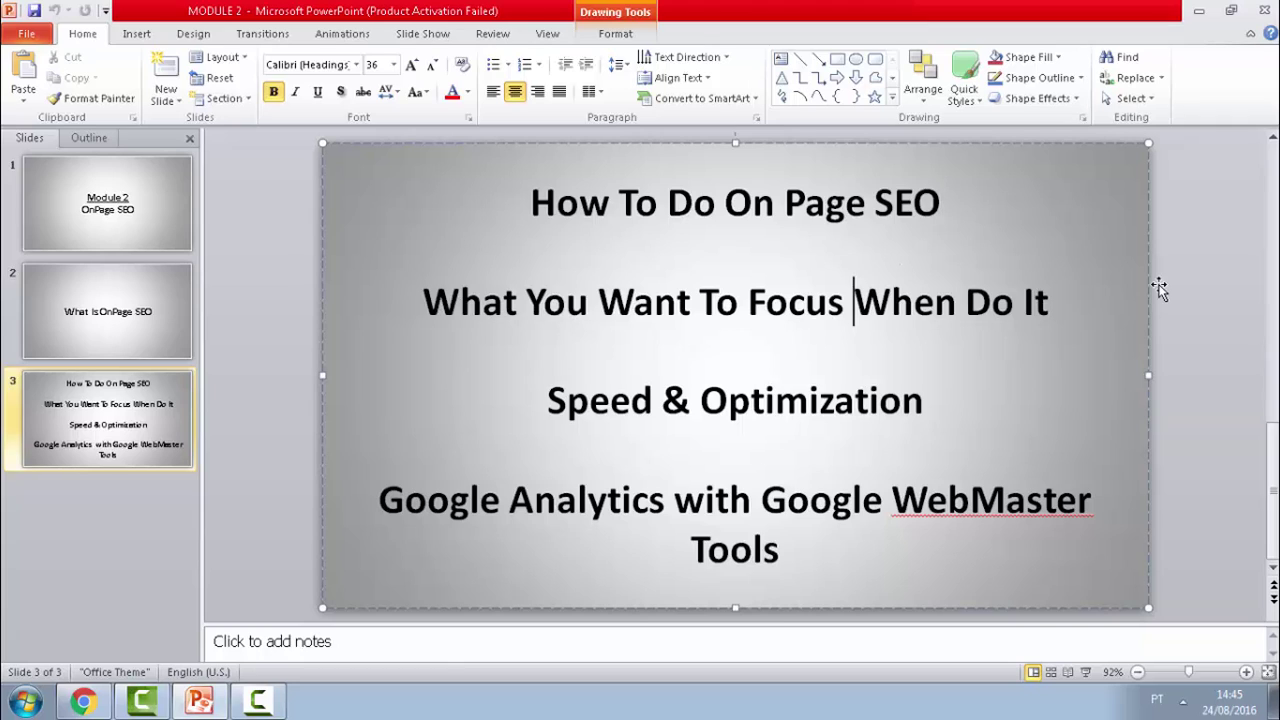